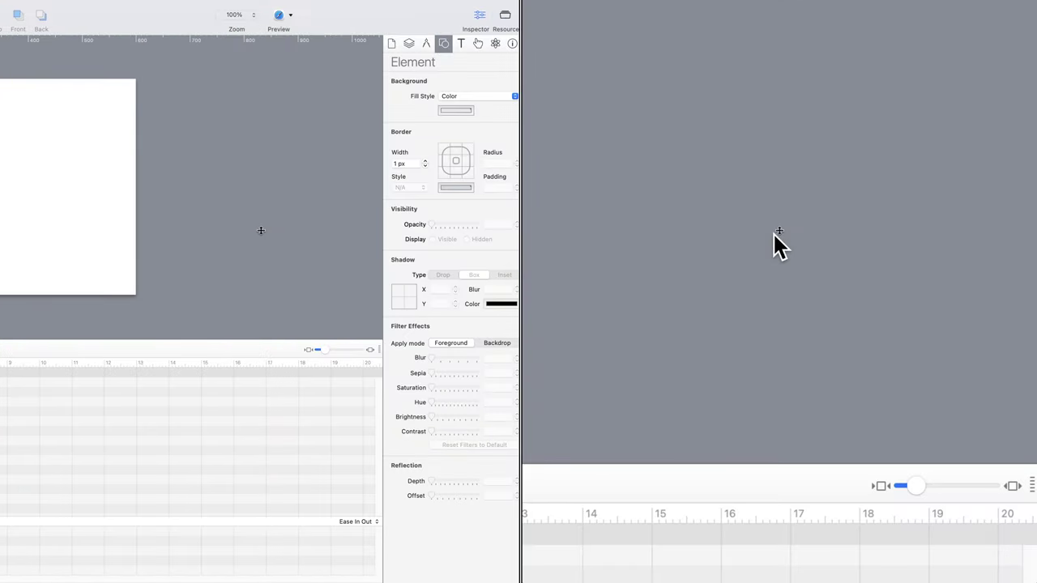
# Set the scene size to 640 × 360 px and tick both Scale options for width and height
pyautogui.click(402, 43)
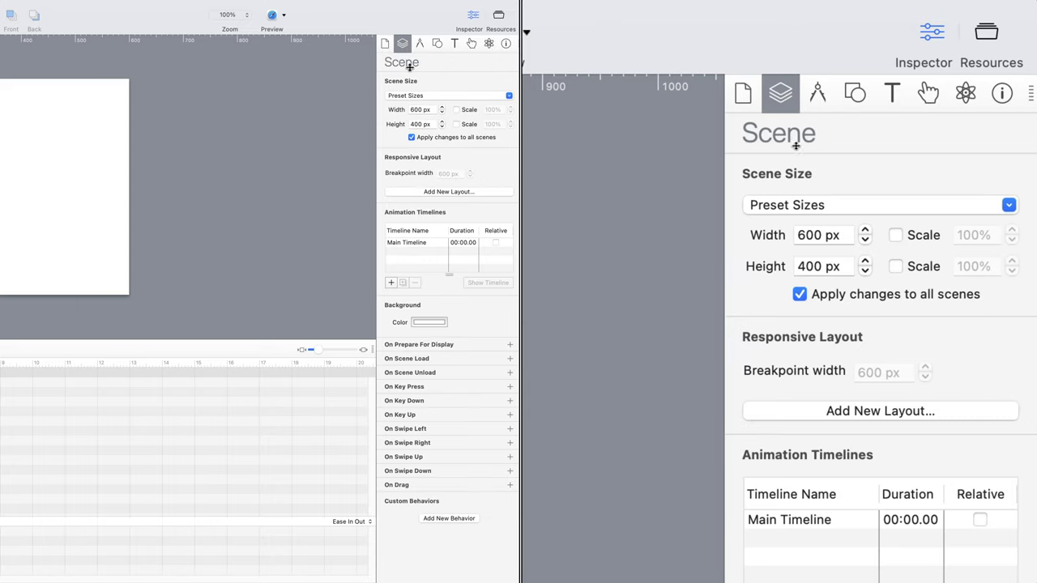
pyautogui.doubleClick(414, 110)
pyautogui.write('640')
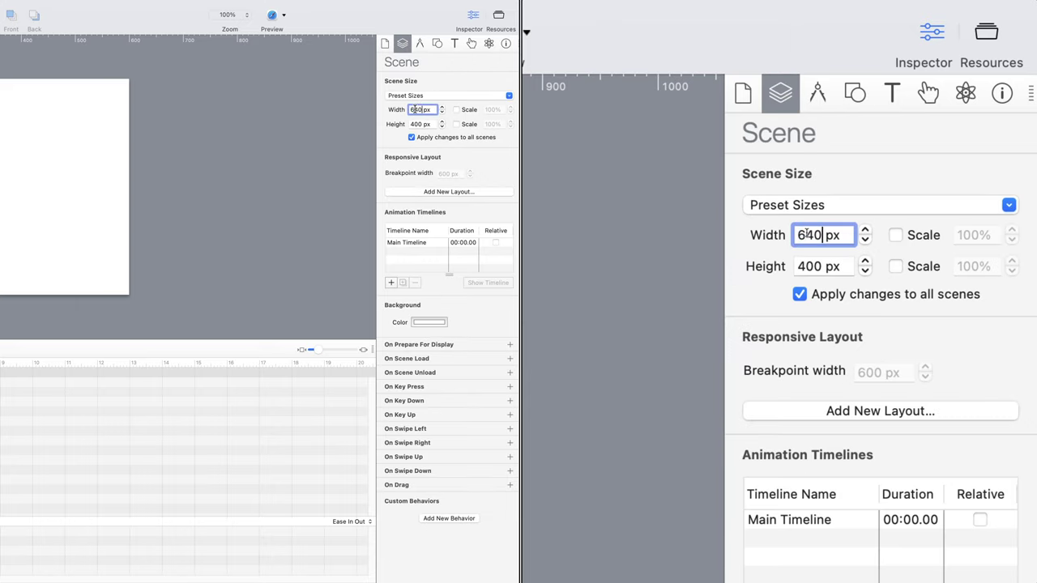
pyautogui.press('Return')
pyautogui.doubleClick(414, 124)
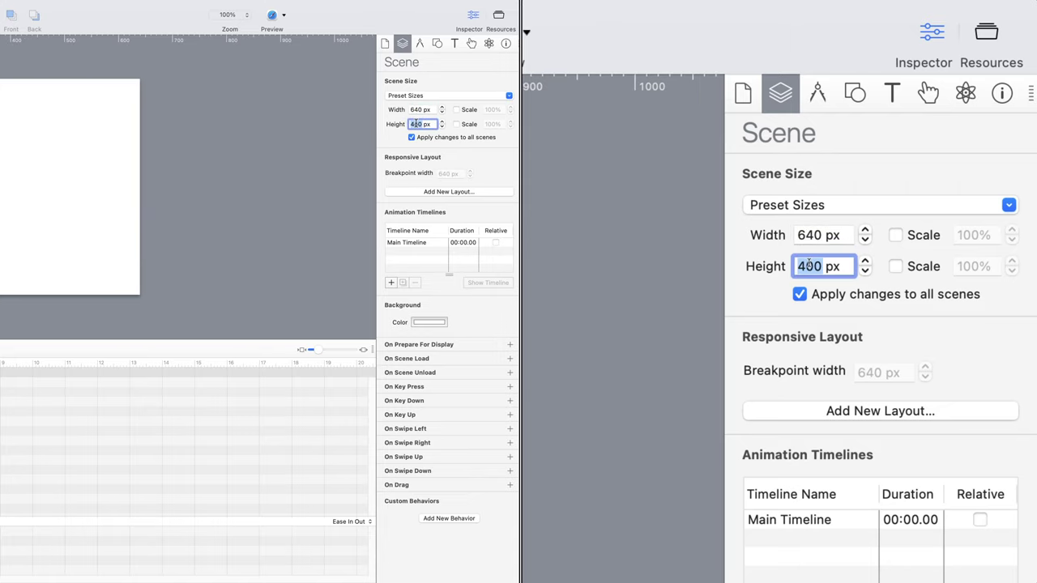
pyautogui.write('360')
pyautogui.press('Return')
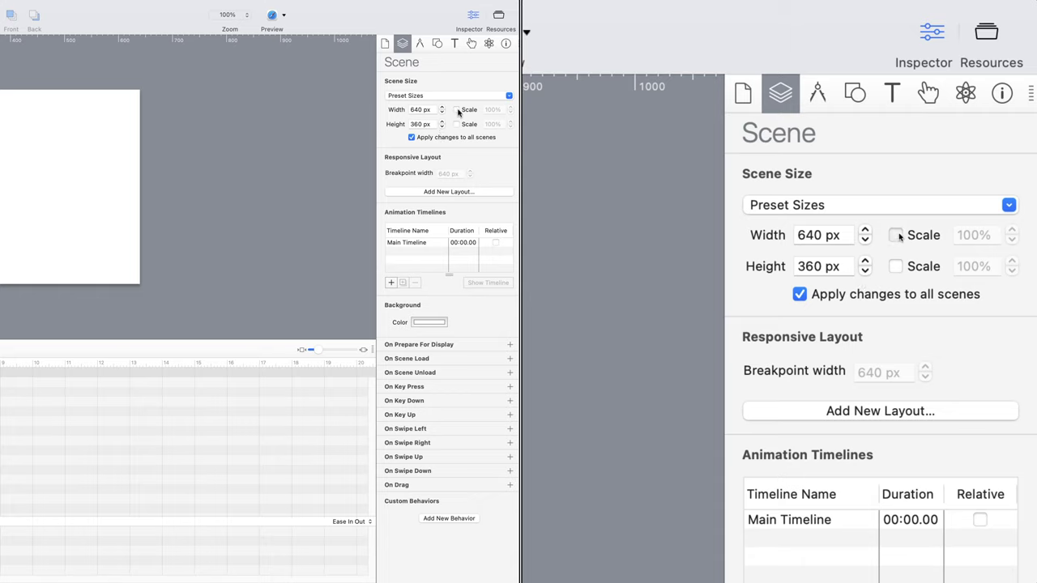
pyautogui.click(457, 110)
pyautogui.click(456, 124)
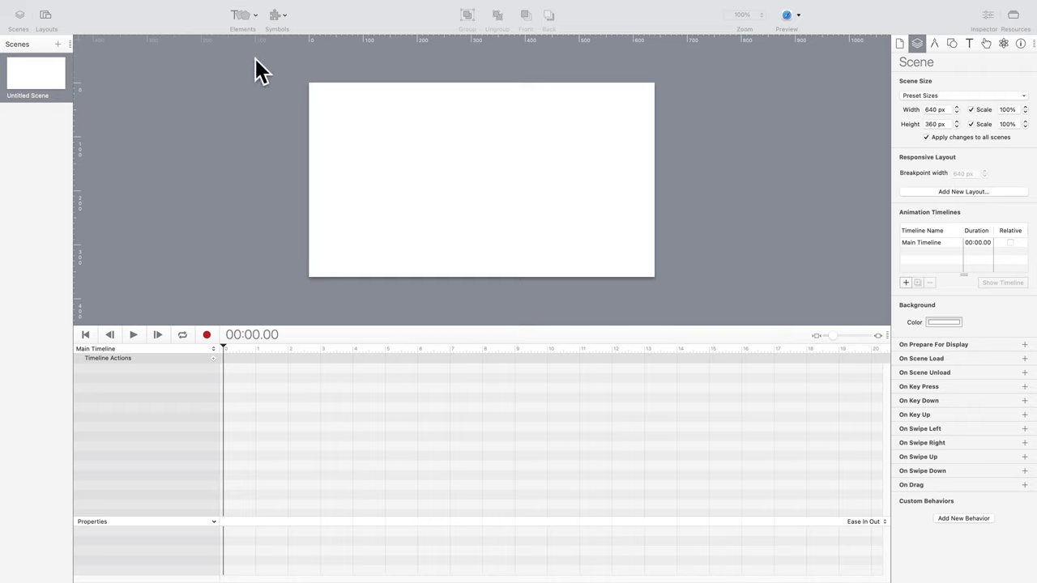
pyautogui.click(243, 15)
# Insert a rectangle and stretch it to cover the whole scene
pyautogui.click(270, 123)
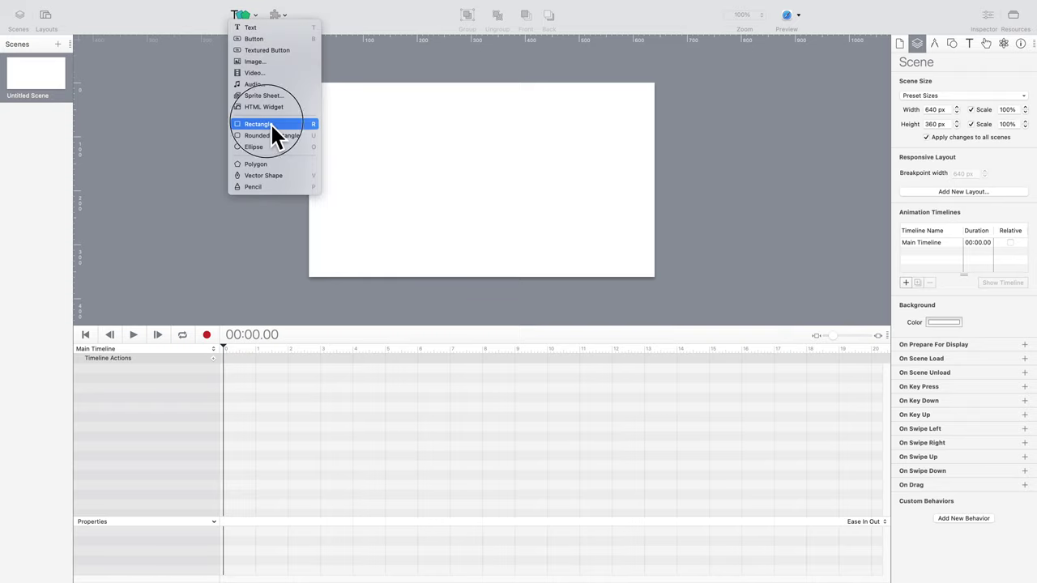
pyautogui.moveTo(471, 172); pyautogui.dragTo(324, 102)
pyautogui.moveTo(362, 135); pyautogui.dragTo(659, 281)
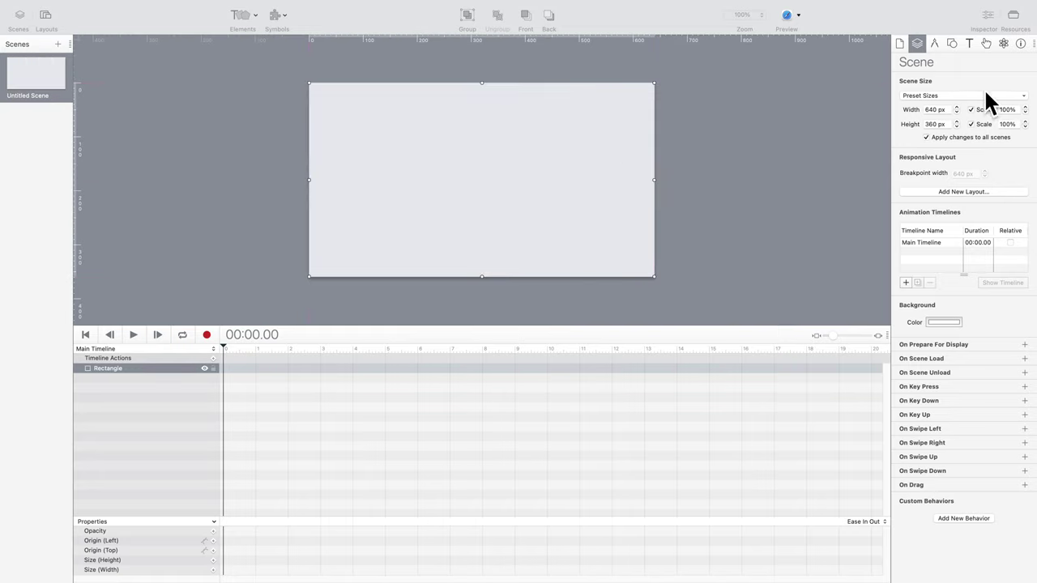
# Give the rectangle a gradient fill from light sky blue at top to blue at bottom
pyautogui.click(953, 44)
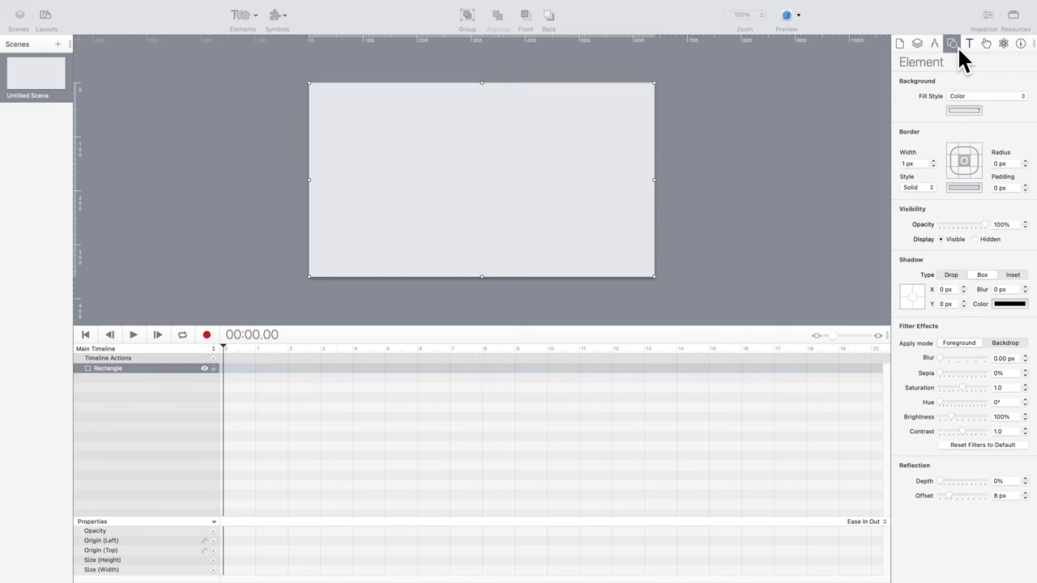
pyautogui.click(969, 94)
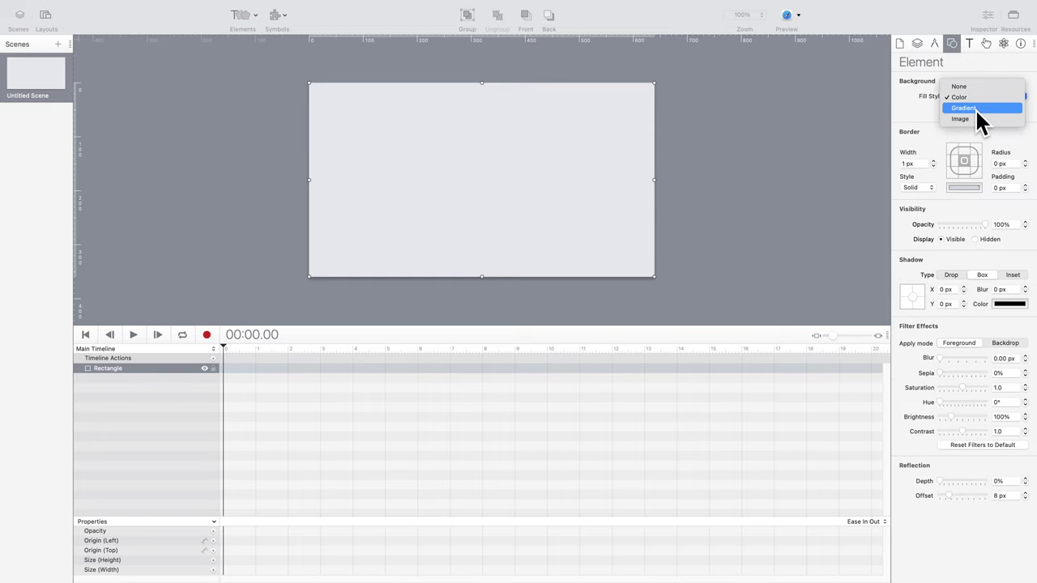
pyautogui.click(975, 107)
pyautogui.click(974, 110)
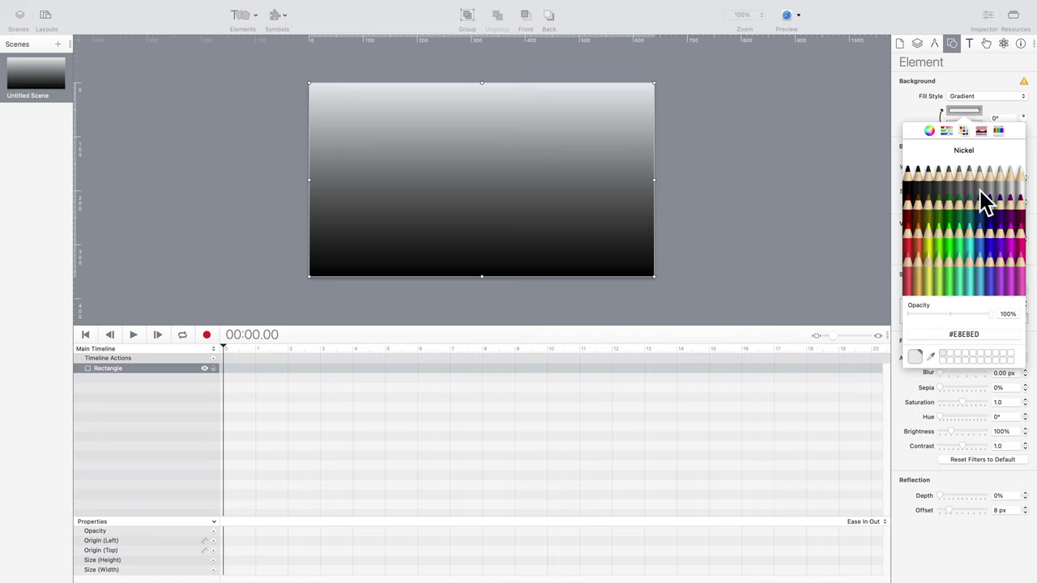
pyautogui.click(985, 247)
pyautogui.click(948, 119)
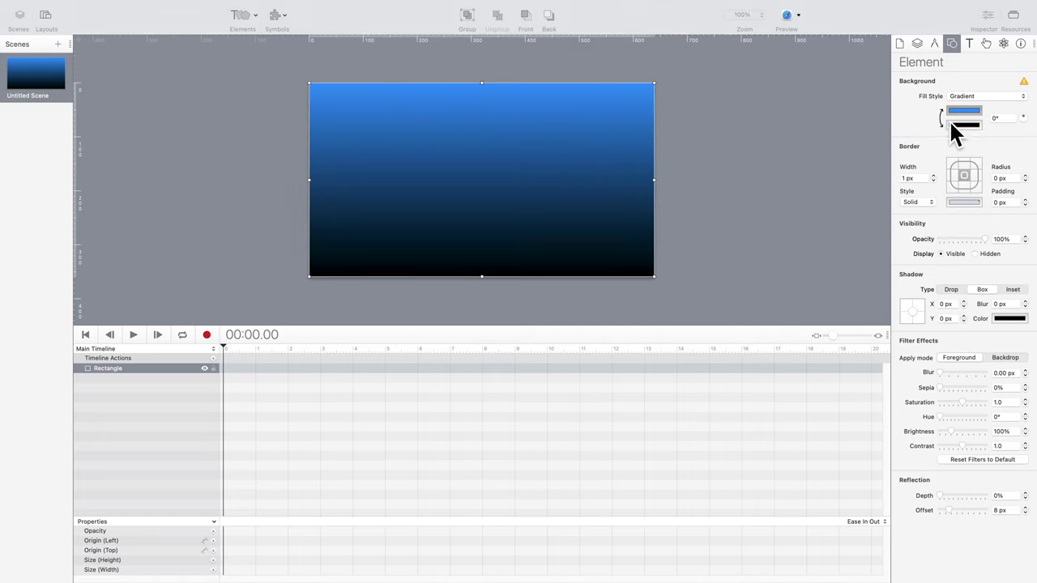
pyautogui.click(963, 125)
pyautogui.click(984, 279)
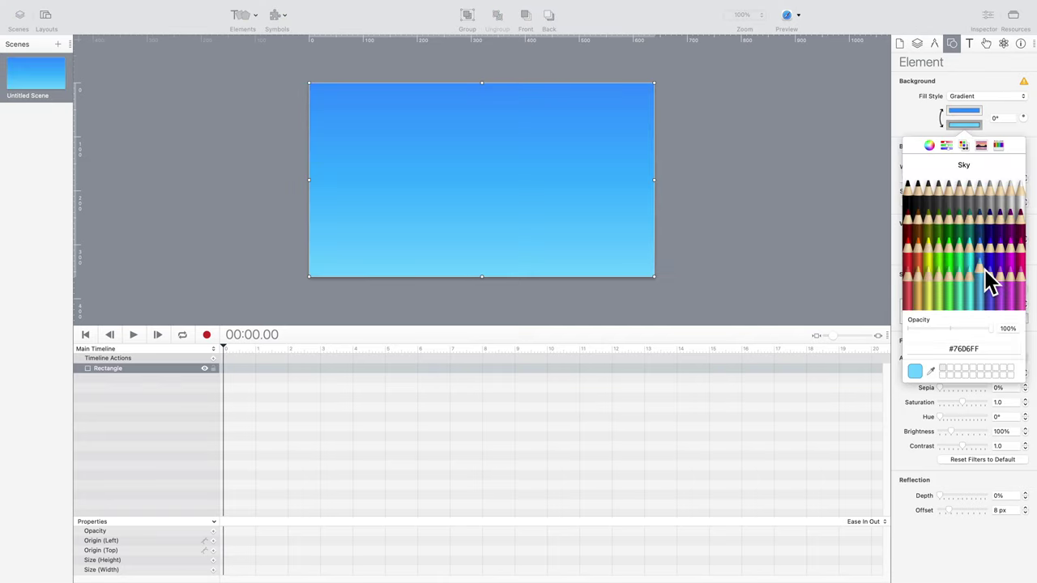
pyautogui.click(943, 118)
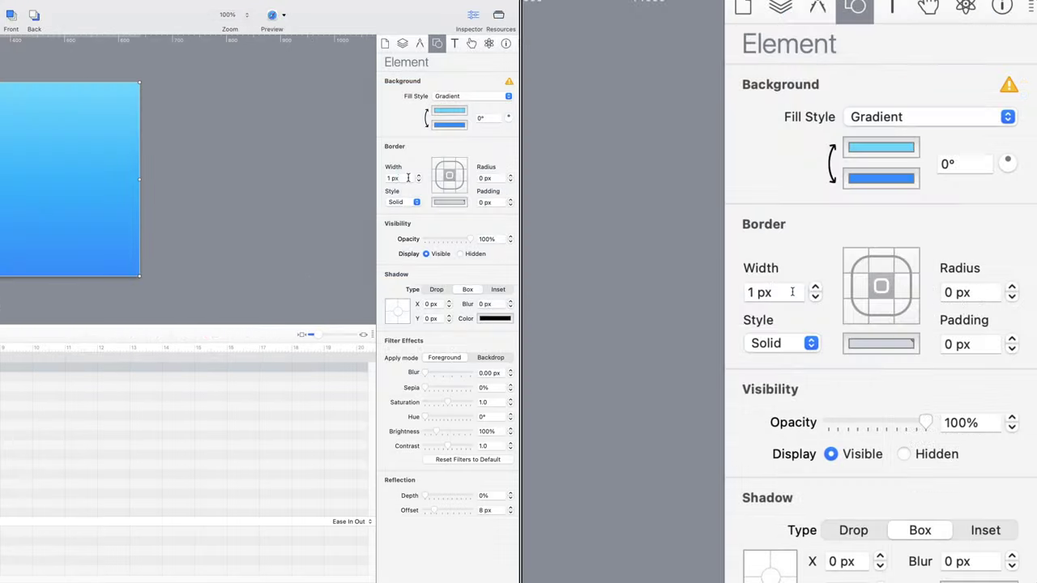
# Set the rectangle's border width to 0
pyautogui.click(922, 178)
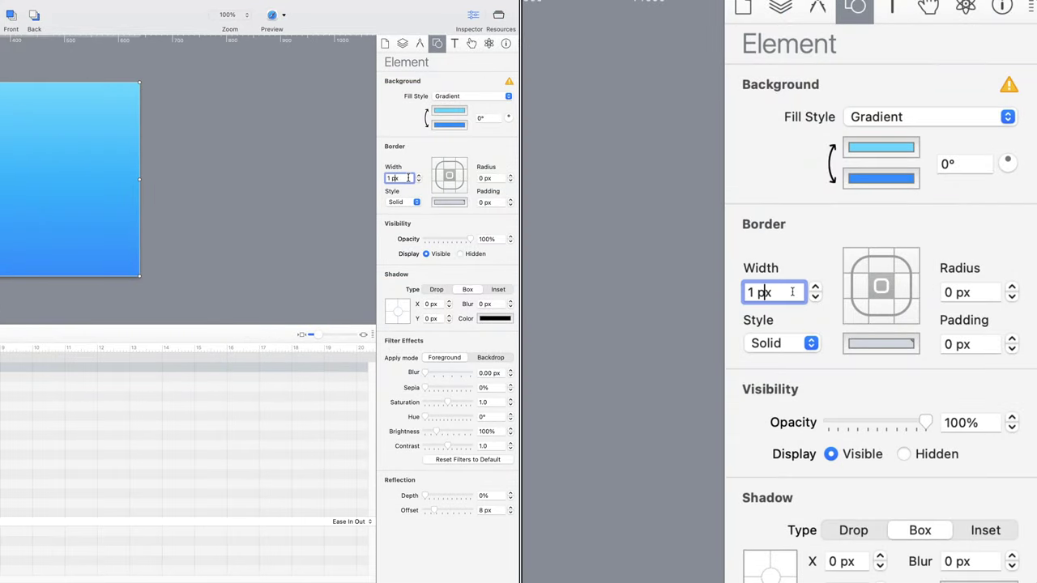
pyautogui.press('Left')
pyautogui.hotkey('shift', 'Left')
pyautogui.write('0')
pyautogui.press('Return')
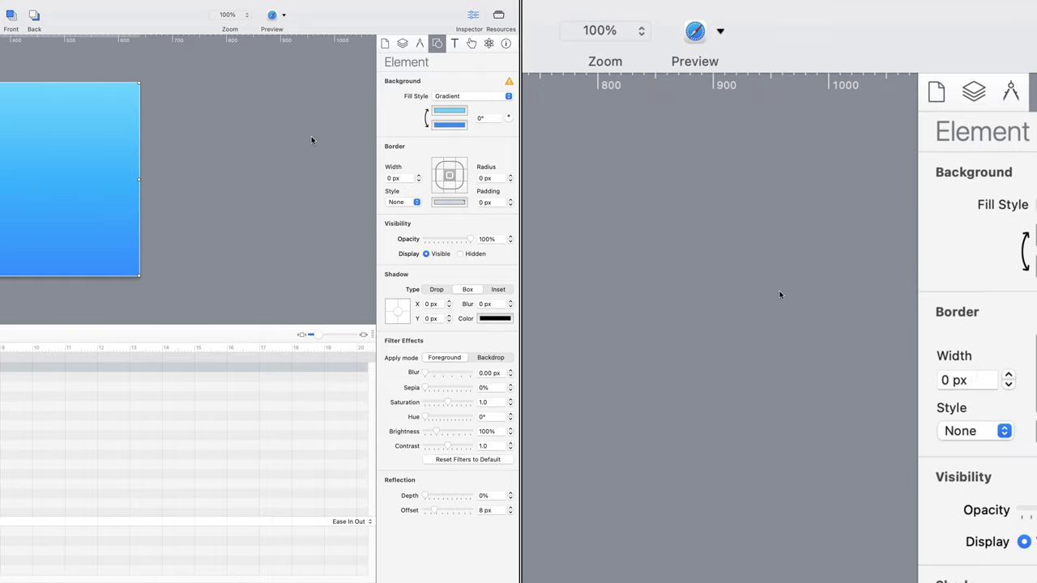
# Zoom the canvas to 150% and enlarge the canvas area above the timeline
pyautogui.click(228, 14)
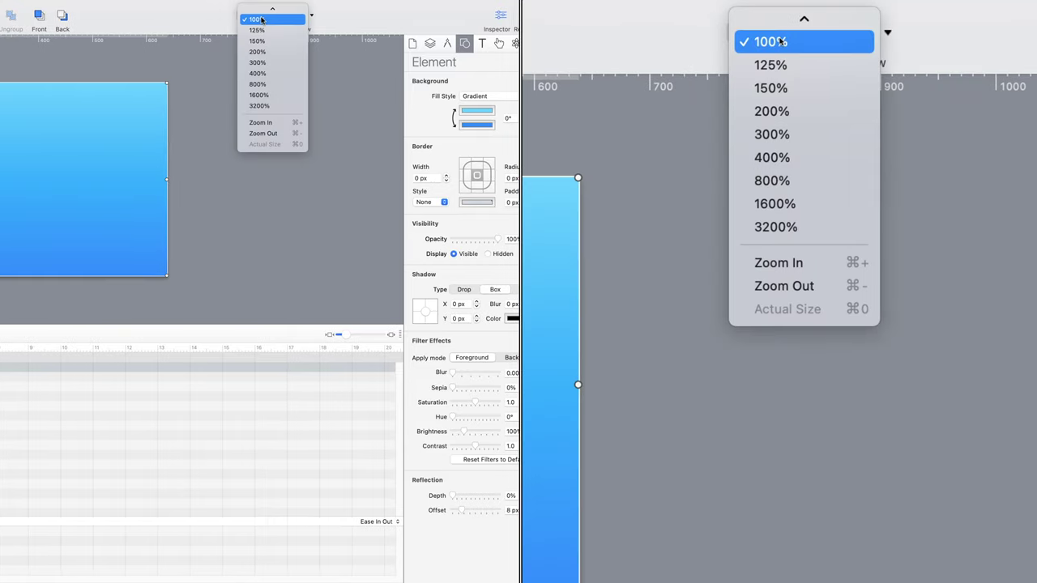
pyautogui.click(261, 41)
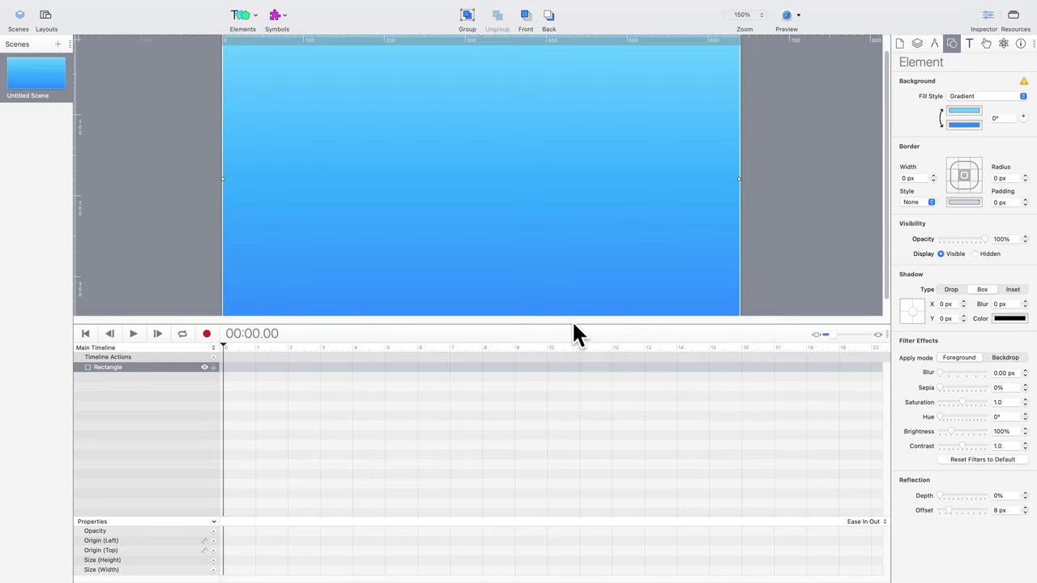
pyautogui.moveTo(572, 320); pyautogui.dragTo(575, 399)
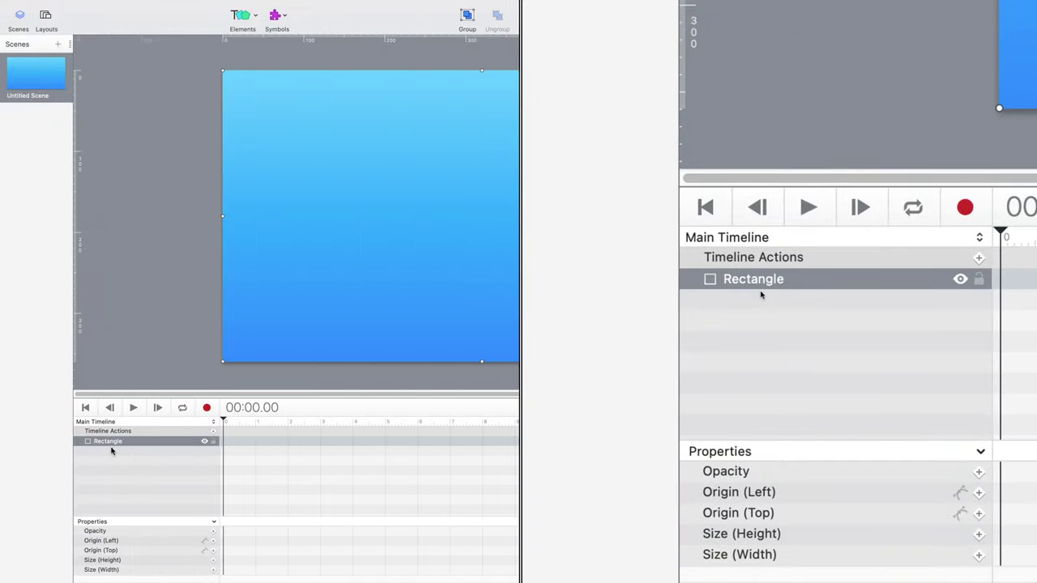
# Rename the Rectangle layer to Sky
pyautogui.doubleClick(110, 443)
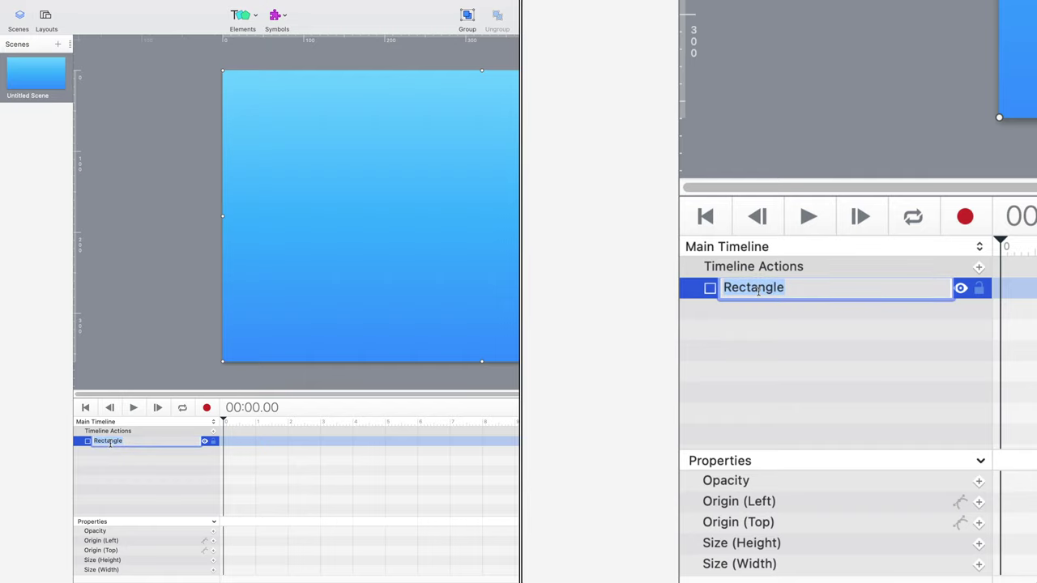
pyautogui.write('Sky')
pyautogui.press('Return')
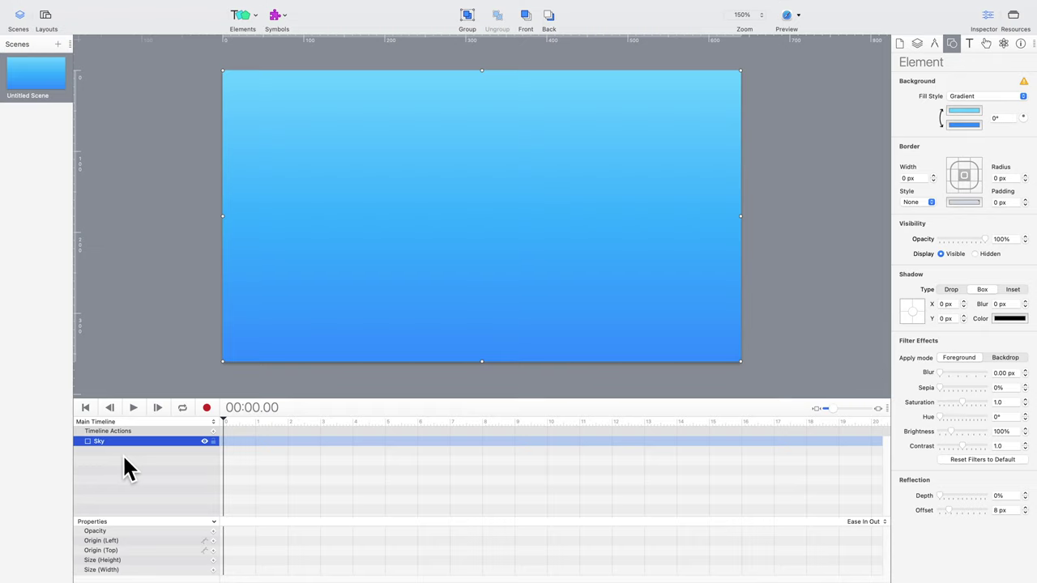
pyautogui.click(122, 454)
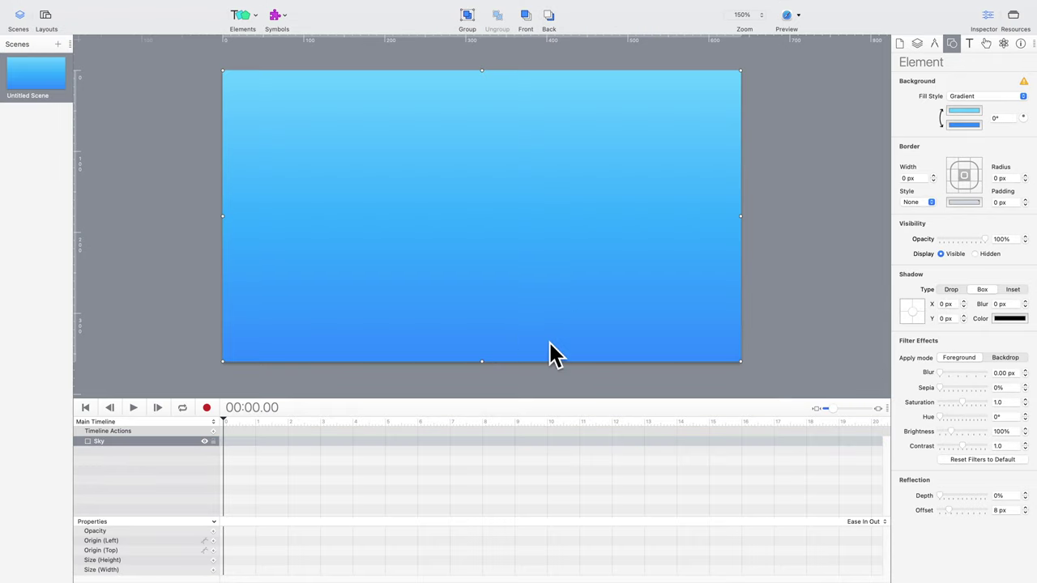
# Shrink Sky to the top half and add a new rectangle spanning the lower half
pyautogui.moveTo(488, 364); pyautogui.dragTo(491, 219)
pyautogui.click(254, 15)
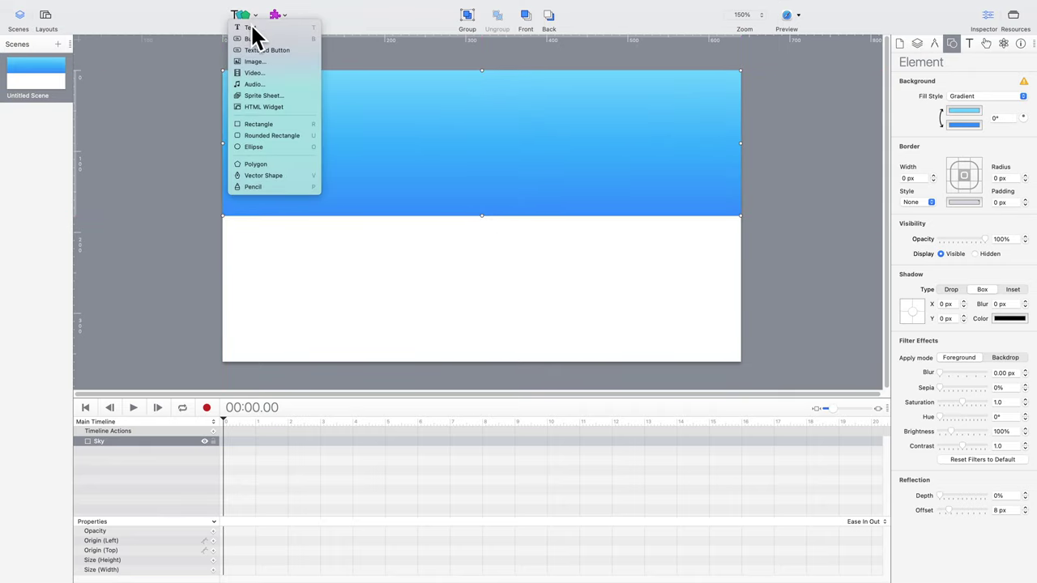
pyautogui.click(264, 125)
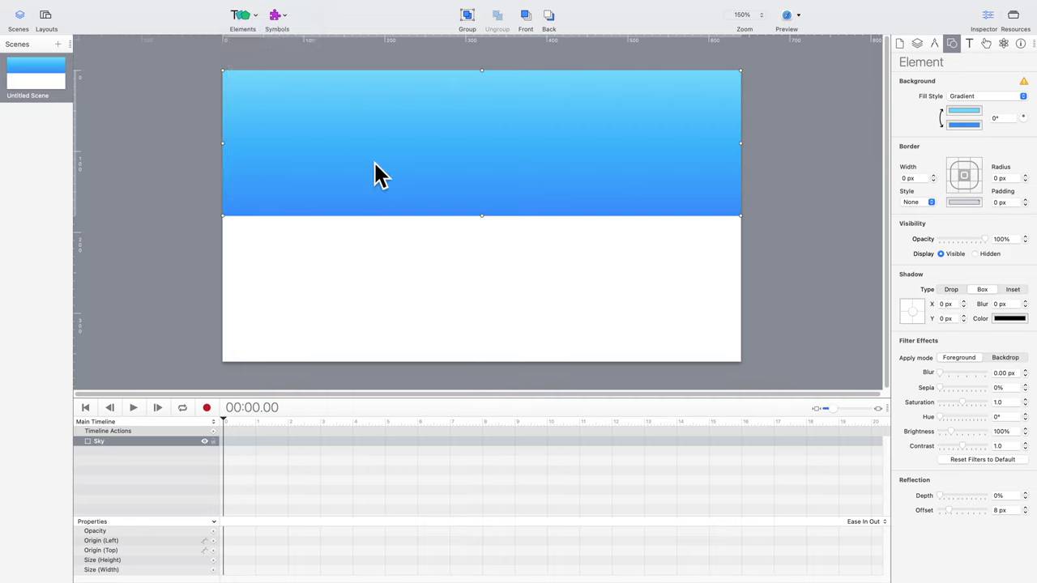
pyautogui.click(493, 210)
pyautogui.moveTo(496, 217); pyautogui.dragTo(278, 265)
pyautogui.moveTo(305, 299); pyautogui.dragTo(748, 366)
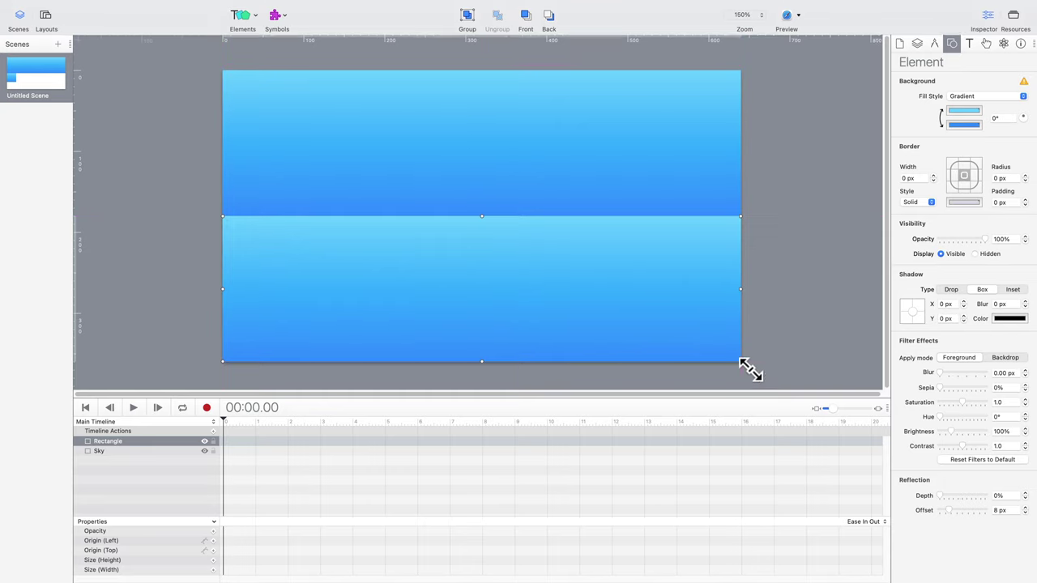
# Give the new rectangle a Sea Foam to Moss green gradient, then deselect
pyautogui.click(966, 112)
pyautogui.click(961, 233)
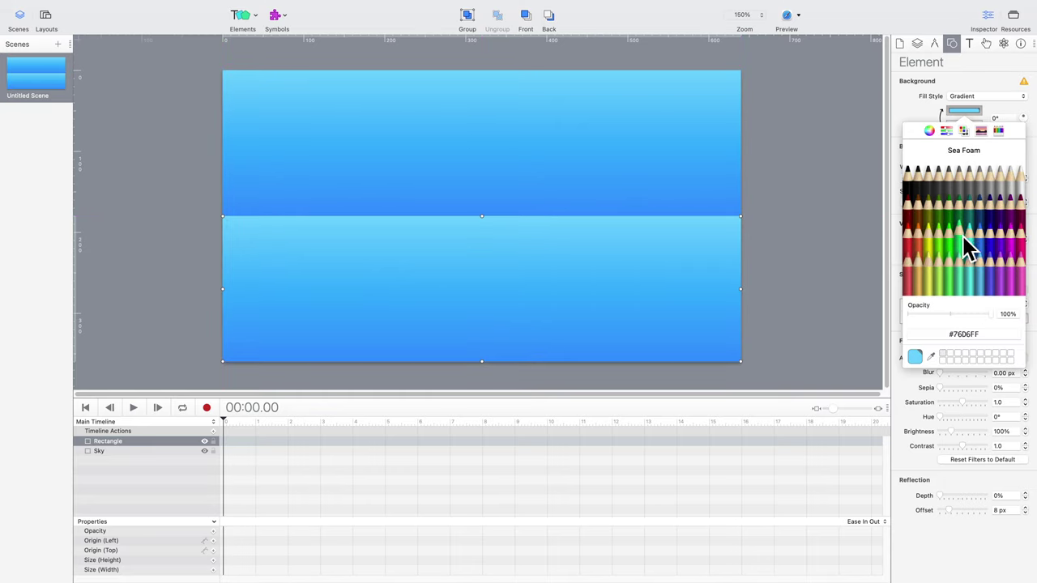
pyautogui.click(944, 114)
pyautogui.click(964, 125)
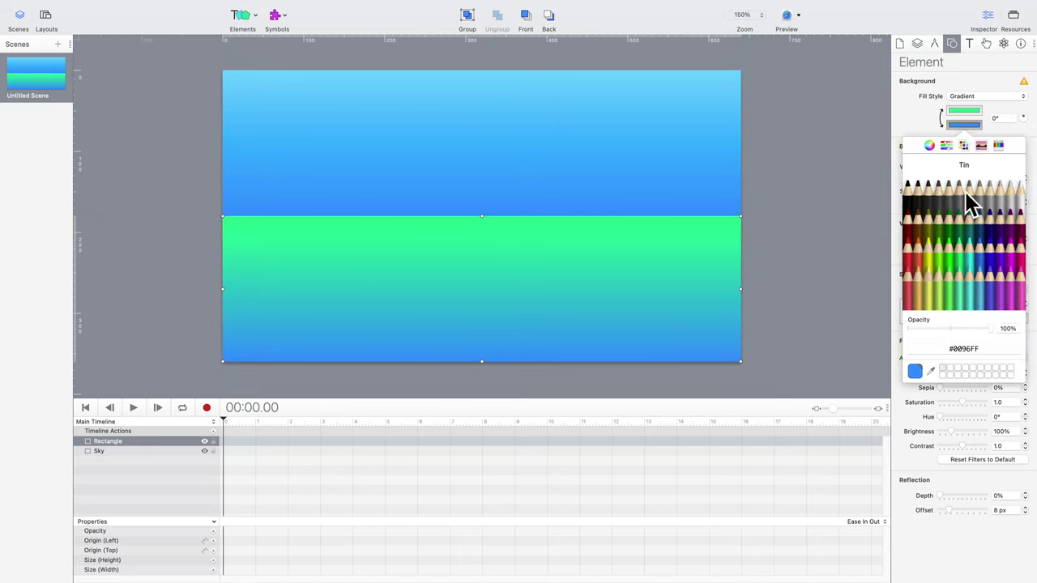
pyautogui.click(966, 234)
pyautogui.click(889, 164)
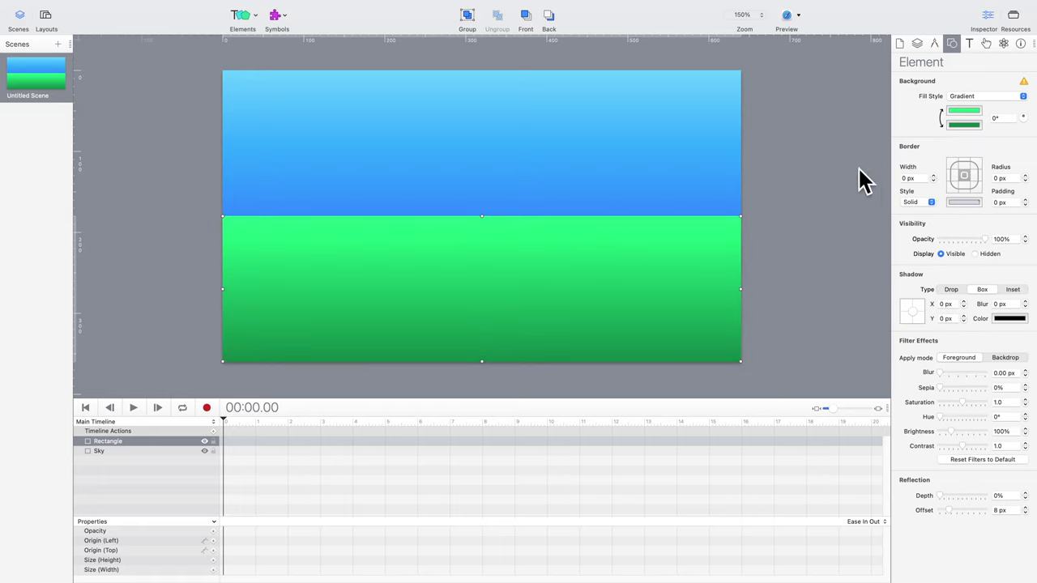
pyautogui.click(818, 238)
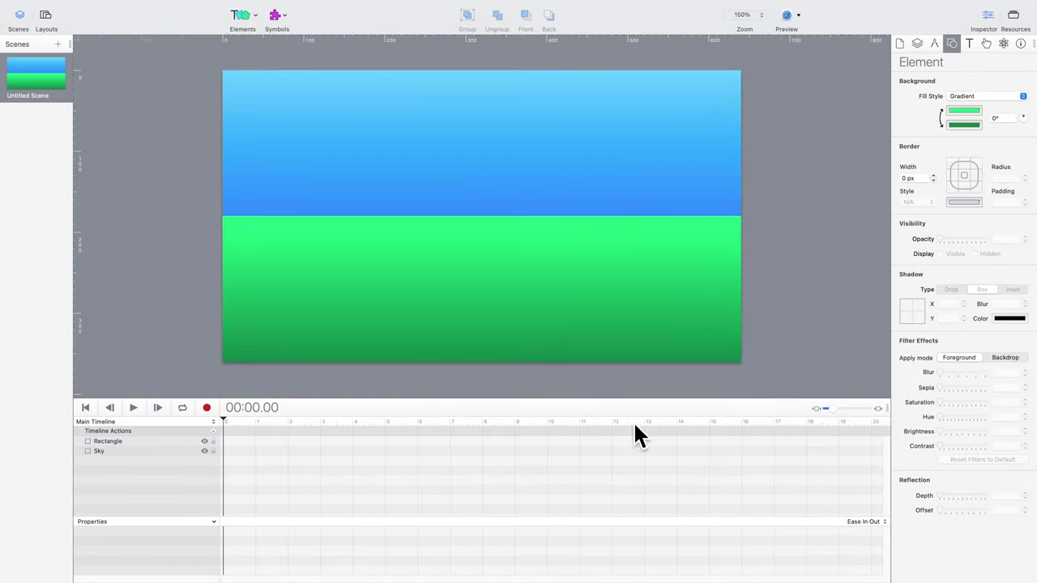
# Rename the green ground rectangle layer to Grass
pyautogui.click(119, 445)
pyautogui.click(119, 445)
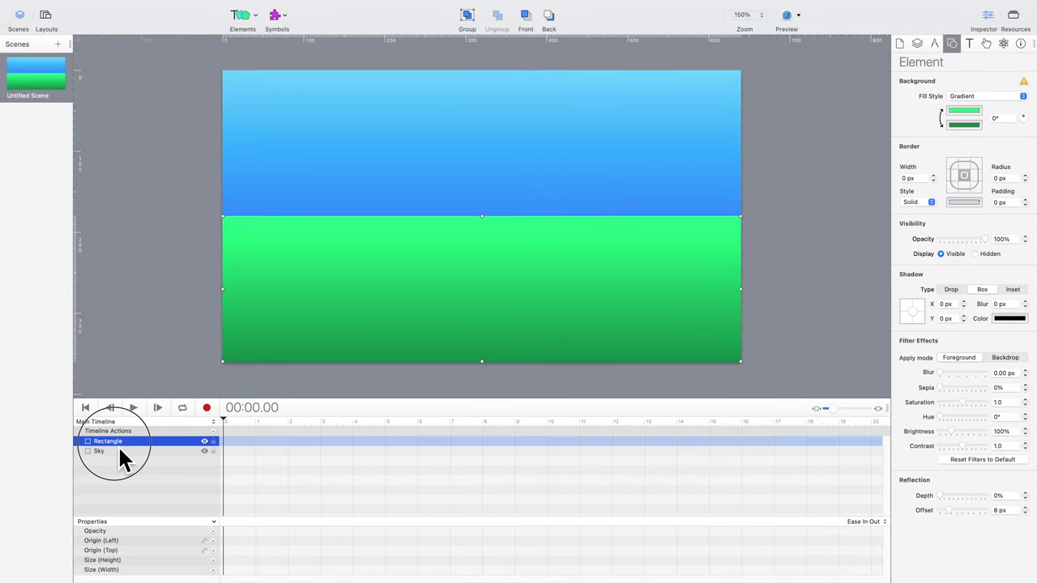
pyautogui.write('Grass')
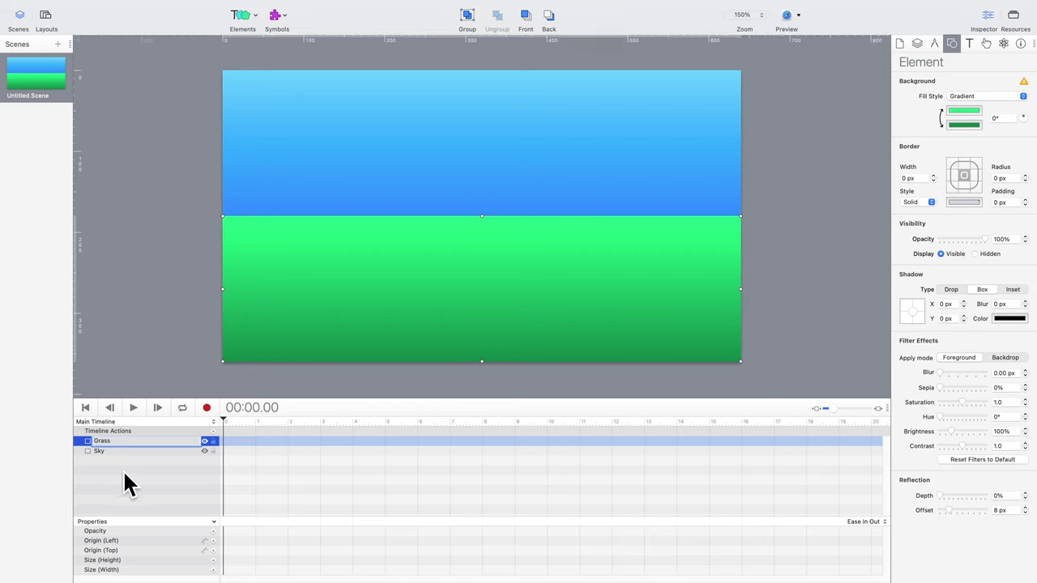
pyautogui.click(123, 469)
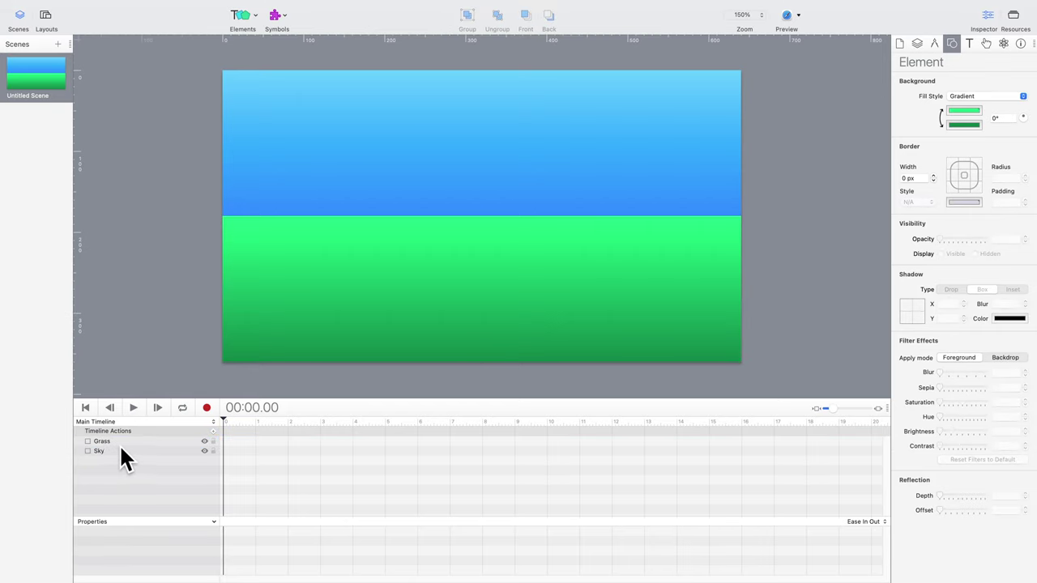
# Duplicate the Grass layer and name the copy Grass Blur
pyautogui.rightClick(120, 446)
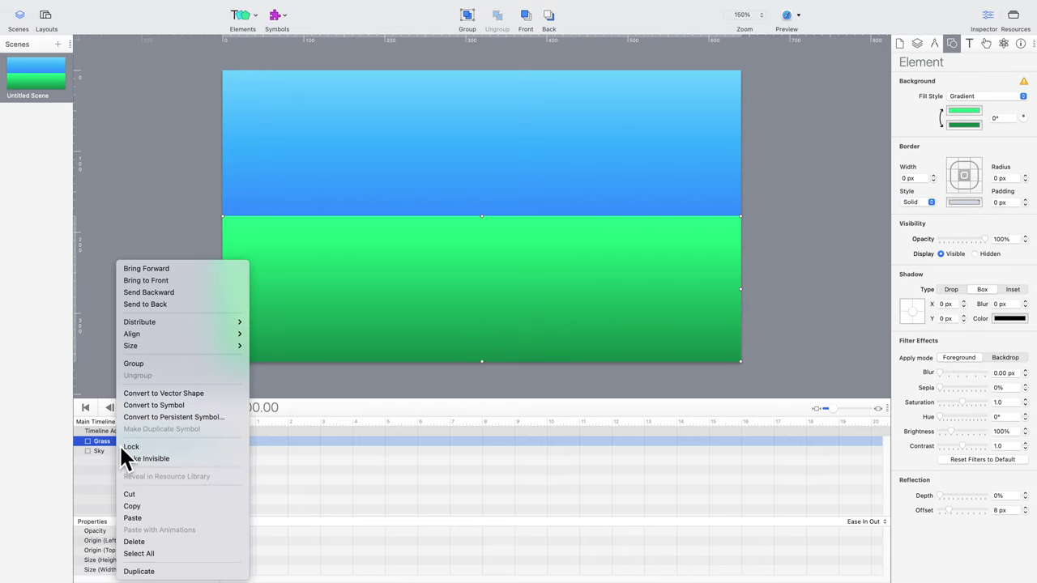
pyautogui.click(149, 570)
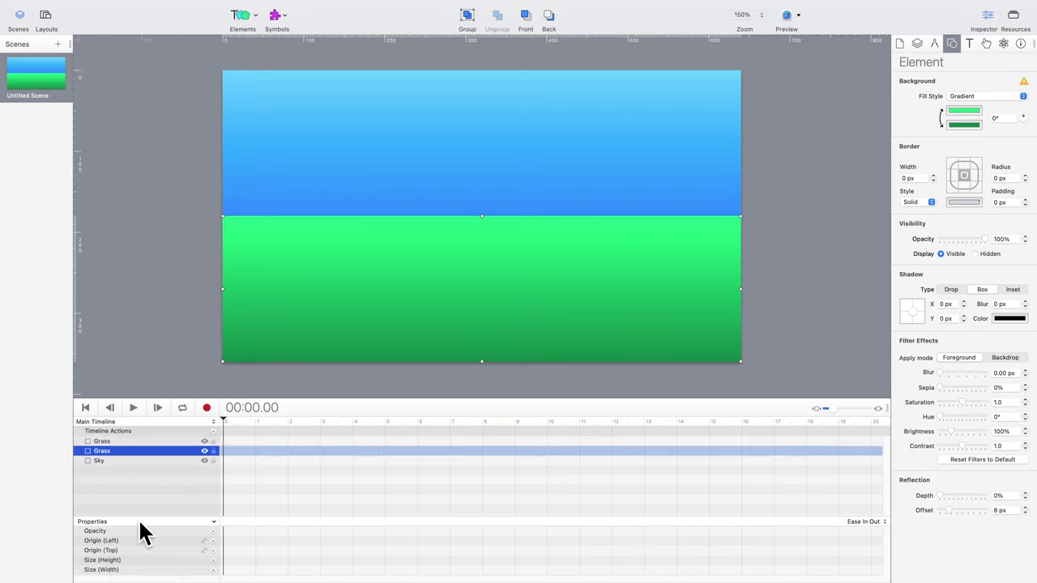
pyautogui.doubleClick(112, 442)
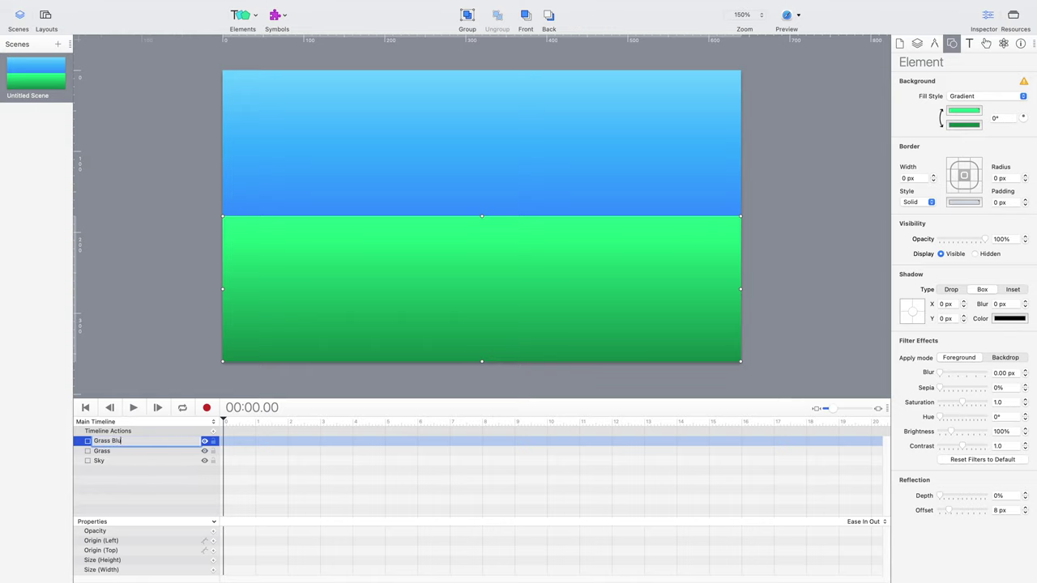
pyautogui.write('Blur')
pyautogui.press('Return')
pyautogui.click(208, 450)
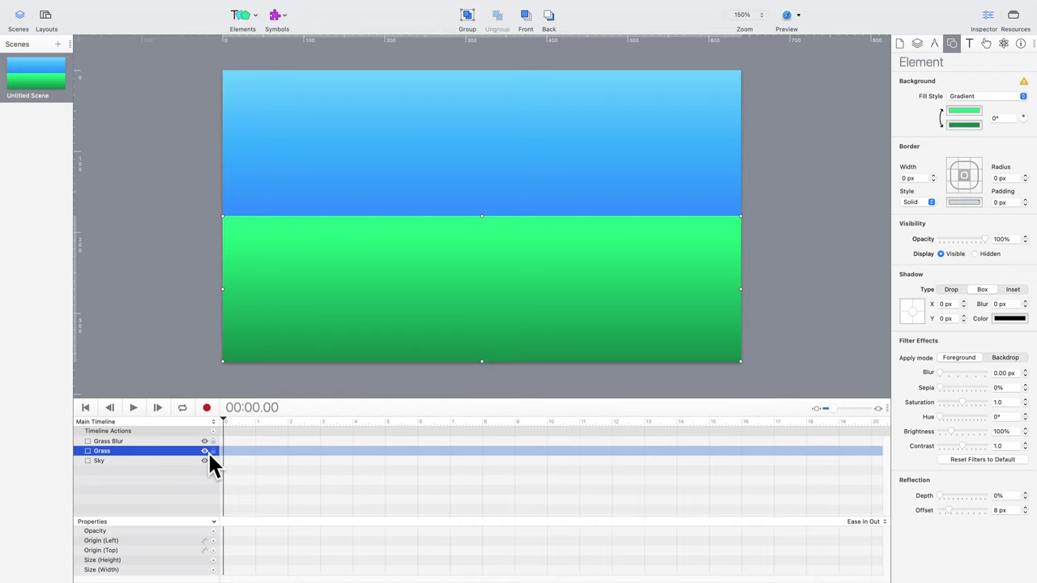
# Apply a 5.5 px Blur filter effect to the Grass Blur layer
pyautogui.click(194, 443)
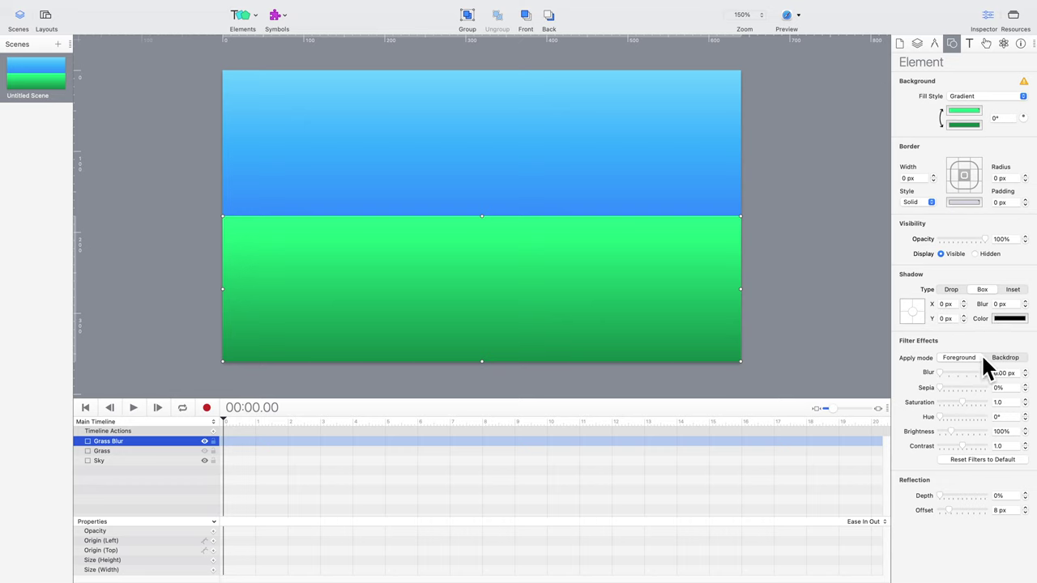
pyautogui.moveTo(945, 374); pyautogui.dragTo(953, 373)
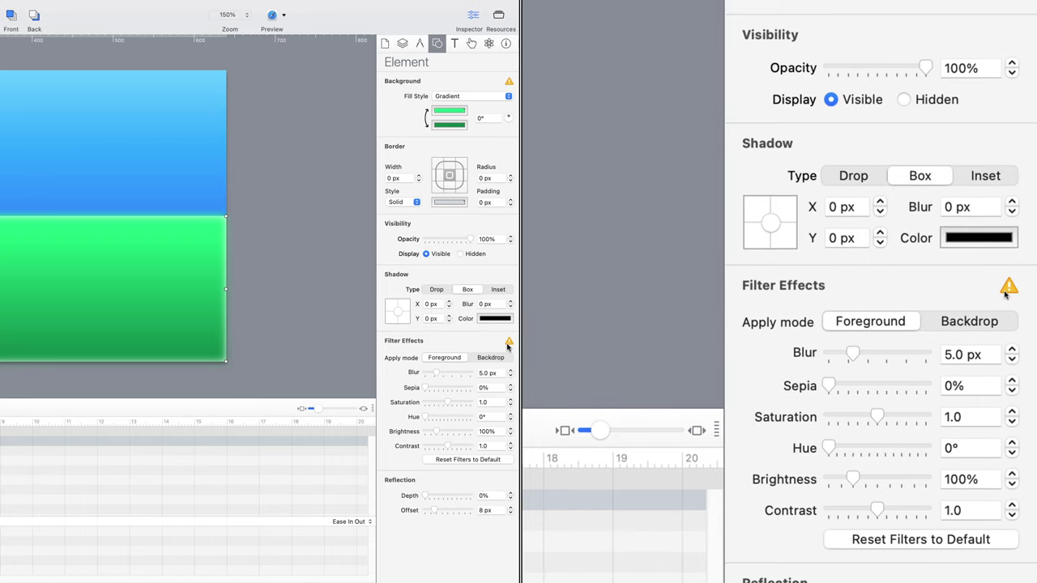
pyautogui.moveTo(1006, 294)
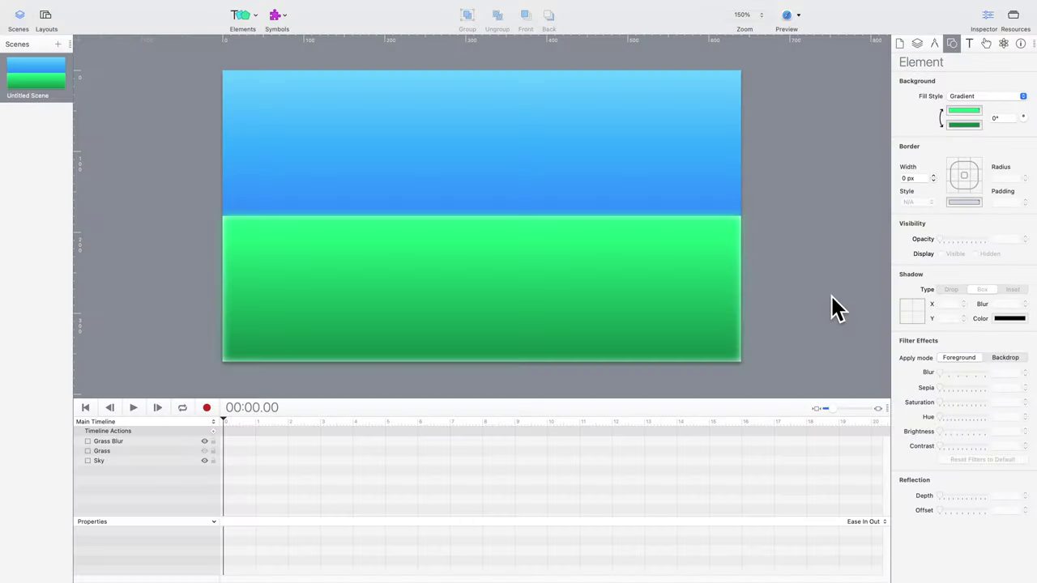
pyautogui.click(705, 300)
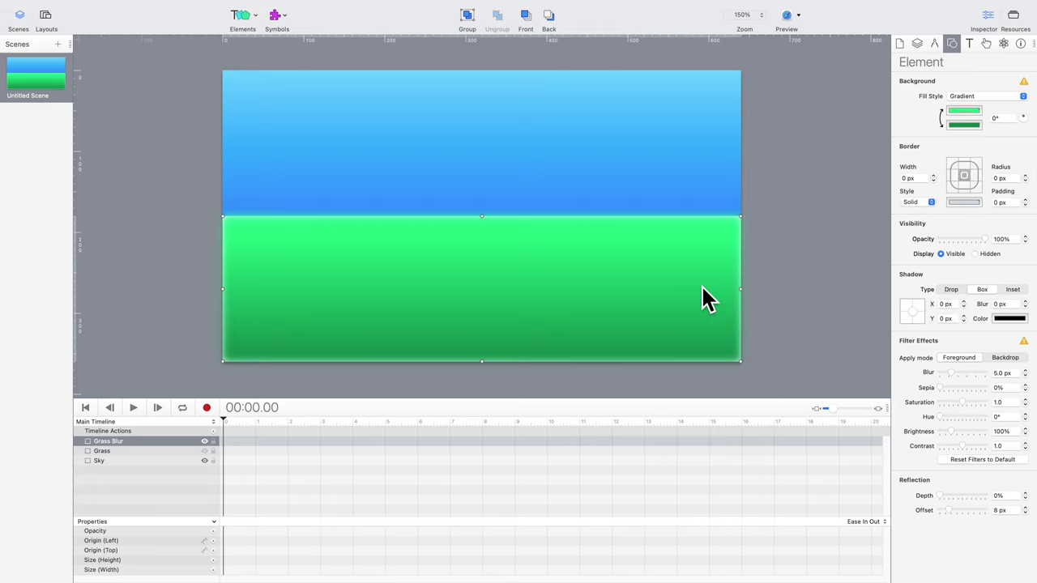
pyautogui.click(978, 98)
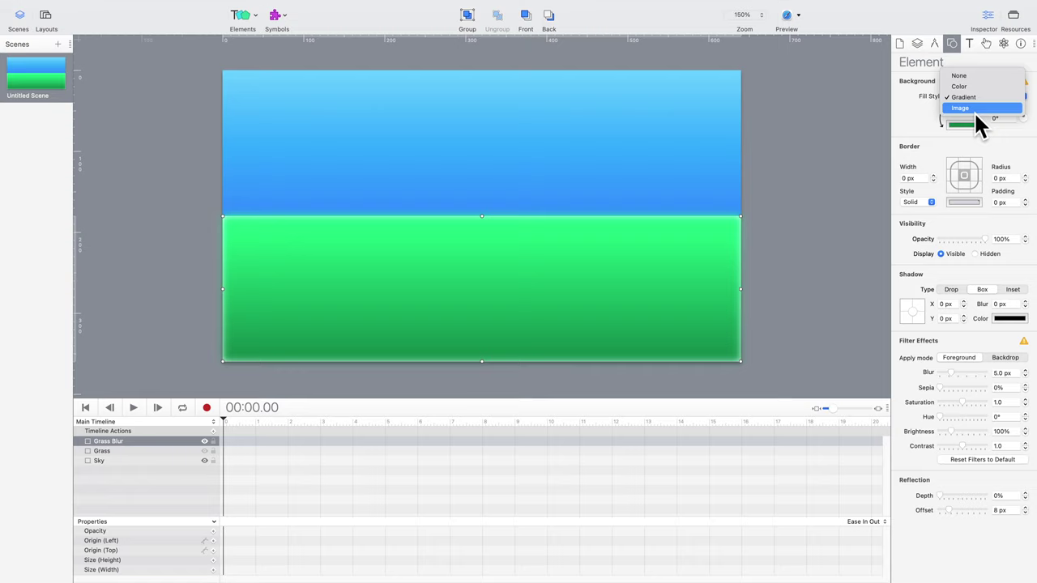
pyautogui.click(924, 121)
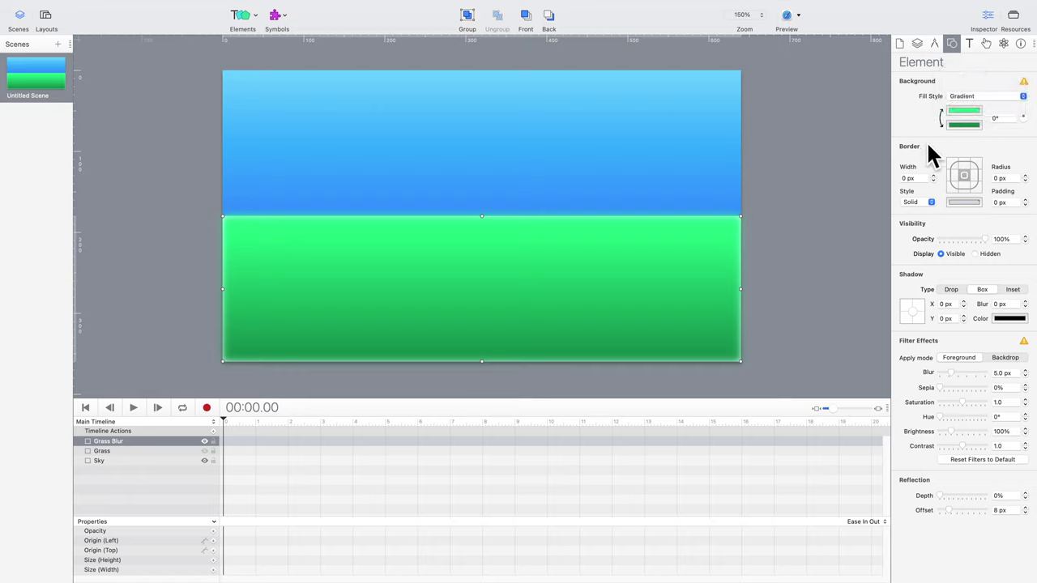
pyautogui.click(1005, 374)
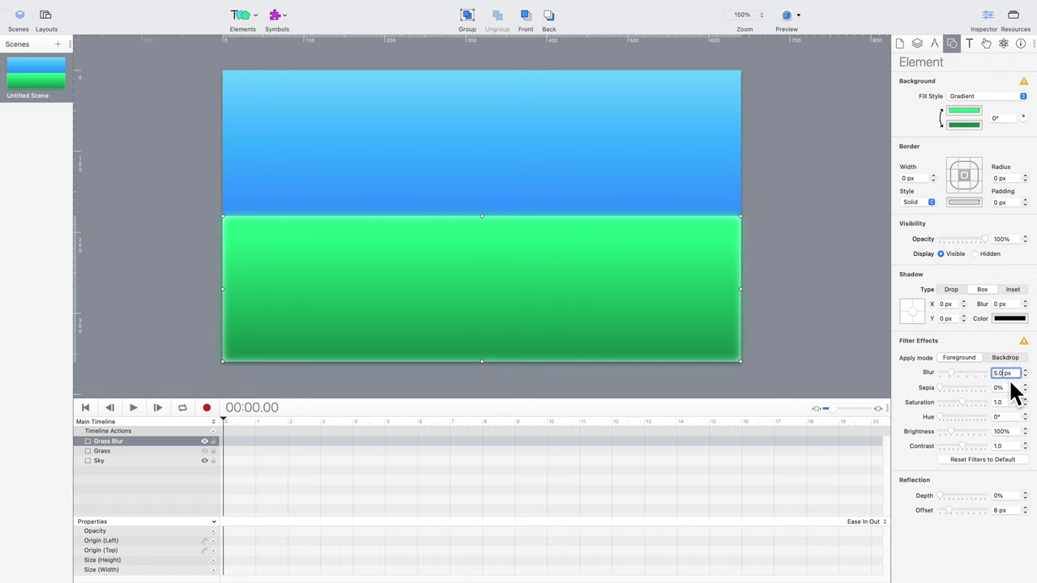
pyautogui.press('BackSpace')
pyautogui.write('5')
pyautogui.press('Return')
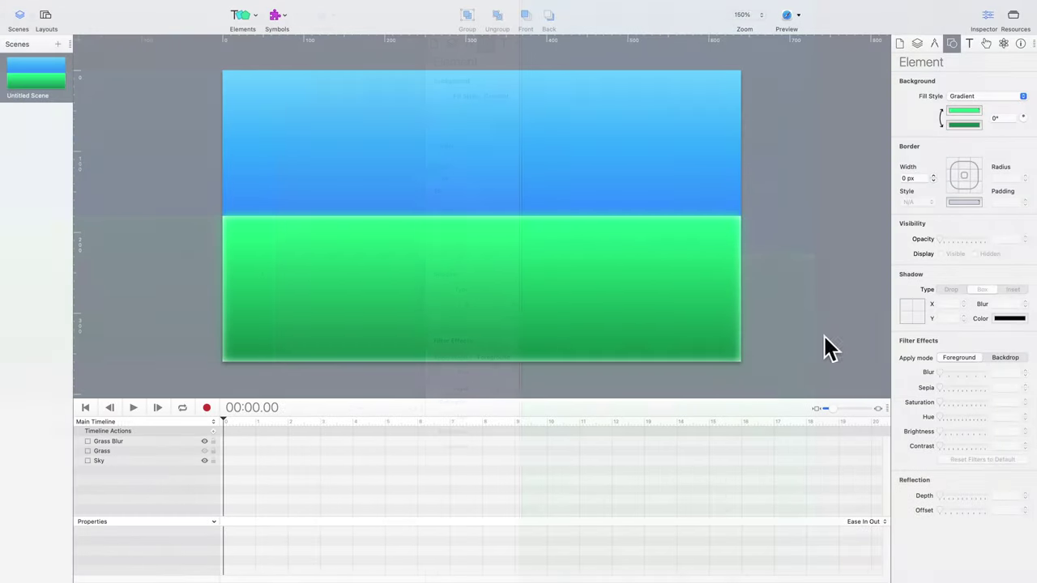
# Hide Grass Blur for comparison and zoom the canvas to 200%
pyautogui.click(208, 453)
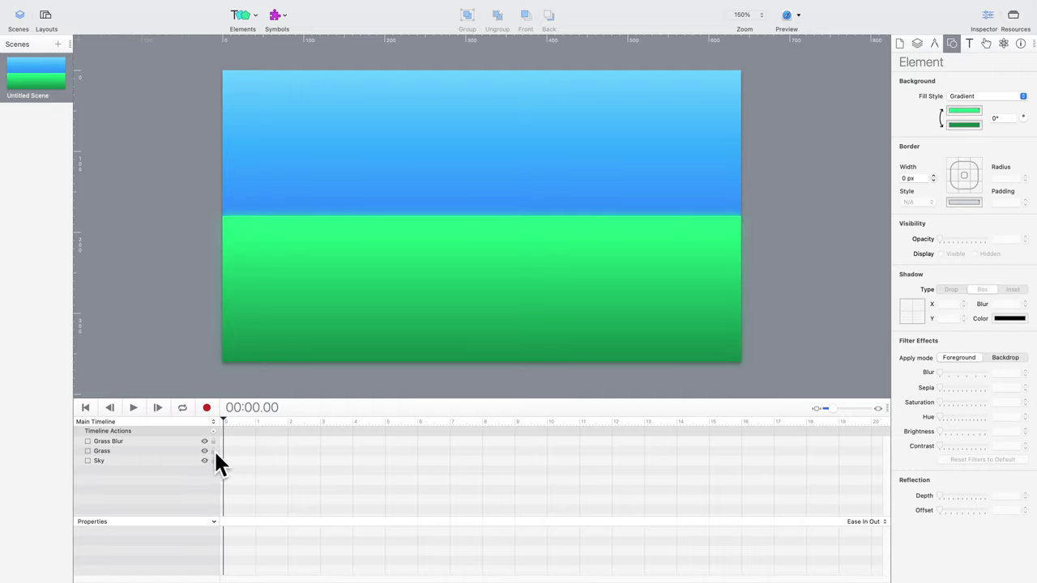
pyautogui.click(761, 17)
pyautogui.click(765, 30)
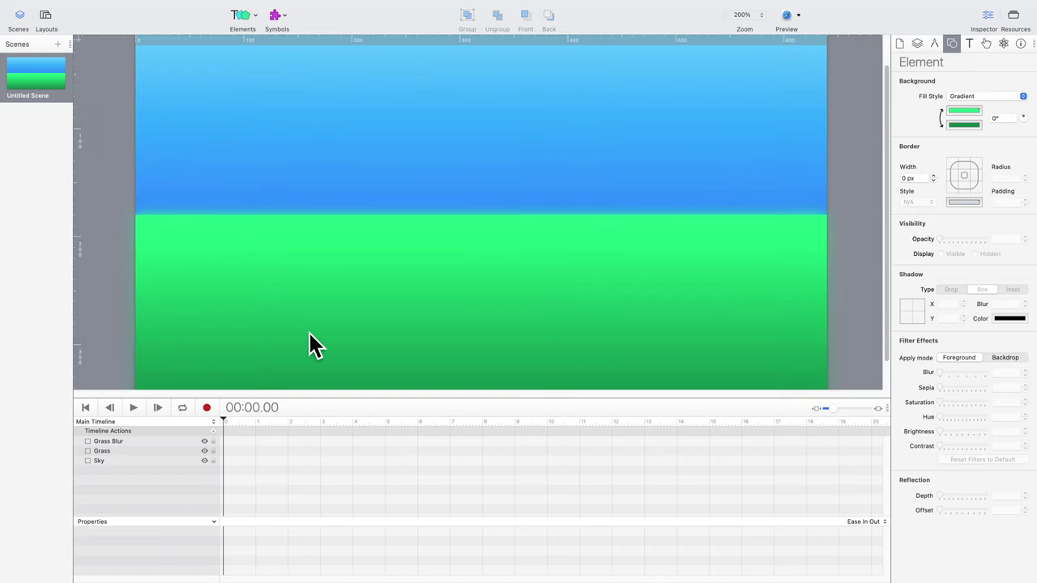
# Nudge the Grass element slightly lower so a soft glow shows along the horizon
pyautogui.click(142, 457)
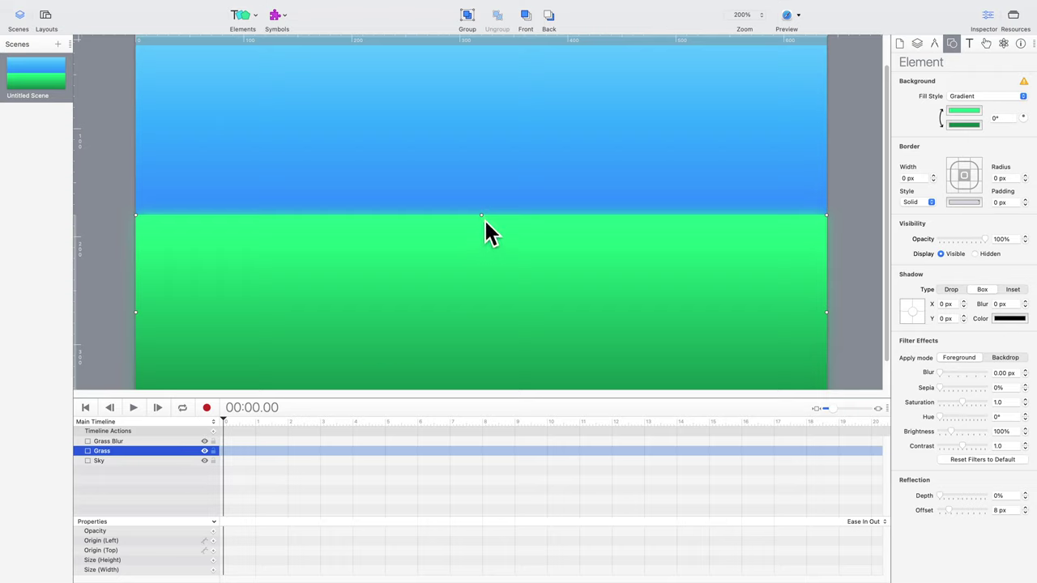
pyautogui.moveTo(485, 222); pyautogui.dragTo(485, 229)
pyautogui.click(847, 258)
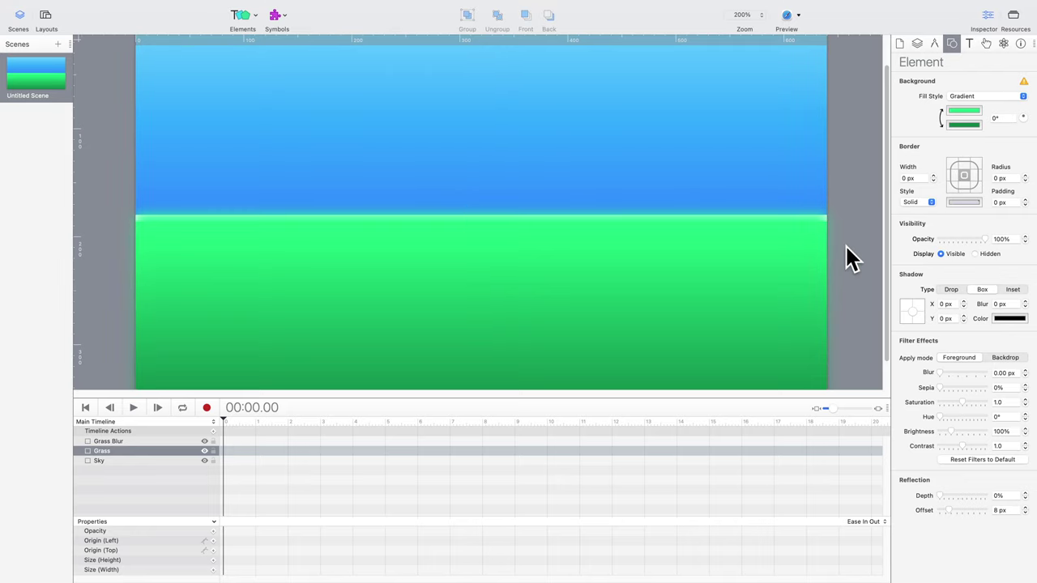
pyautogui.click(847, 258)
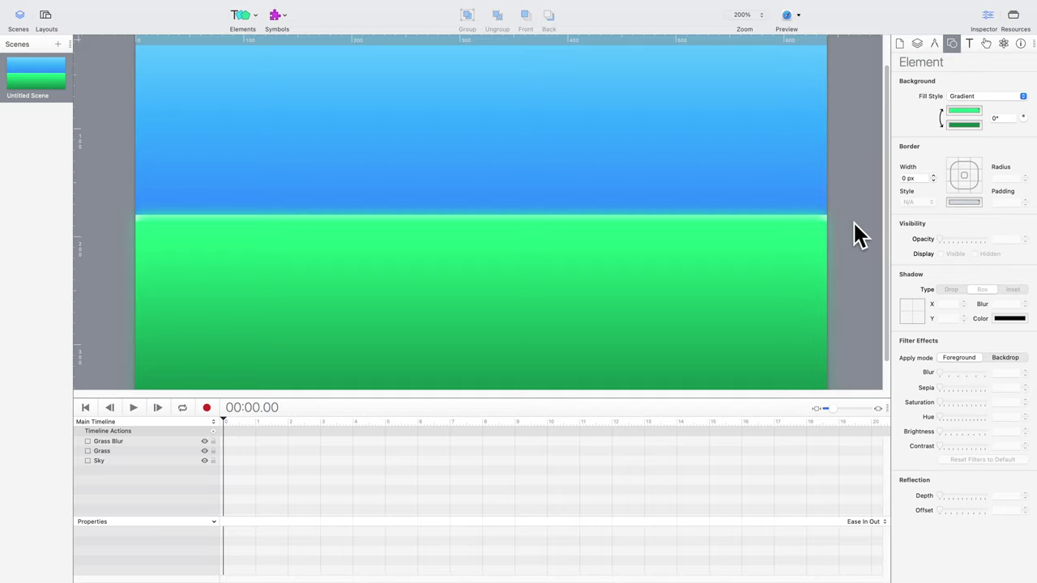
pyautogui.click(759, 15)
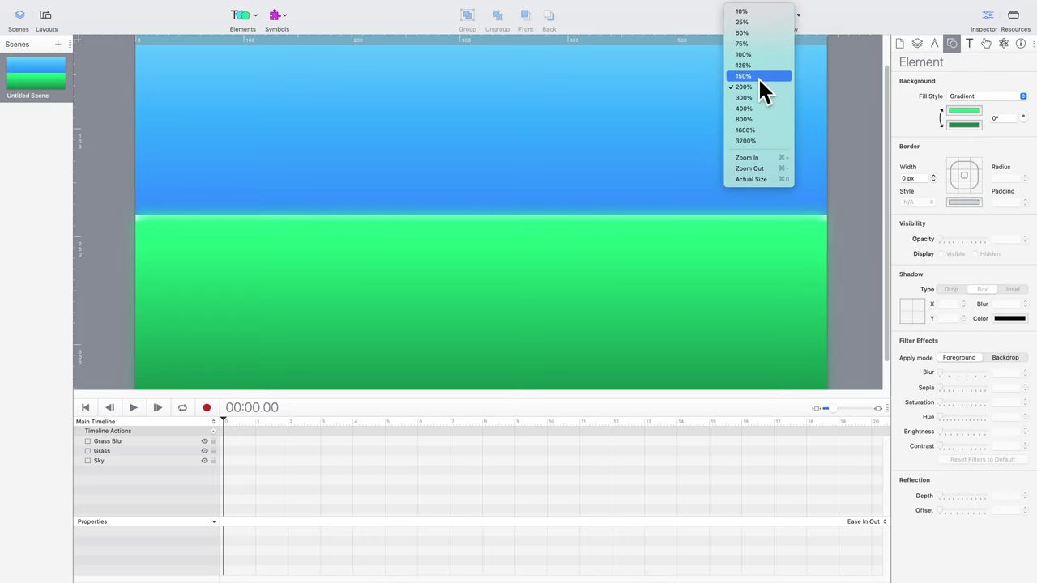
# Import coconut.svg, shrink it to about half size, and place it on the grass
pyautogui.click(757, 76)
pyautogui.press('ctrl+super+f')
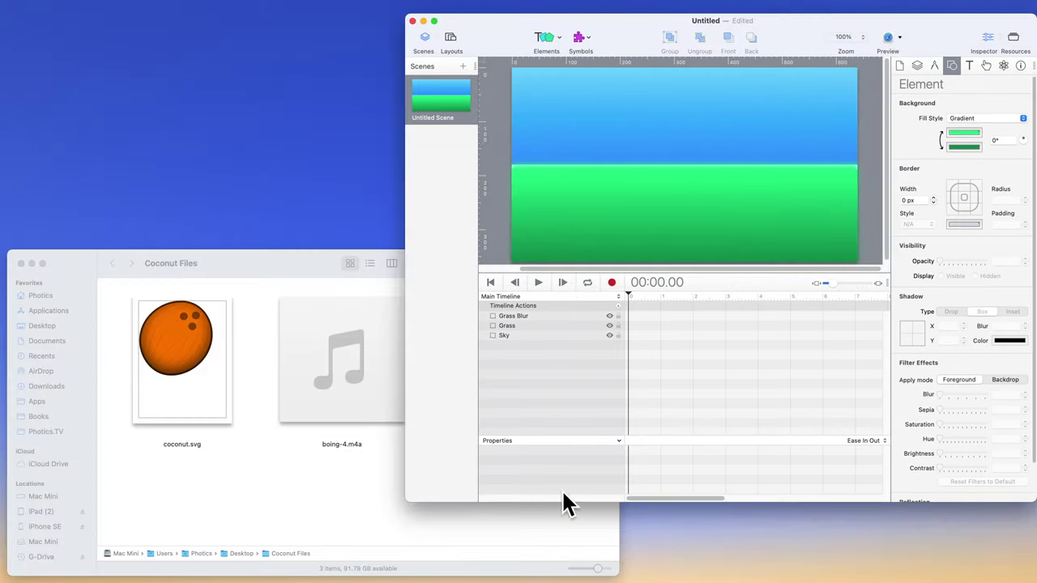
pyautogui.click(209, 357)
pyautogui.moveTo(209, 356); pyautogui.dragTo(717, 178)
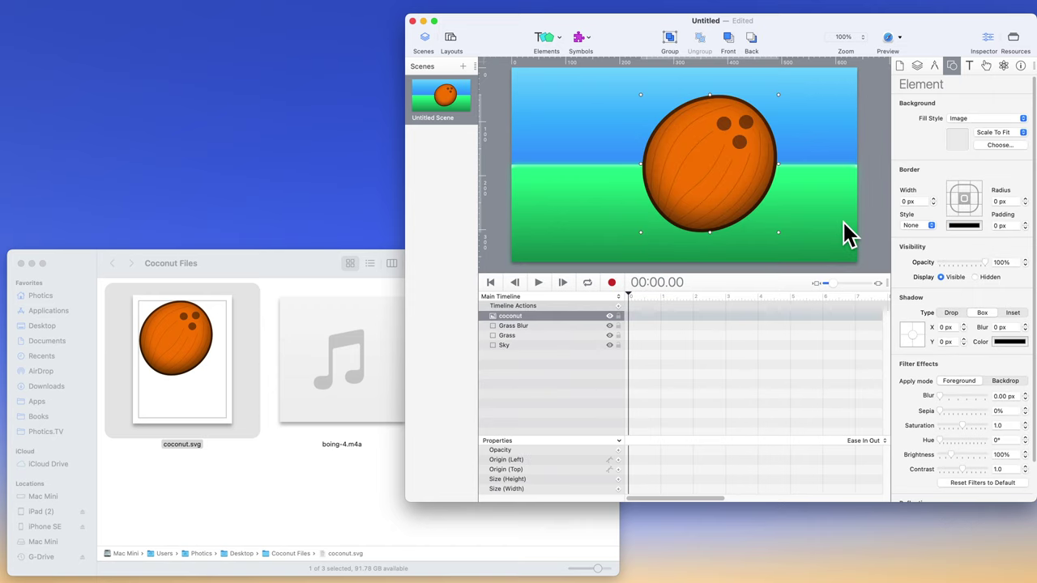
pyautogui.press('ctrl+super+f')
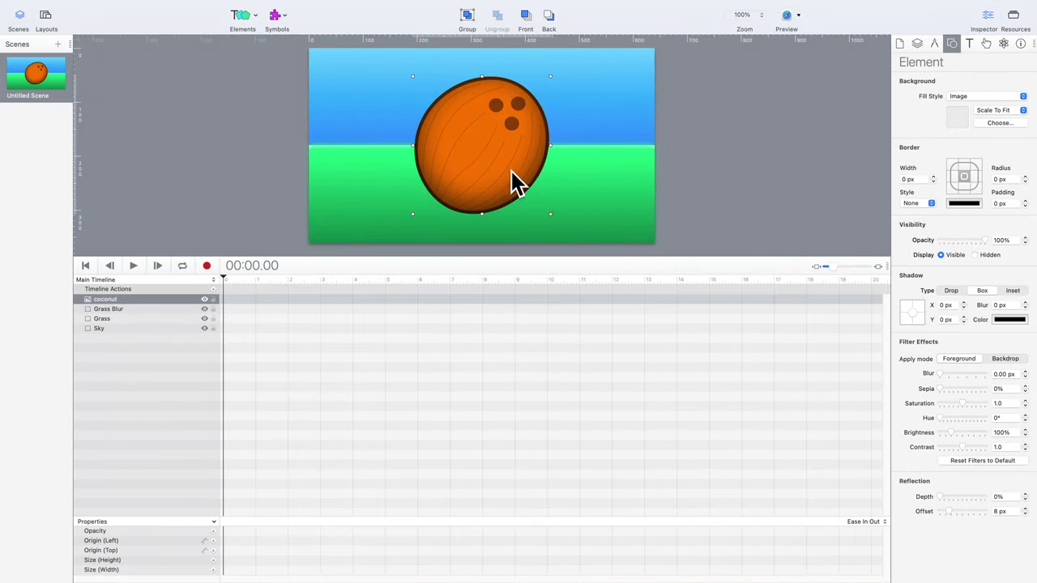
pyautogui.moveTo(550, 214); pyautogui.dragTo(496, 162)
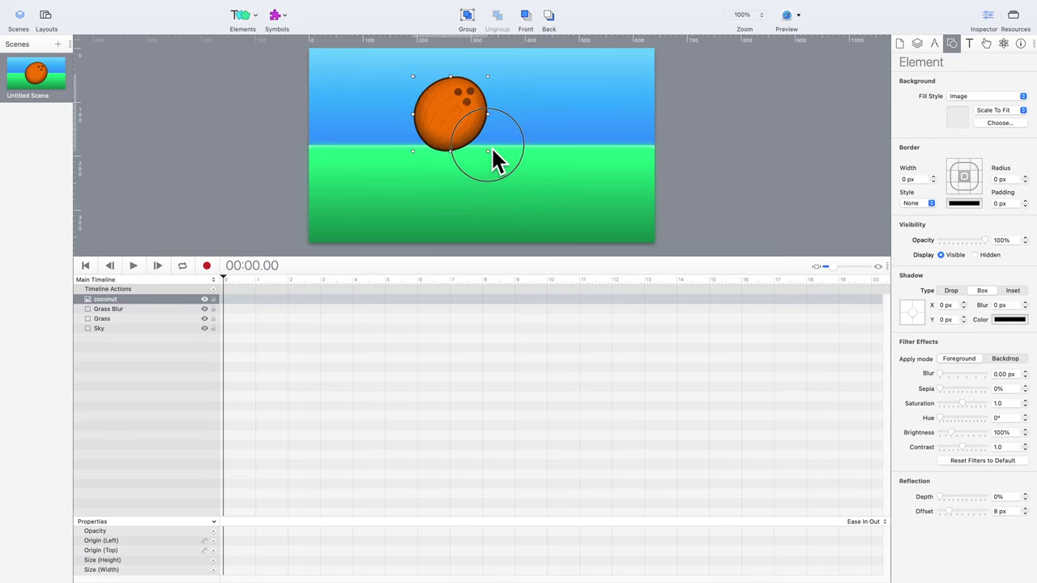
pyautogui.moveTo(452, 128); pyautogui.dragTo(483, 179)
# At 150% zoom, move the coconut up above the scene's top edge
pyautogui.click(767, 58)
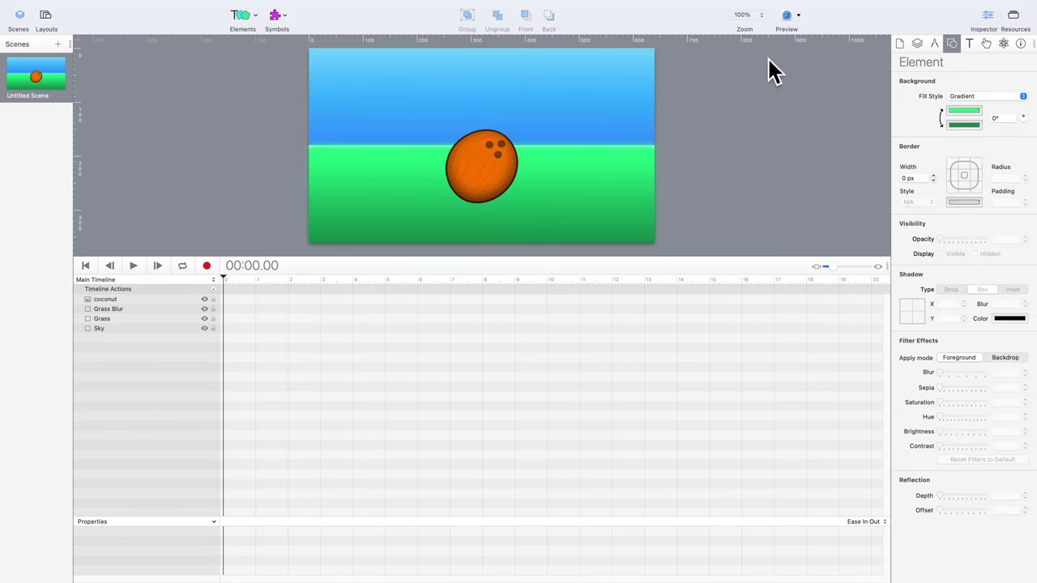
pyautogui.click(754, 20)
pyautogui.click(753, 44)
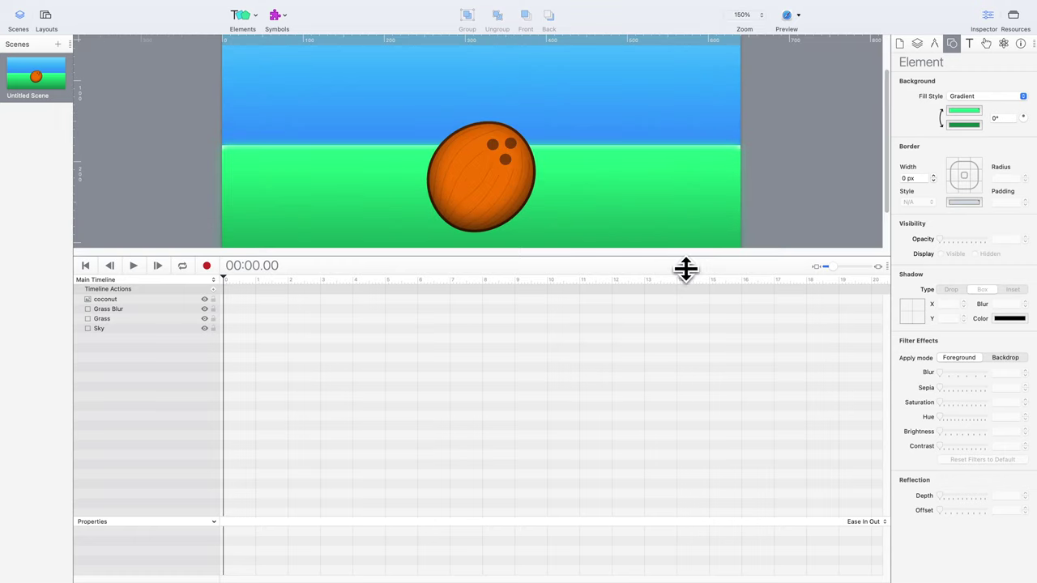
pyautogui.moveTo(686, 270); pyautogui.dragTo(678, 382)
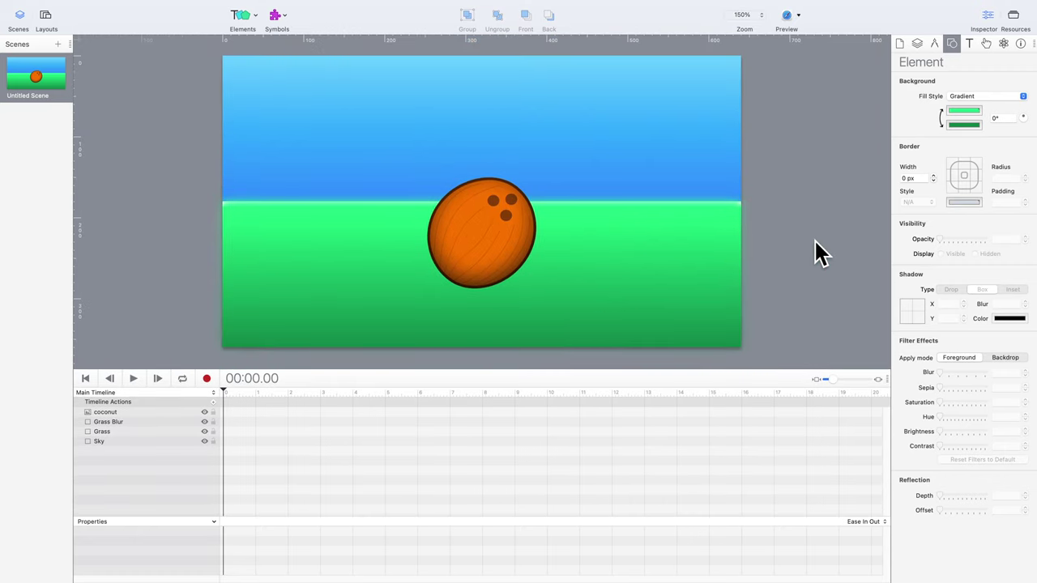
pyautogui.moveTo(512, 251); pyautogui.dragTo(511, 166)
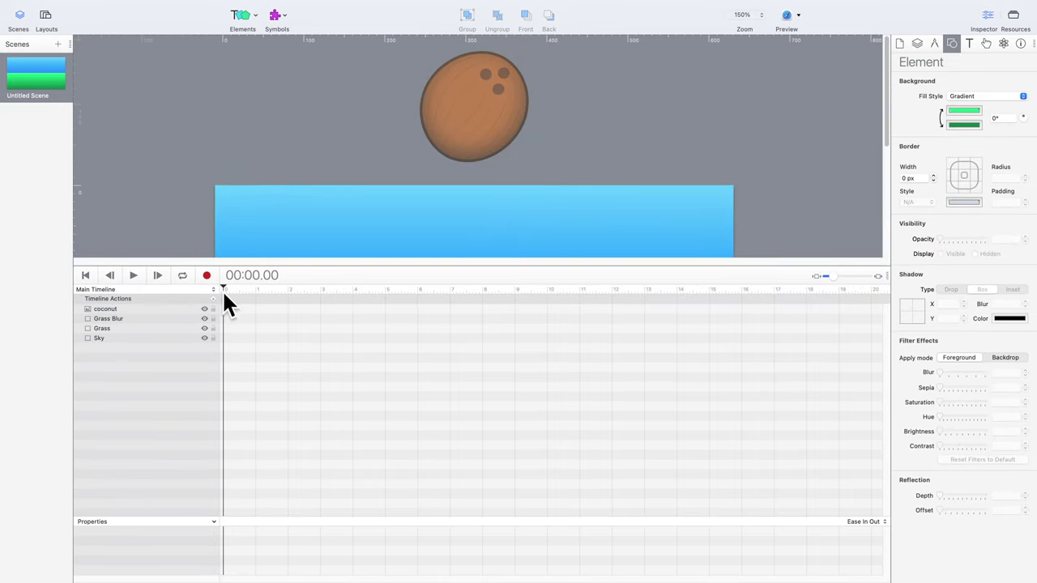
# Turn on animation recording and move the playhead to one second
pyautogui.click(209, 277)
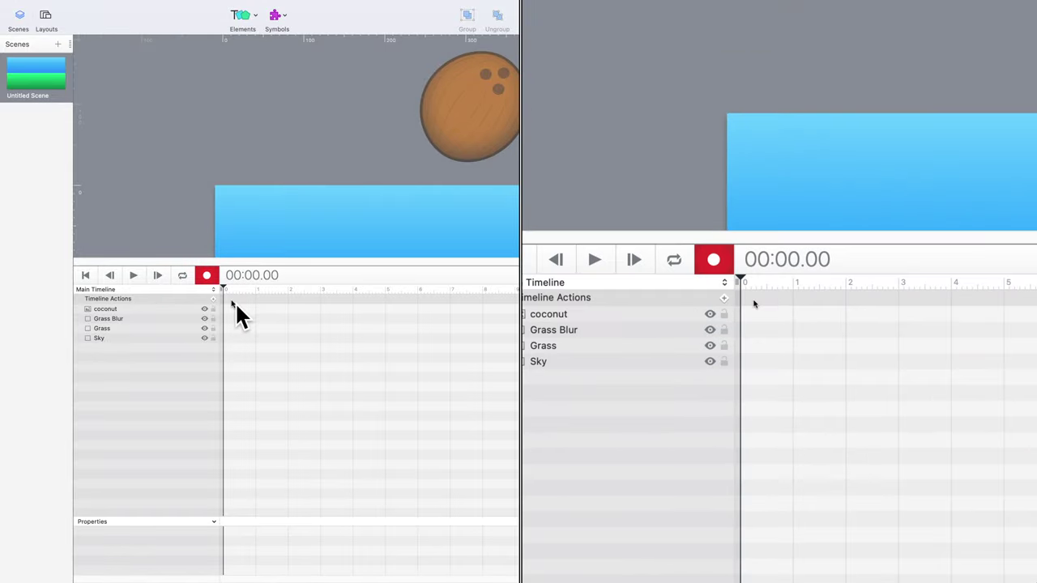
pyautogui.moveTo(229, 291); pyautogui.dragTo(258, 293)
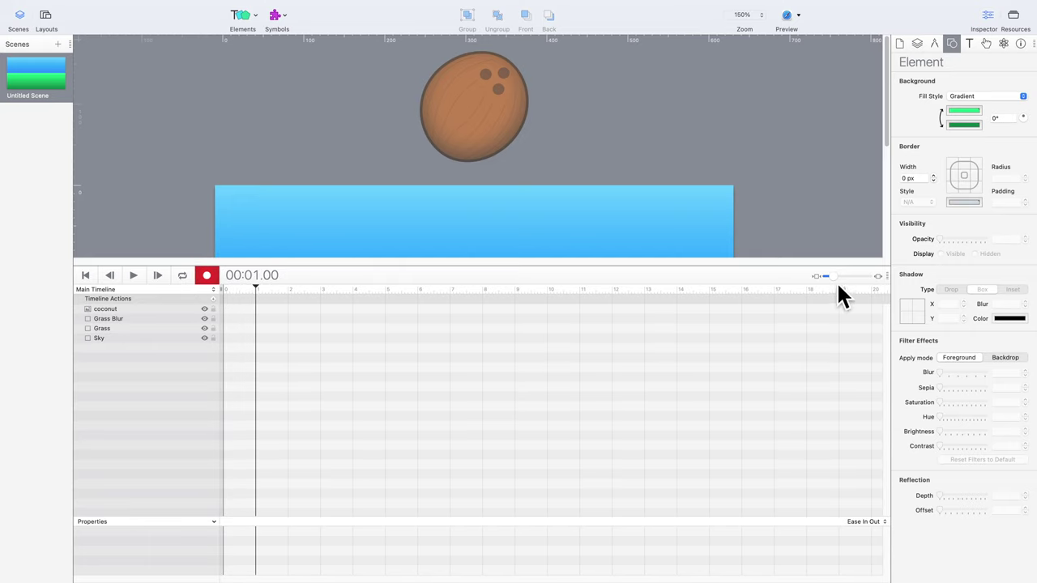
pyautogui.moveTo(835, 278); pyautogui.dragTo(897, 279)
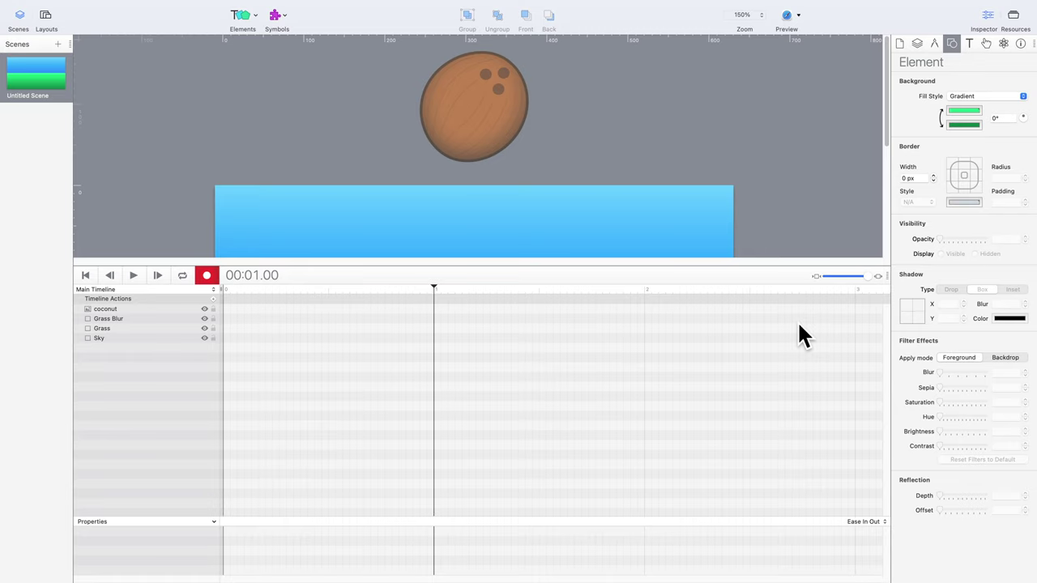
pyautogui.click(758, 16)
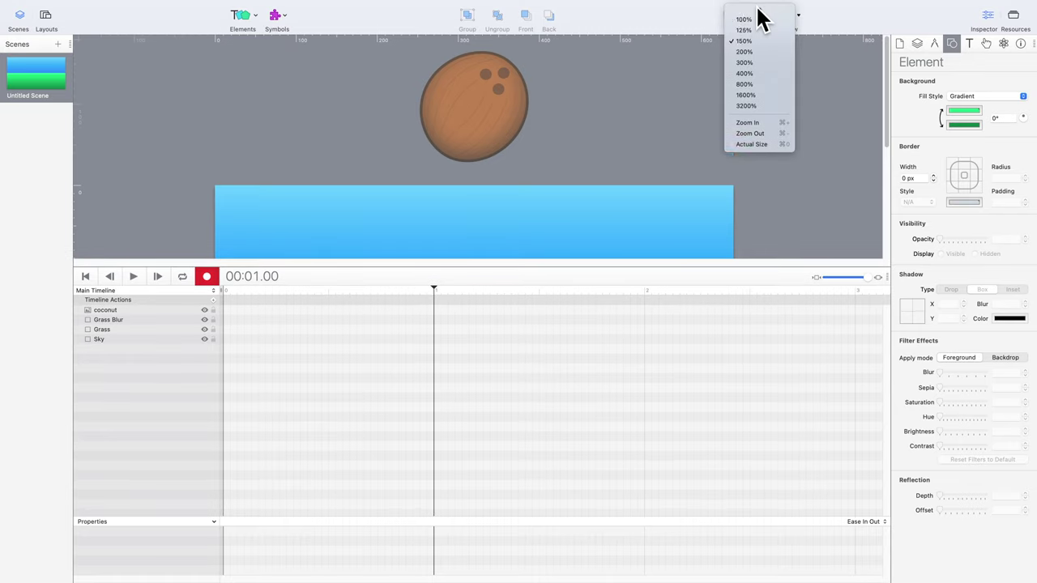
# At 100% zoom, drag the coconut onto the grass at 1 s to keyframe its fall
pyautogui.click(757, 60)
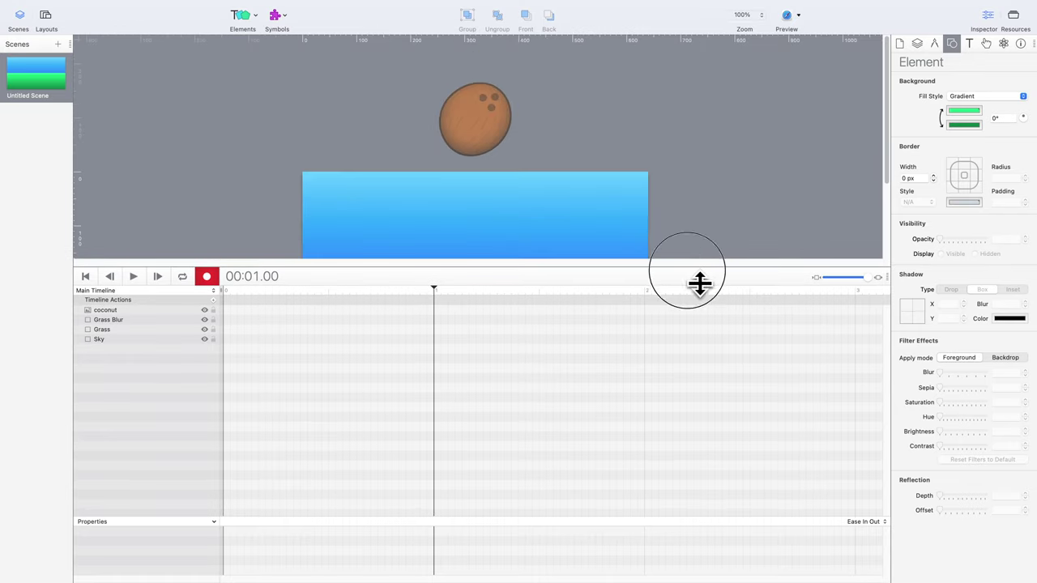
pyautogui.moveTo(700, 282); pyautogui.dragTo(685, 370)
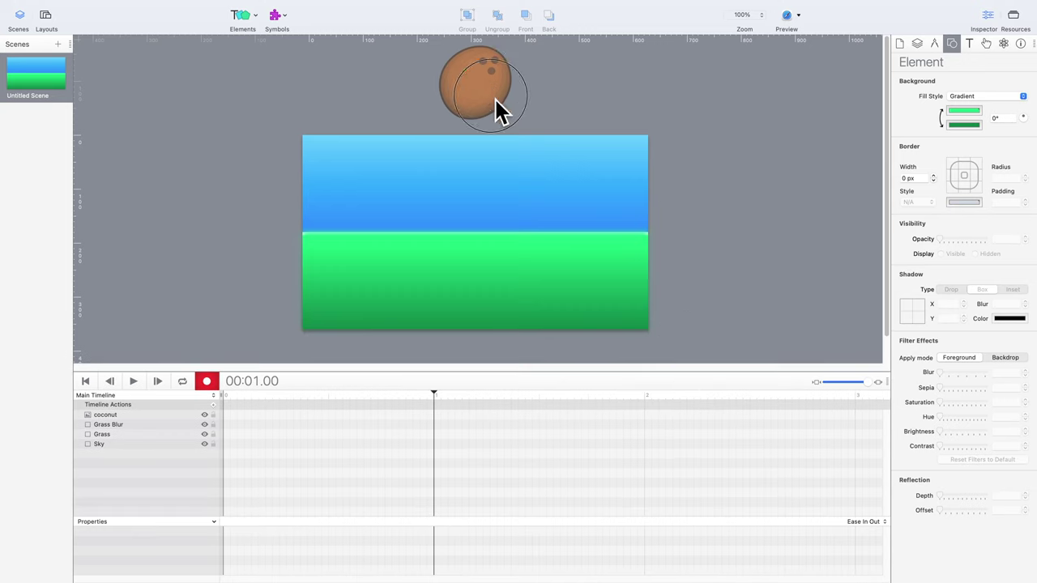
pyautogui.moveTo(496, 100); pyautogui.dragTo(483, 255)
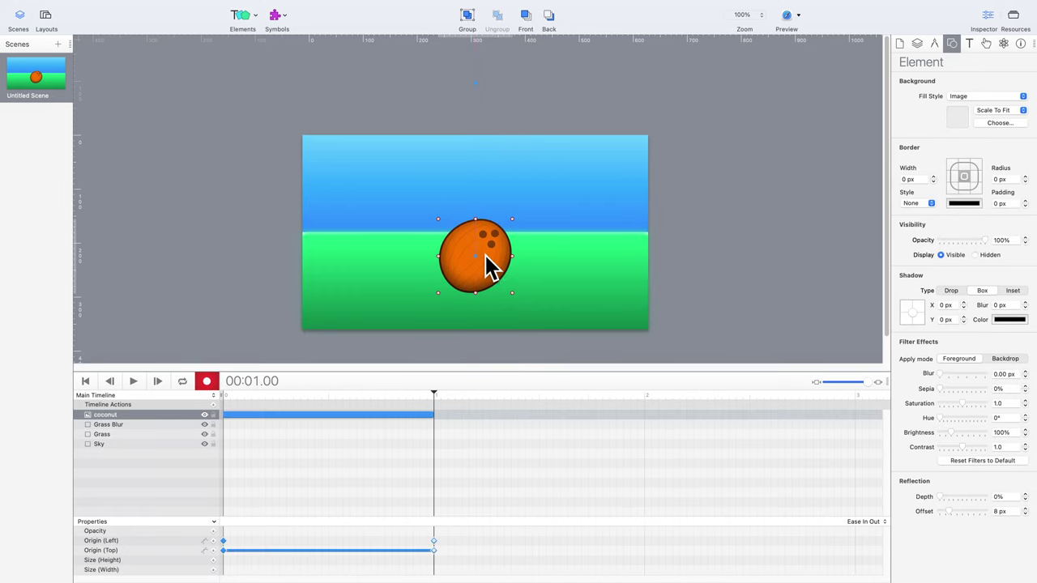
pyautogui.click(757, 294)
pyautogui.click(153, 417)
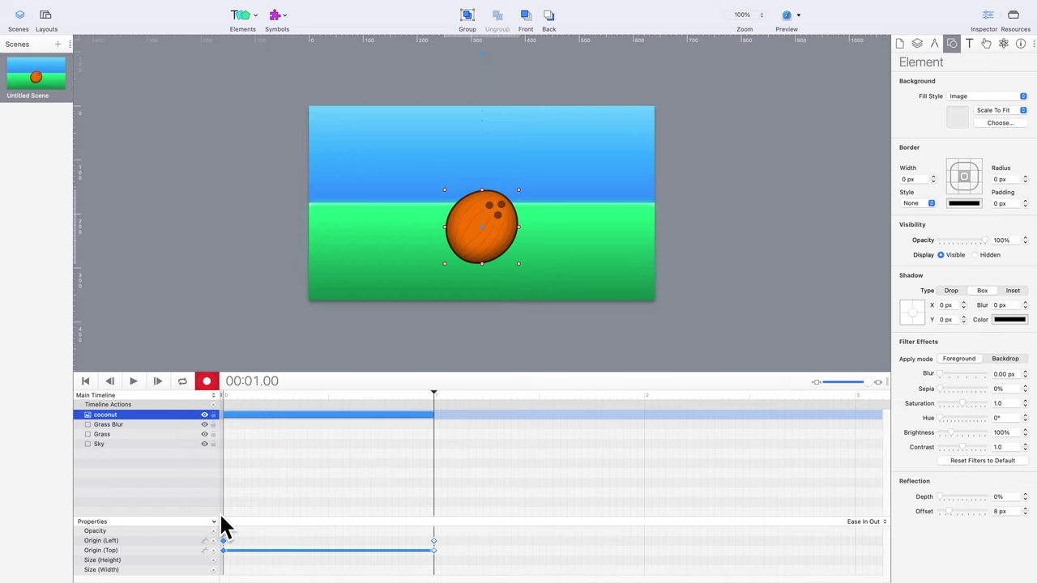
pyautogui.click(226, 544)
pyautogui.click(441, 557)
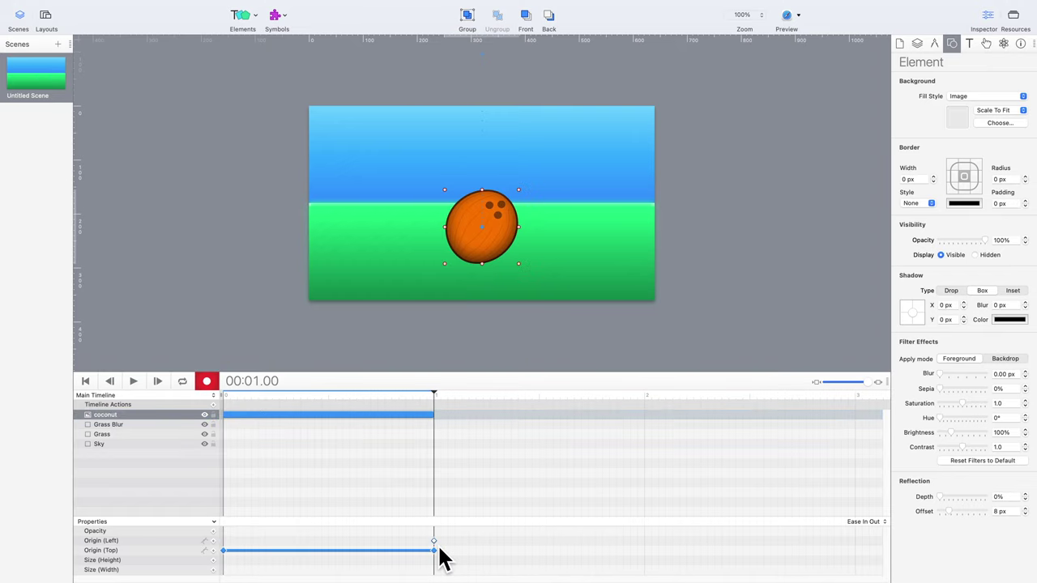
pyautogui.click(735, 288)
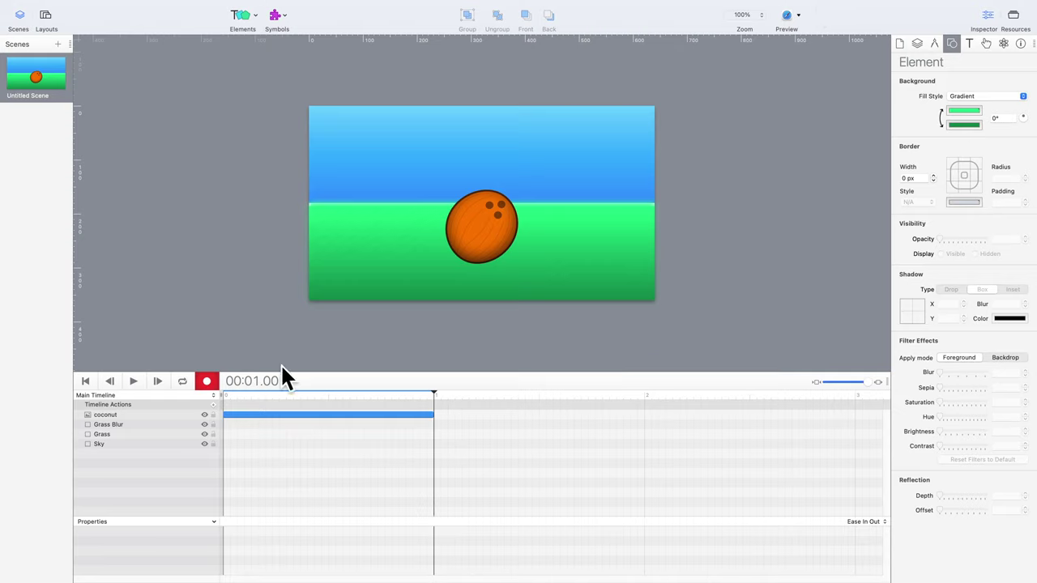
# Stop recording, rewind, and play back the coconut drop animation
pyautogui.click(213, 382)
pyautogui.click(110, 381)
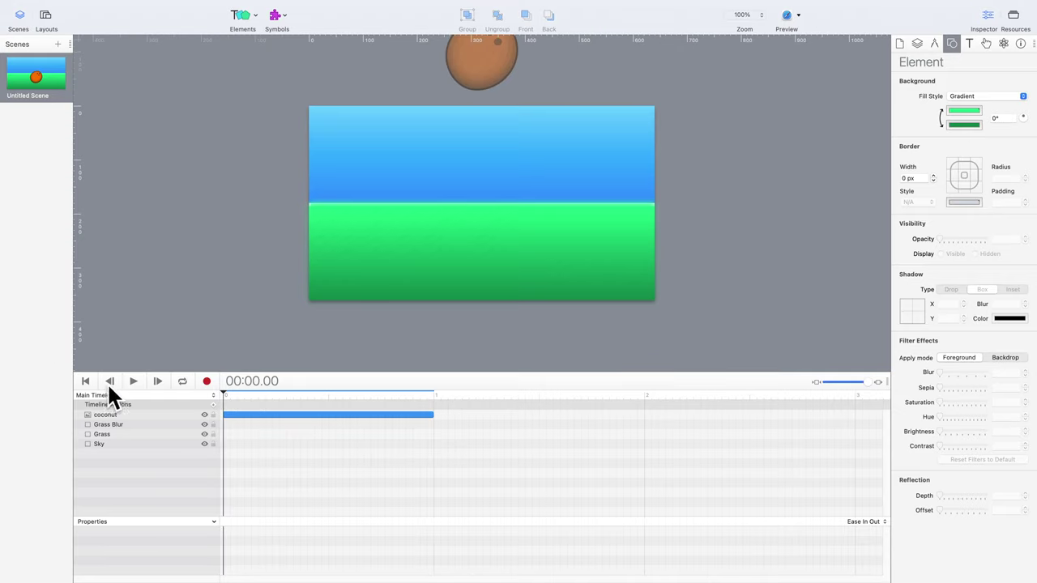
pyautogui.click(134, 382)
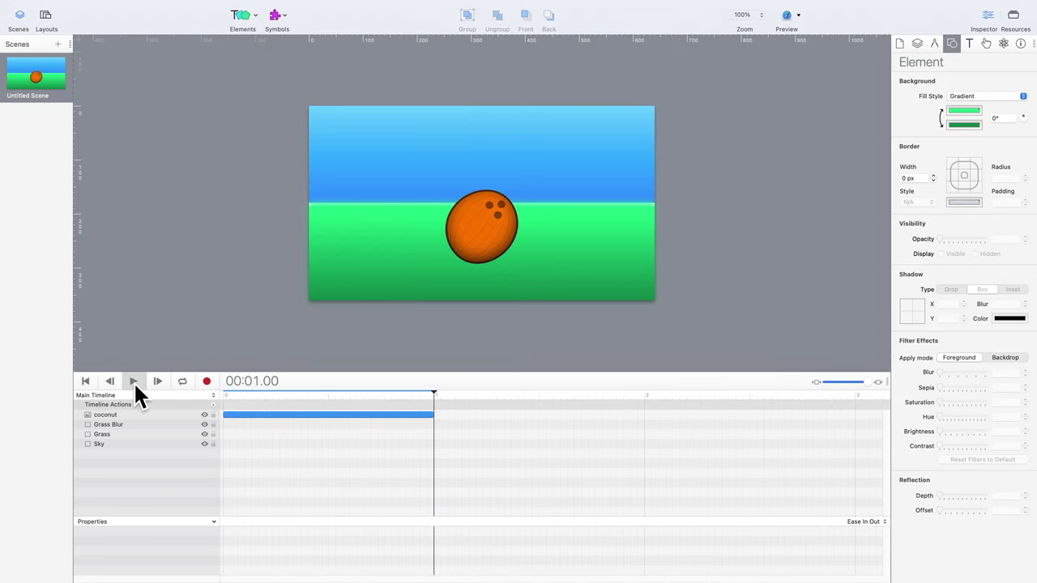
pyautogui.click(134, 382)
pyautogui.click(134, 382)
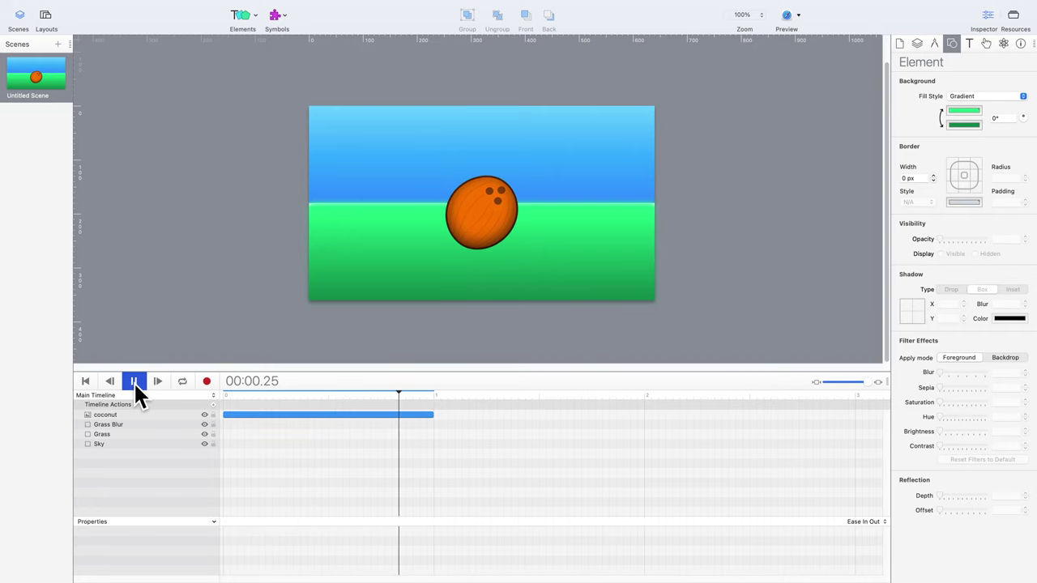
pyautogui.moveTo(594, 476); pyautogui.dragTo(220, 397)
pyautogui.click(866, 522)
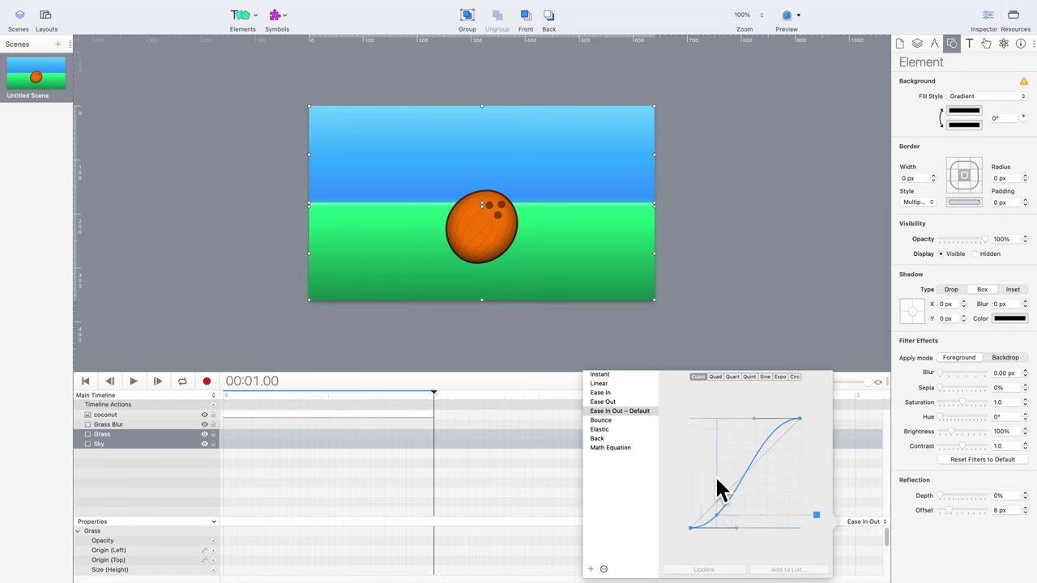
pyautogui.click(610, 422)
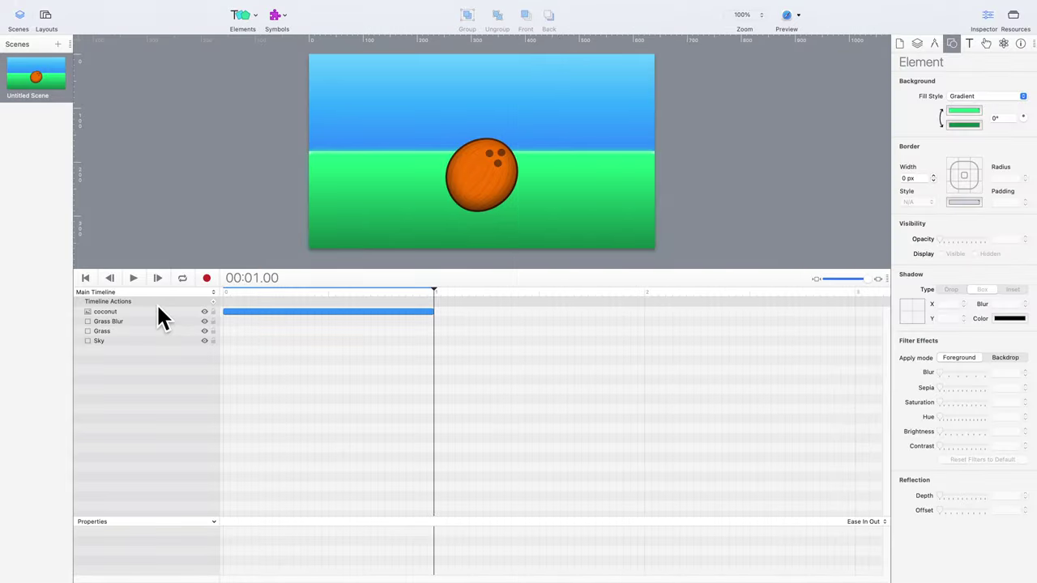
# Add a timeline action at 00:00.11 and set it to Play Sound
pyautogui.click(214, 302)
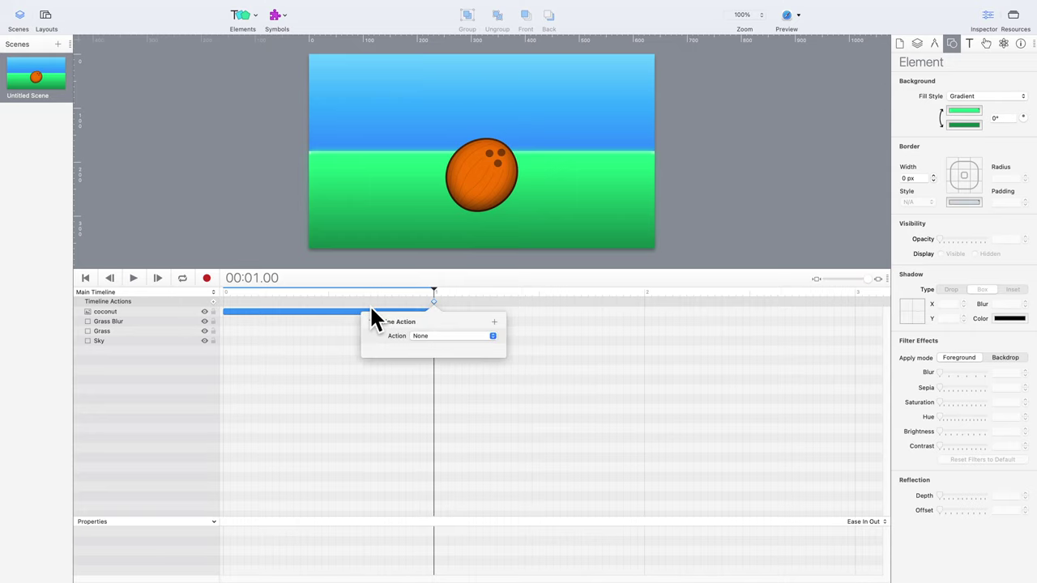
pyautogui.moveTo(435, 306); pyautogui.dragTo(303, 308)
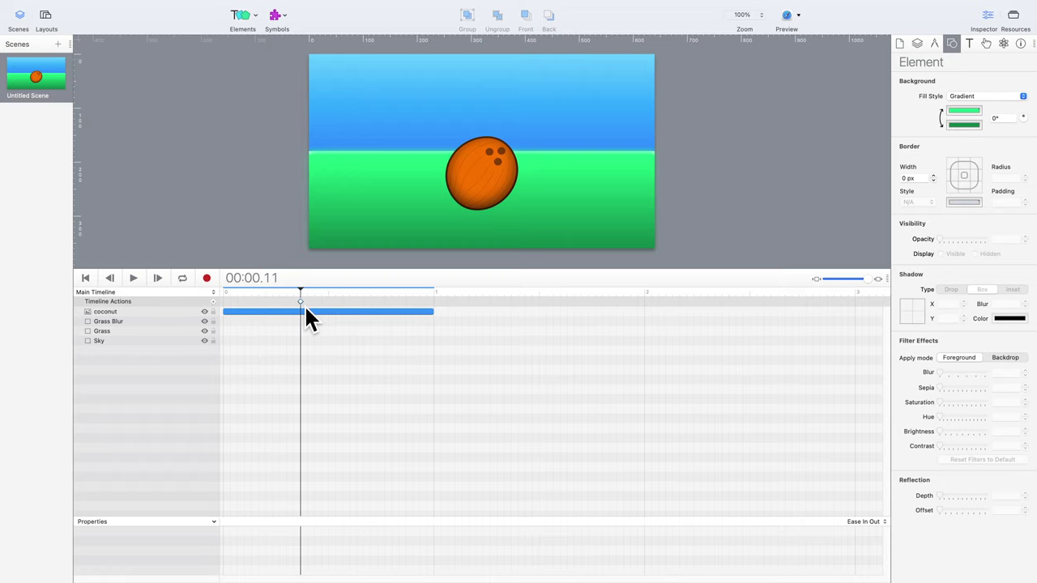
pyautogui.click(304, 304)
pyautogui.click(315, 338)
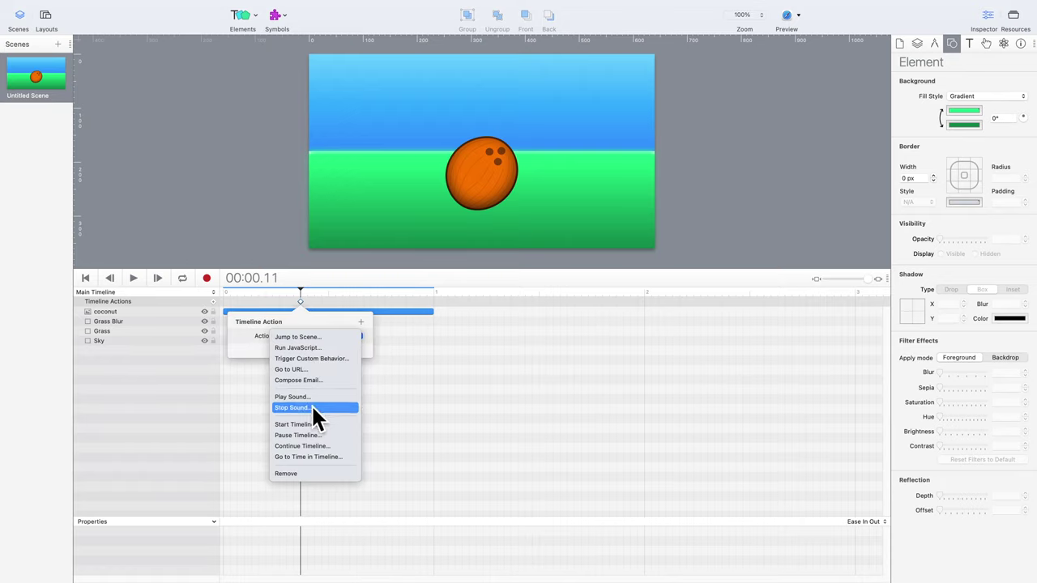
pyautogui.click(312, 397)
# Import boing-4.m4a as the sound for that timeline action
pyautogui.click(315, 352)
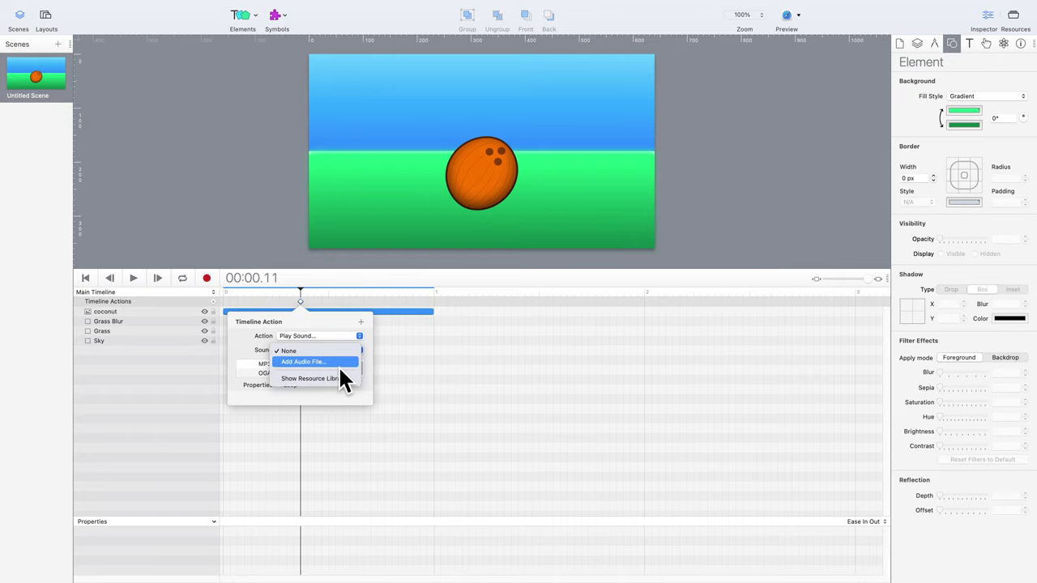
pyautogui.click(340, 365)
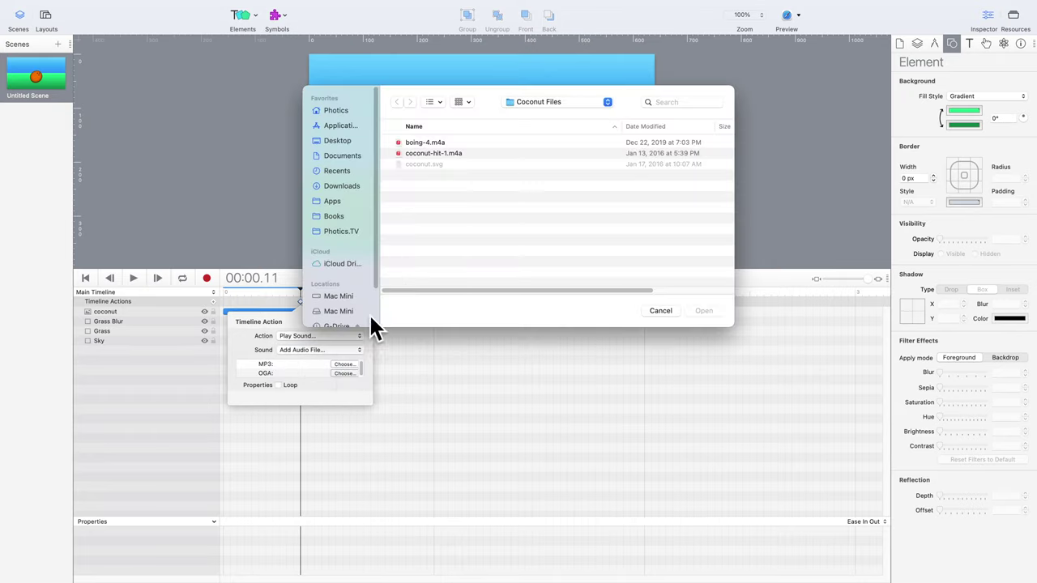
pyautogui.click(420, 146)
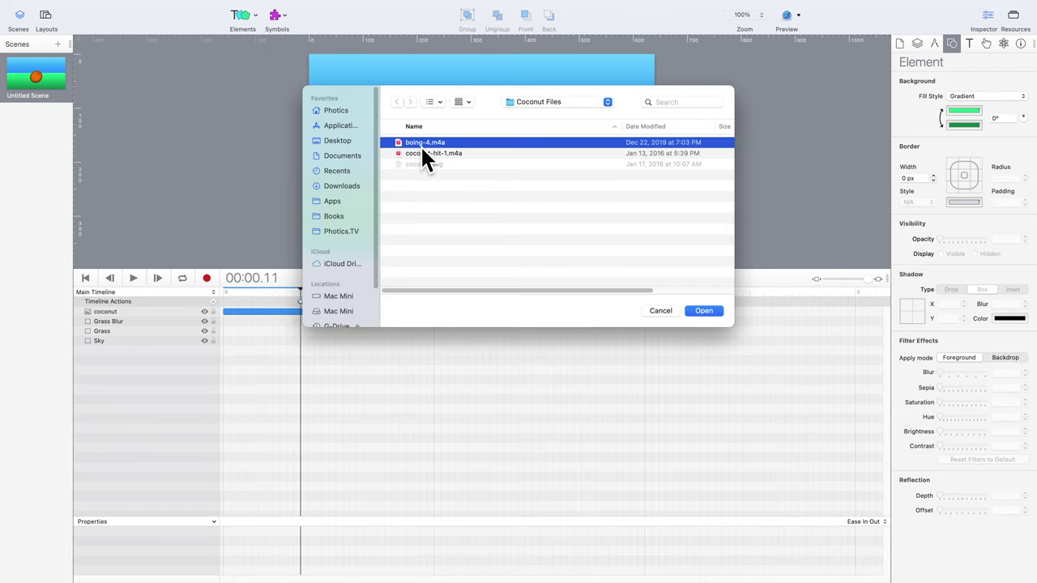
pyautogui.click(697, 315)
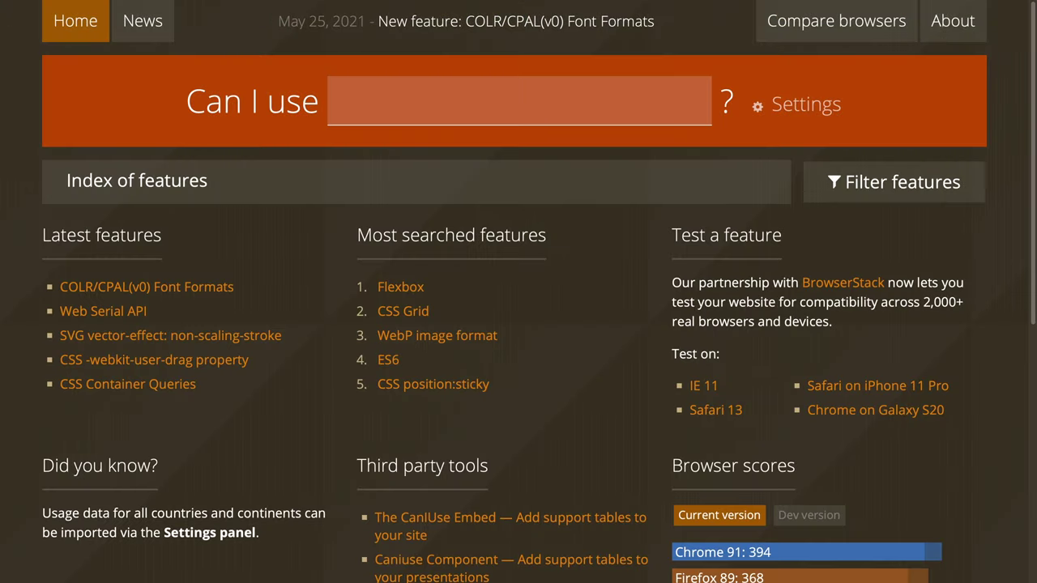
# Search Can I use for mp3 and scroll down to the support table's notes
pyautogui.write('mp3')
pyautogui.click(1030, 231)
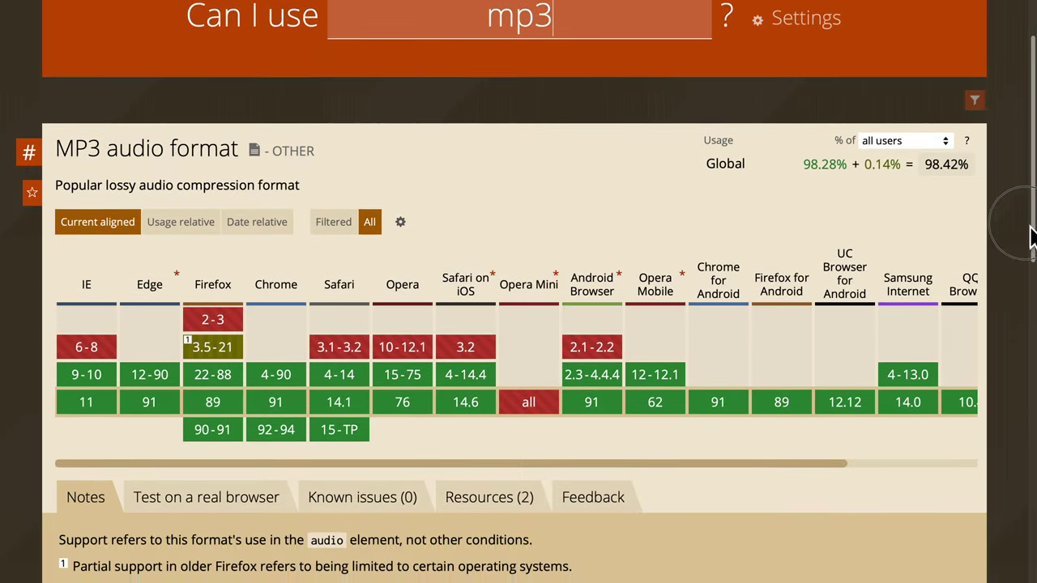
pyautogui.moveTo(1030, 230); pyautogui.dragTo(1026, 356)
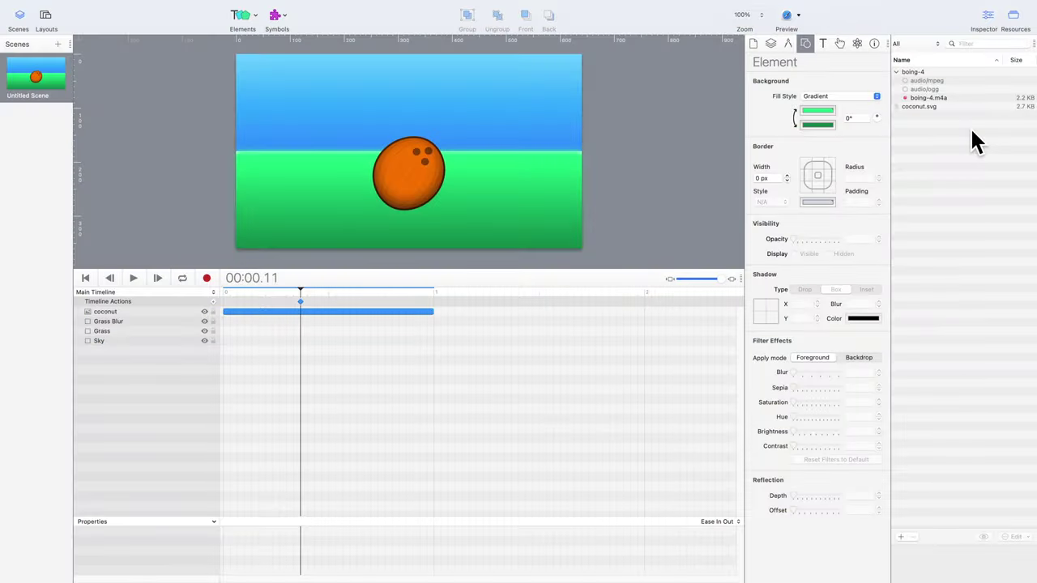
# Inspect the boing-4.m4a, audio/ogg and audio/mpeg entries of the boing-4 resource
pyautogui.click(968, 100)
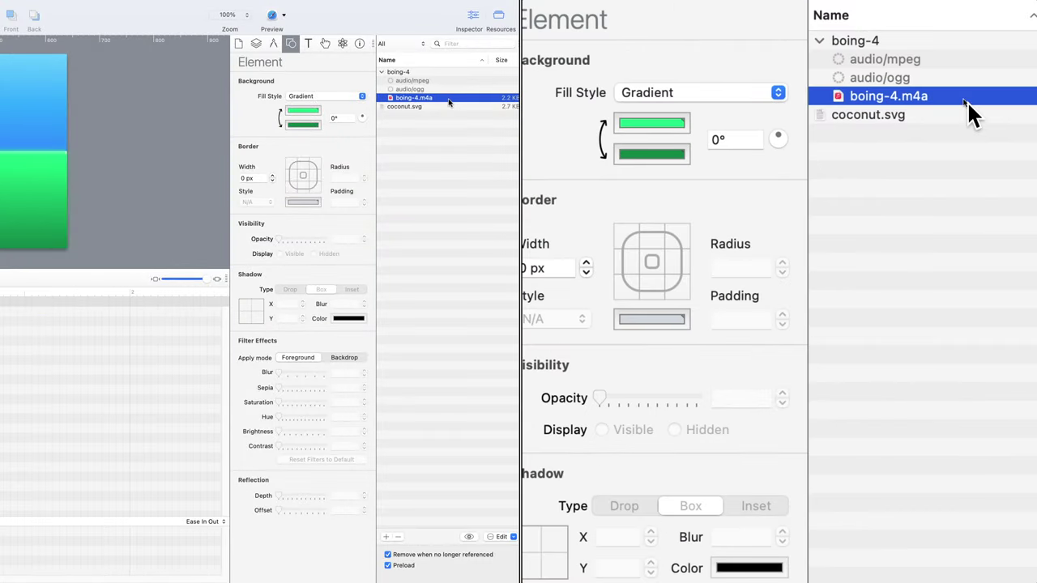
pyautogui.click(449, 89)
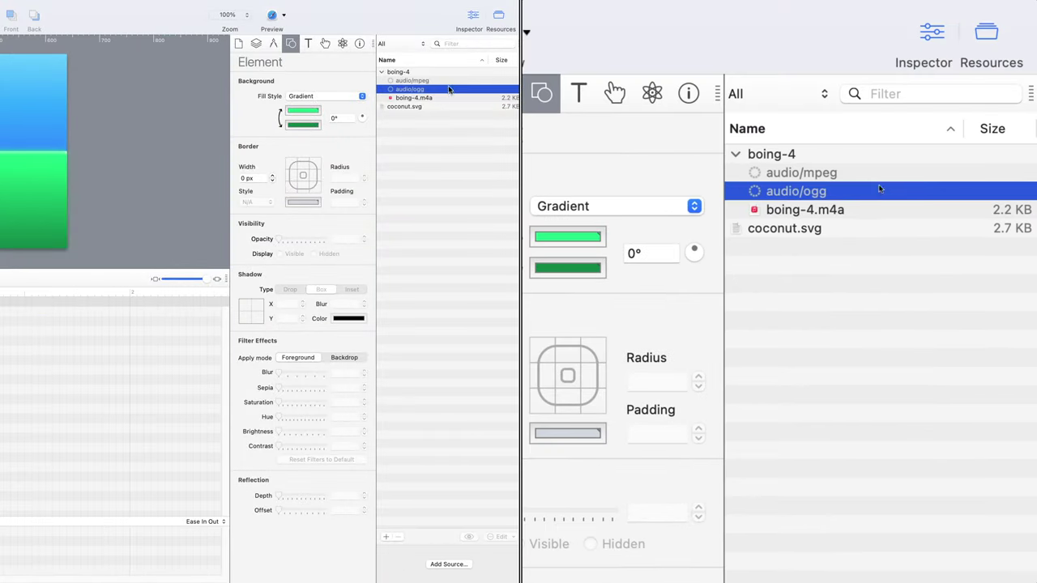
pyautogui.click(449, 81)
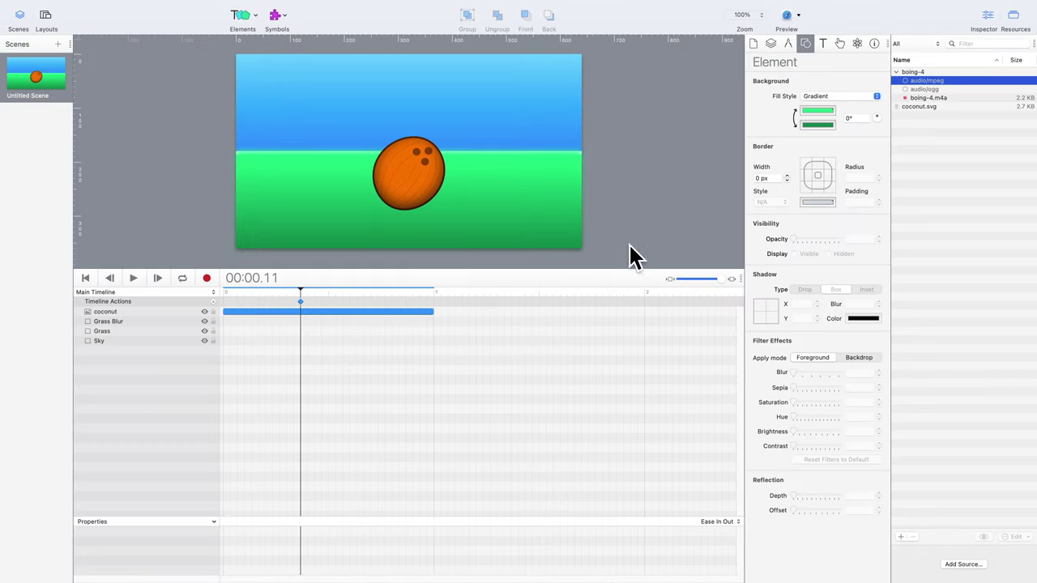
# Confirm the 00:00.11 timeline action still plays boing-4
pyautogui.doubleClick(301, 304)
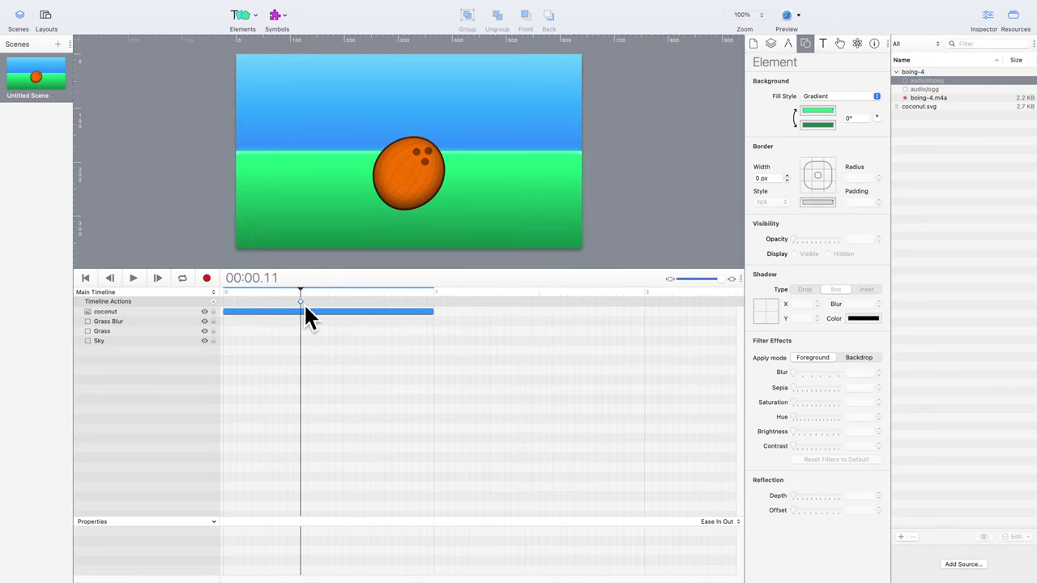
pyautogui.click(314, 351)
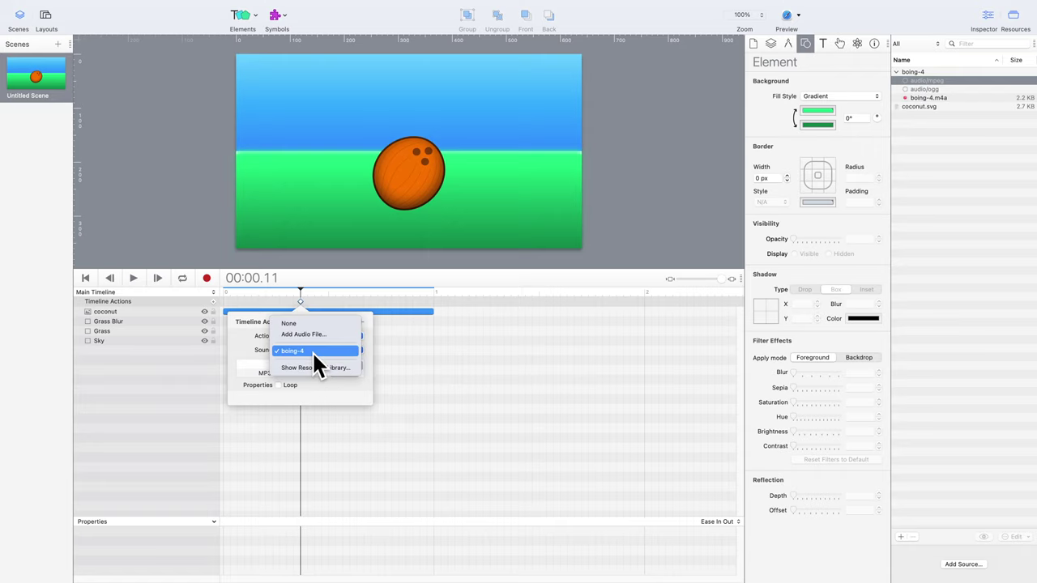
pyautogui.click(312, 351)
pyautogui.click(657, 203)
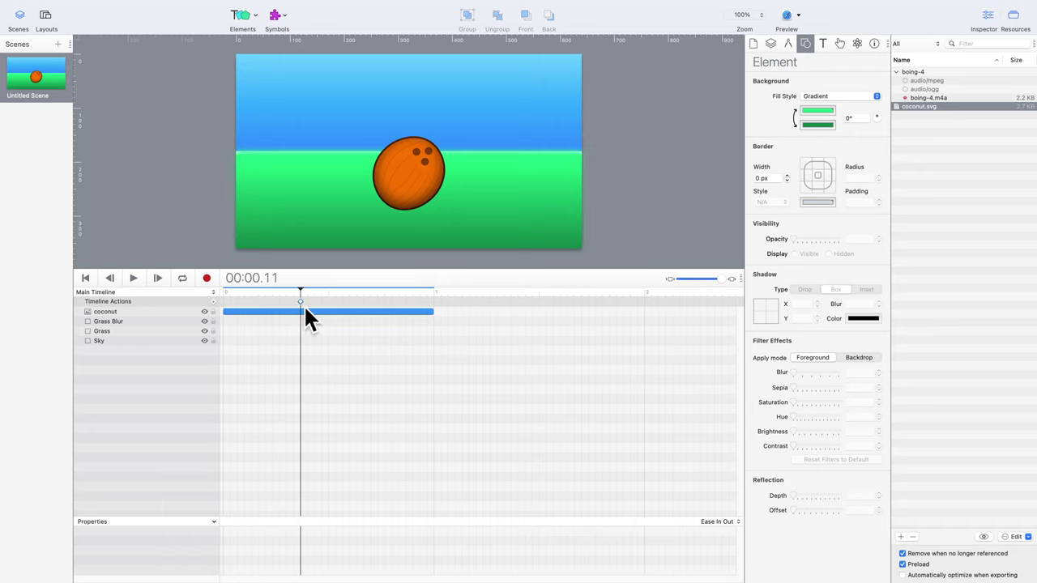
# Place further timeline action markers at 00:00.22 and 00:01.00
pyautogui.moveTo(364, 301); pyautogui.dragTo(377, 300)
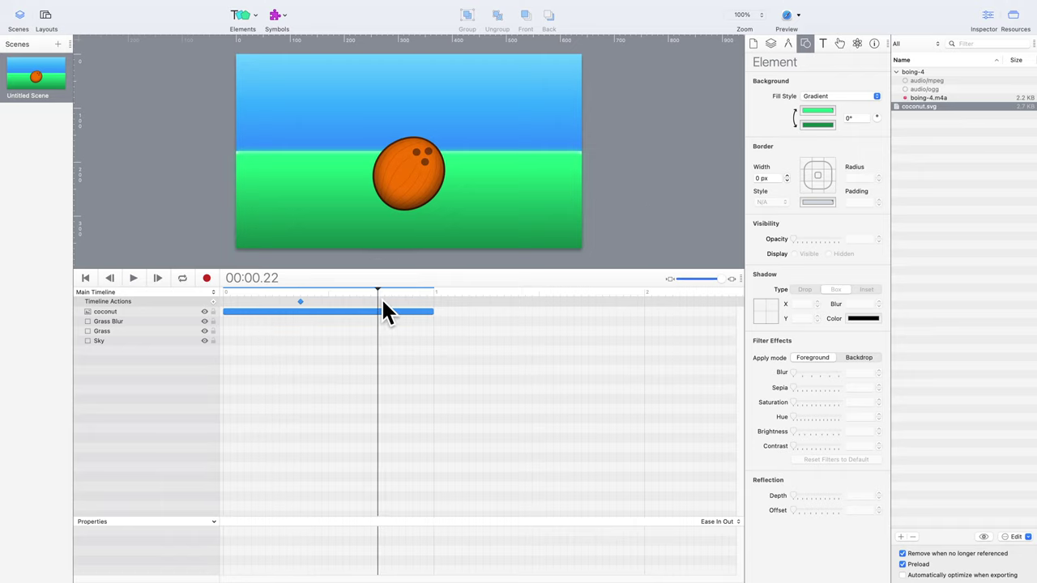
pyautogui.click(437, 305)
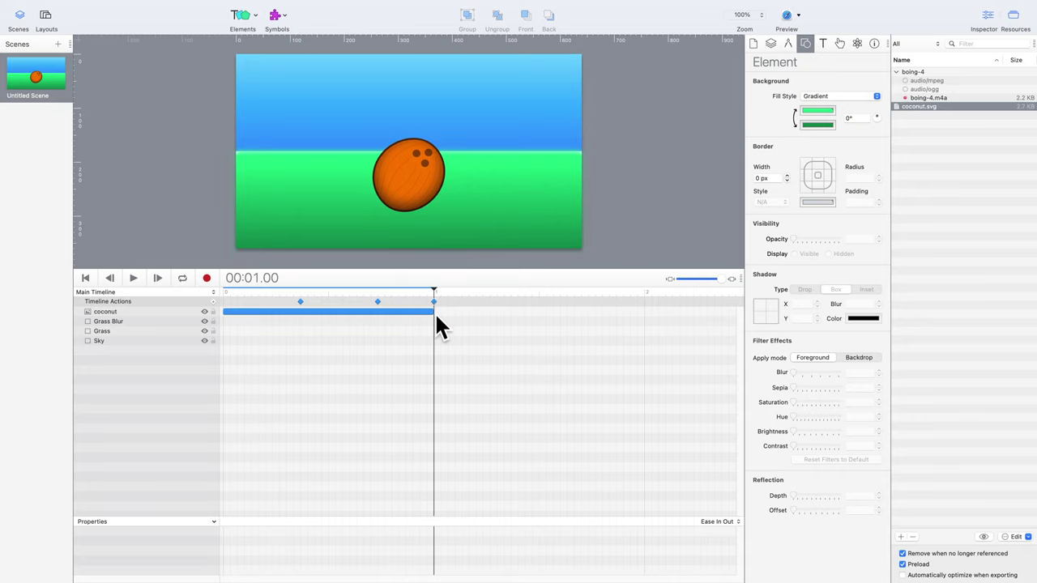
pyautogui.click(403, 324)
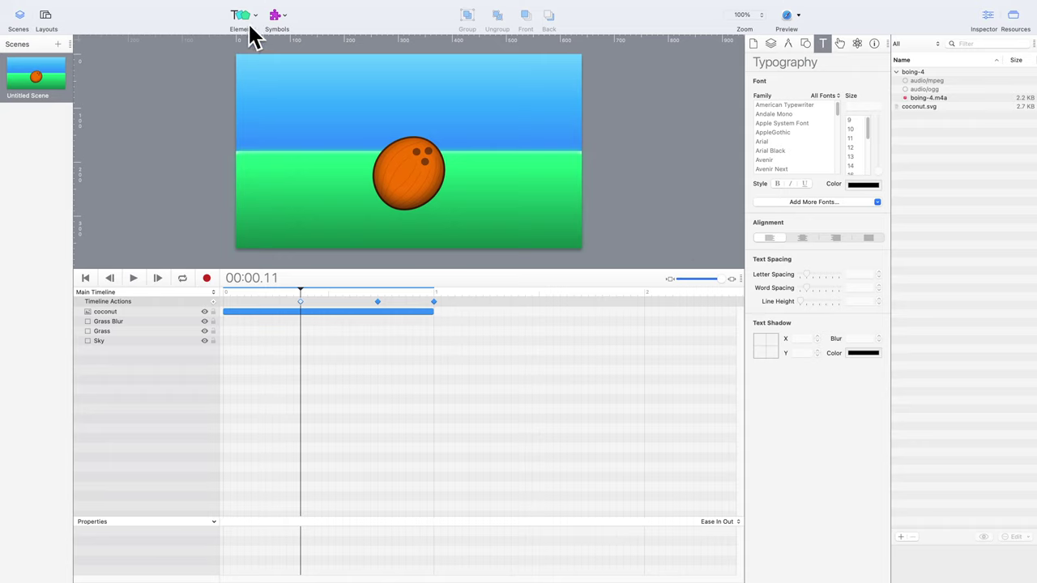
# Insert a Button and move it to the lower right of the scene
pyautogui.click(251, 28)
pyautogui.click(270, 51)
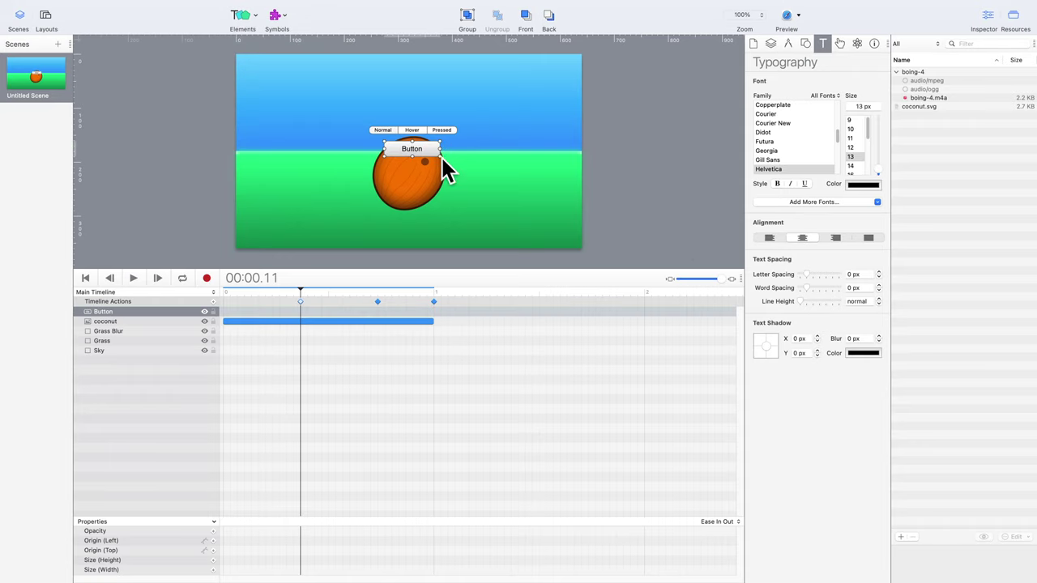
pyautogui.moveTo(444, 160); pyautogui.dragTo(562, 240)
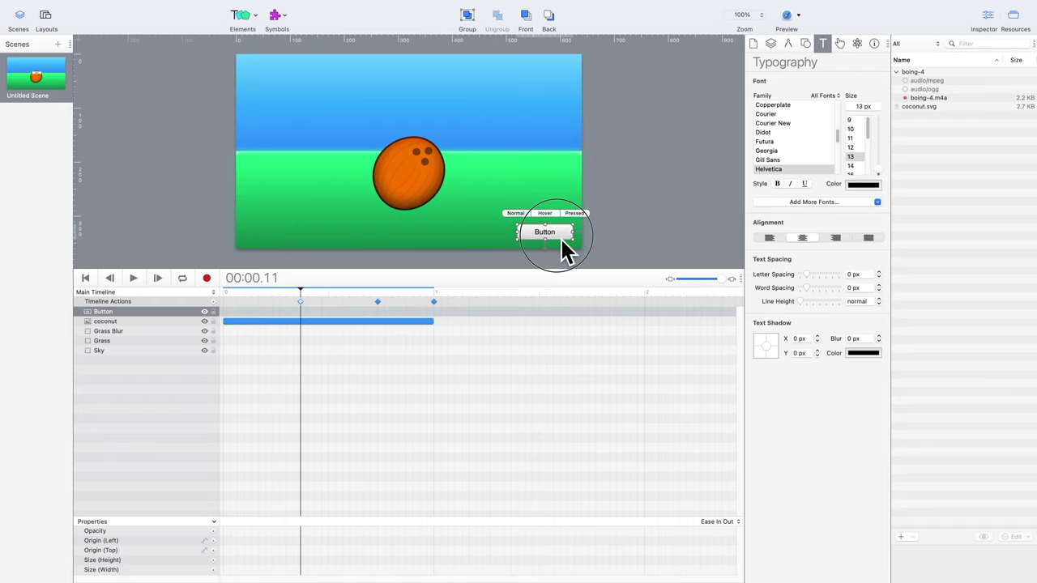
# Add an On Mouse Click action to the Button that plays boing-4
pyautogui.click(840, 44)
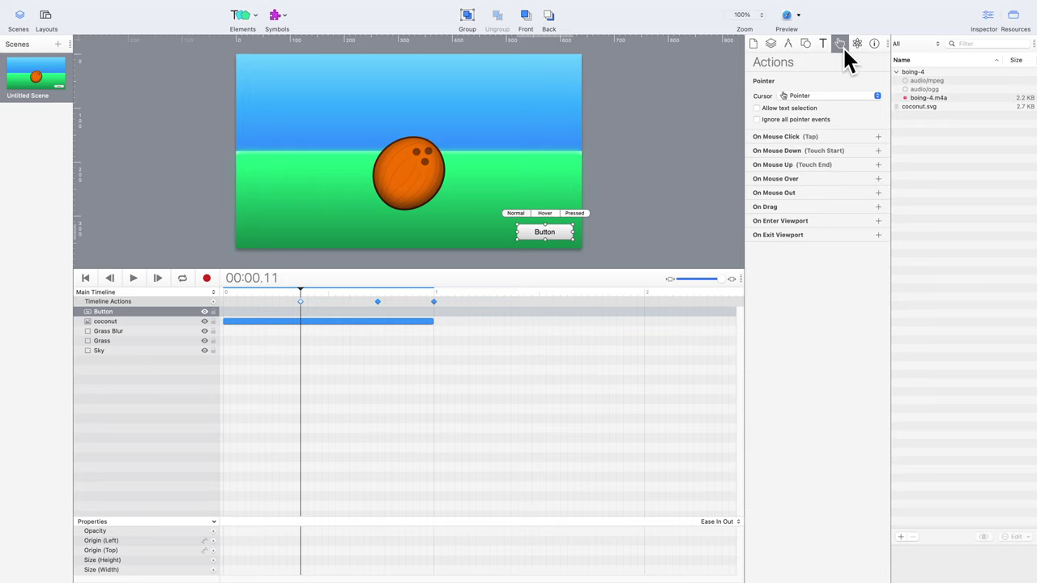
pyautogui.click(878, 136)
pyautogui.click(877, 151)
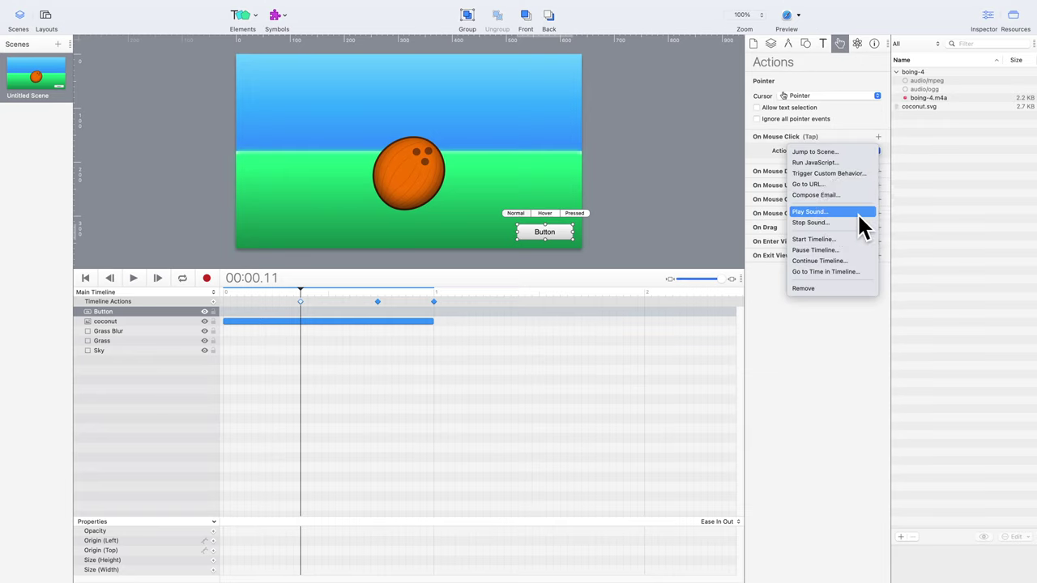
pyautogui.click(858, 213)
pyautogui.click(840, 166)
pyautogui.click(837, 193)
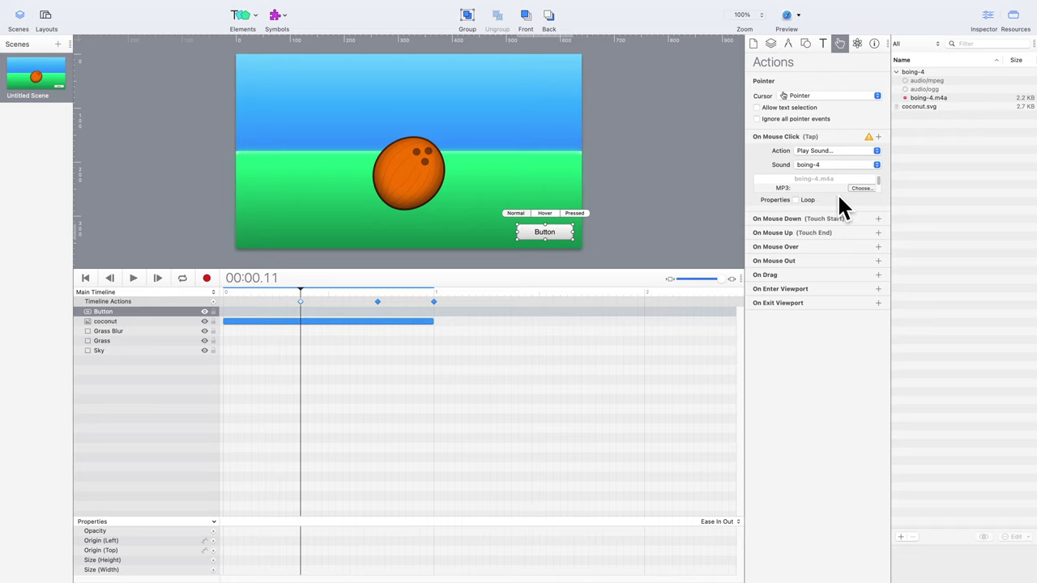
# Import coconut-hit-1.m4a as a new sound resource
pyautogui.doubleClick(306, 304)
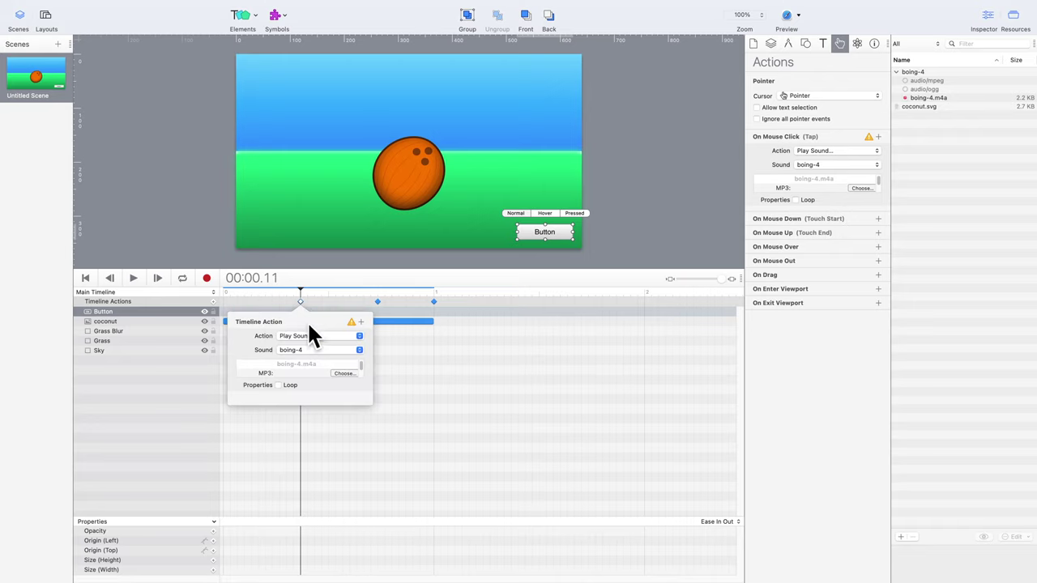
pyautogui.click(315, 349)
pyautogui.click(321, 335)
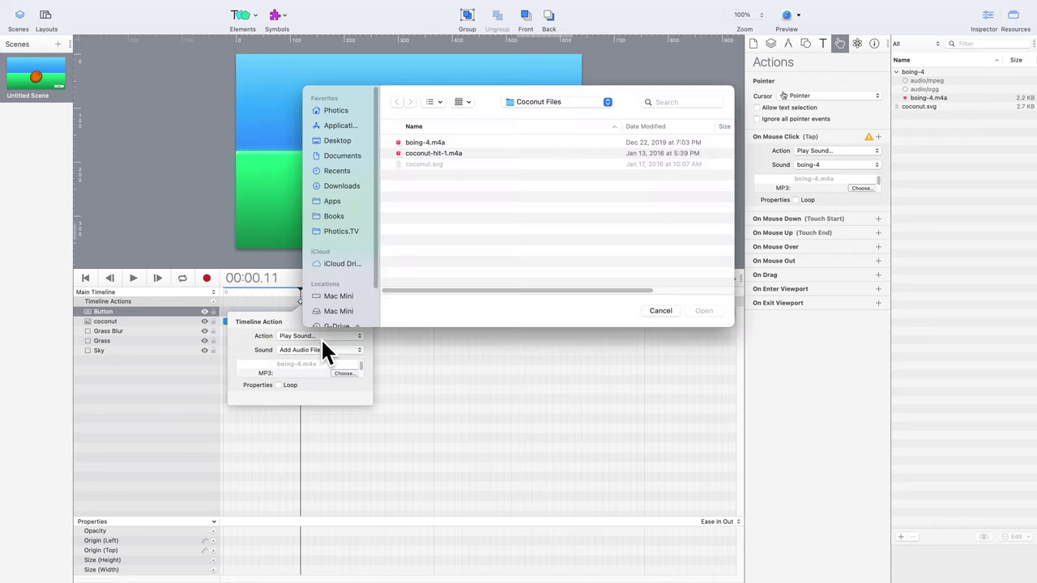
pyautogui.doubleClick(442, 157)
# Set the 00:00.22 and 00:01.00 timeline actions to play coconut-hit-1, then select the Button
pyautogui.doubleClick(378, 302)
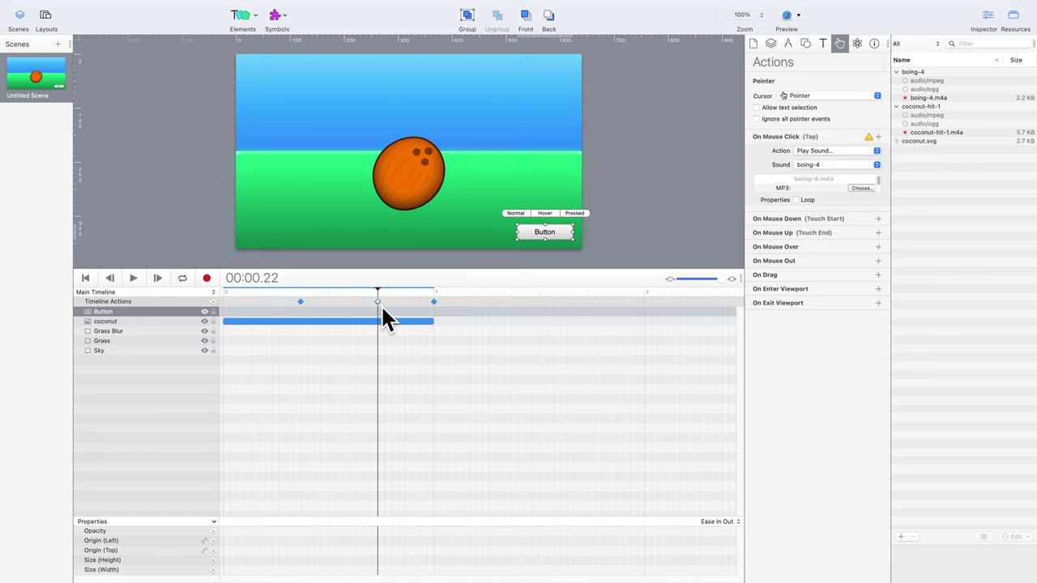
pyautogui.click(390, 349)
pyautogui.click(393, 360)
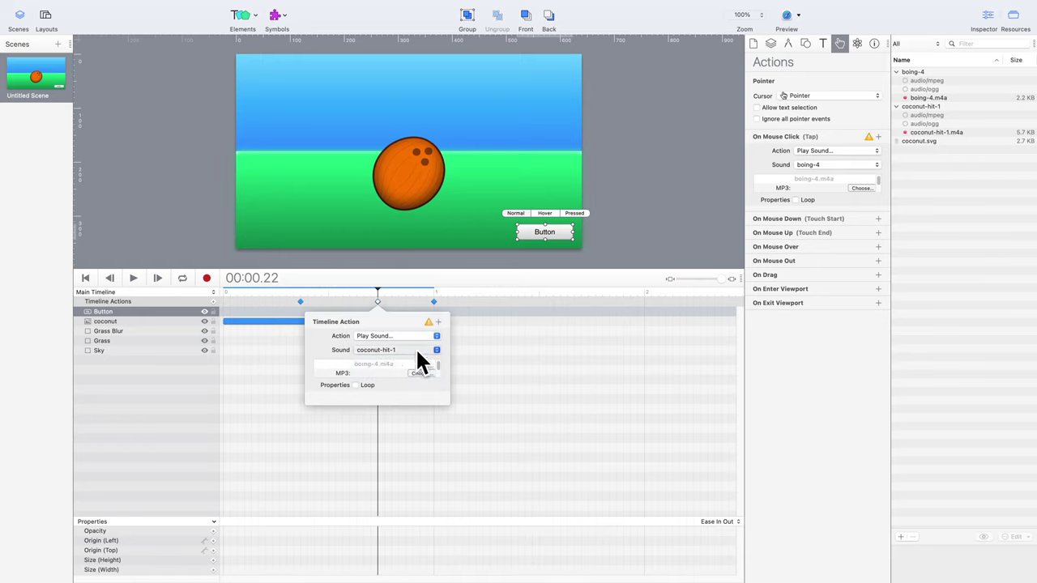
pyautogui.click(436, 303)
pyautogui.doubleClick(435, 303)
pyautogui.click(450, 350)
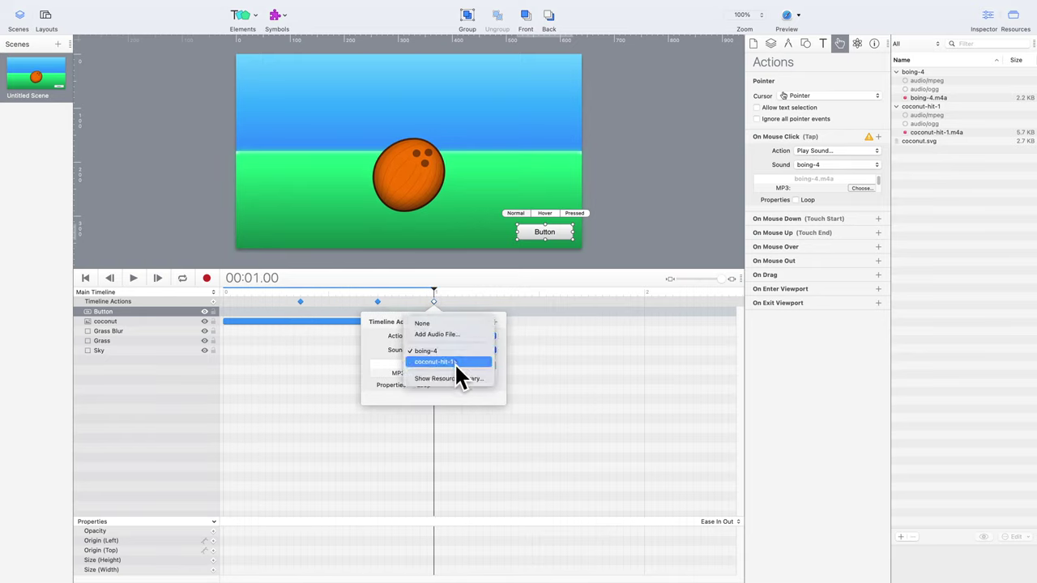
pyautogui.click(463, 362)
pyautogui.click(667, 232)
pyautogui.click(668, 232)
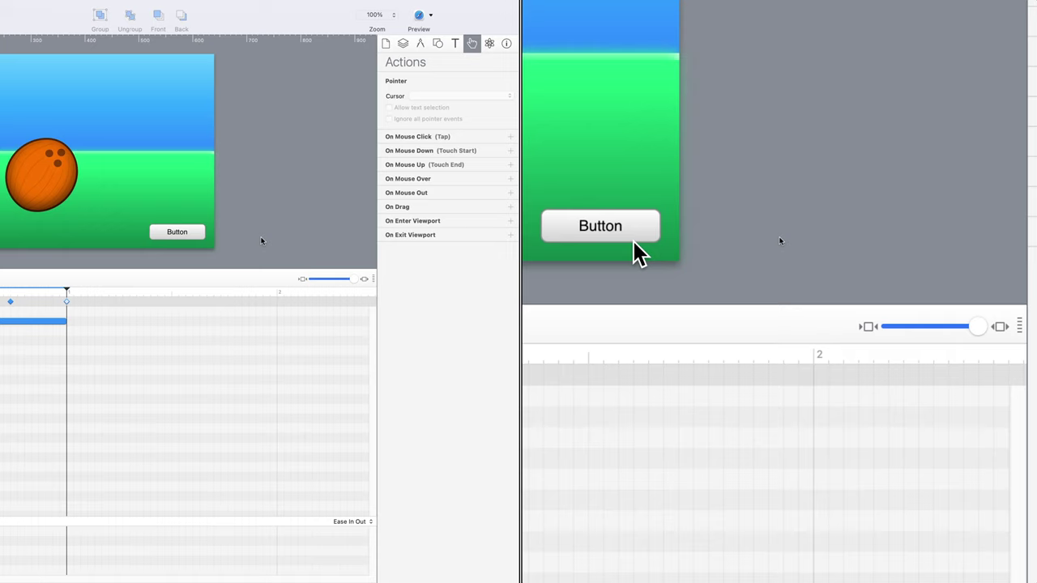
pyautogui.click(207, 236)
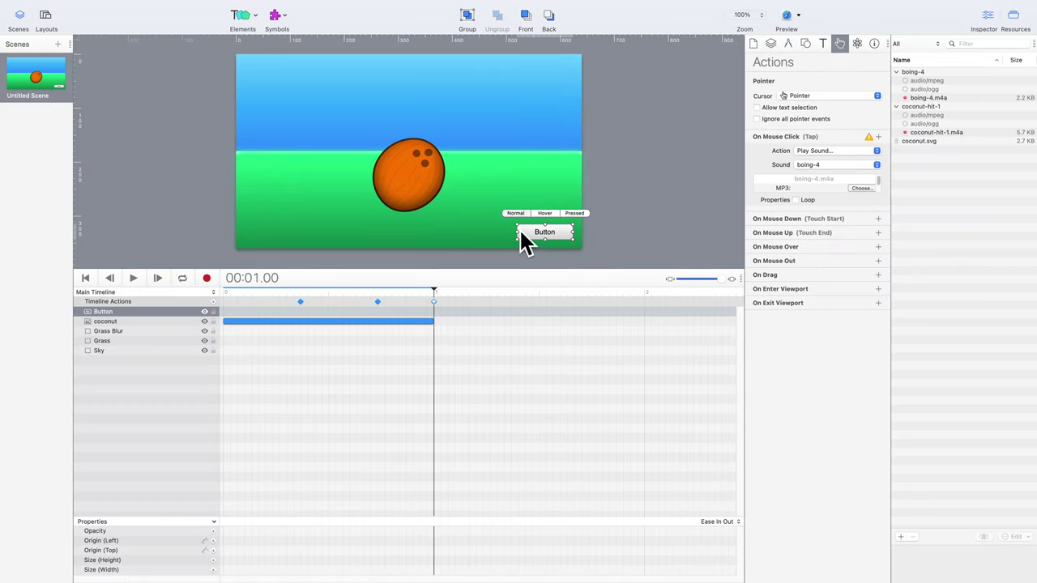
# Enlarge the Button and give it a solid Snow (white) fill colour
pyautogui.moveTo(517, 226); pyautogui.dragTo(488, 214)
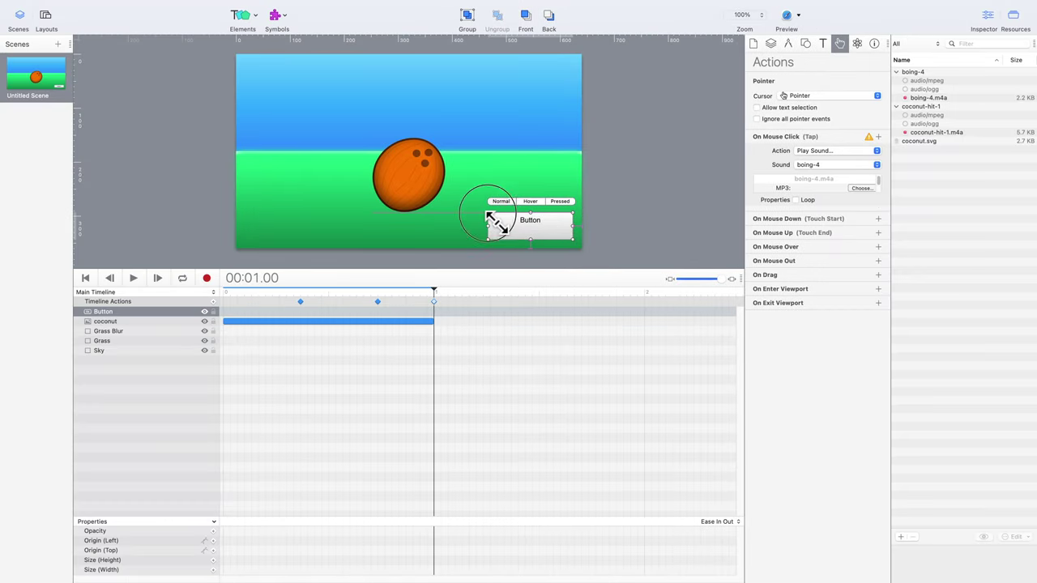
pyautogui.click(811, 45)
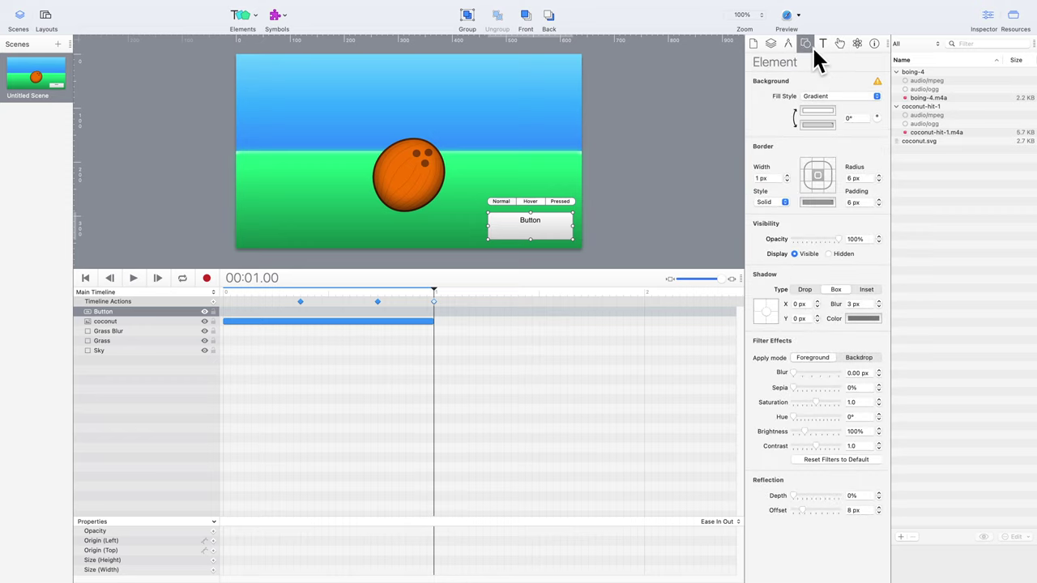
pyautogui.click(832, 97)
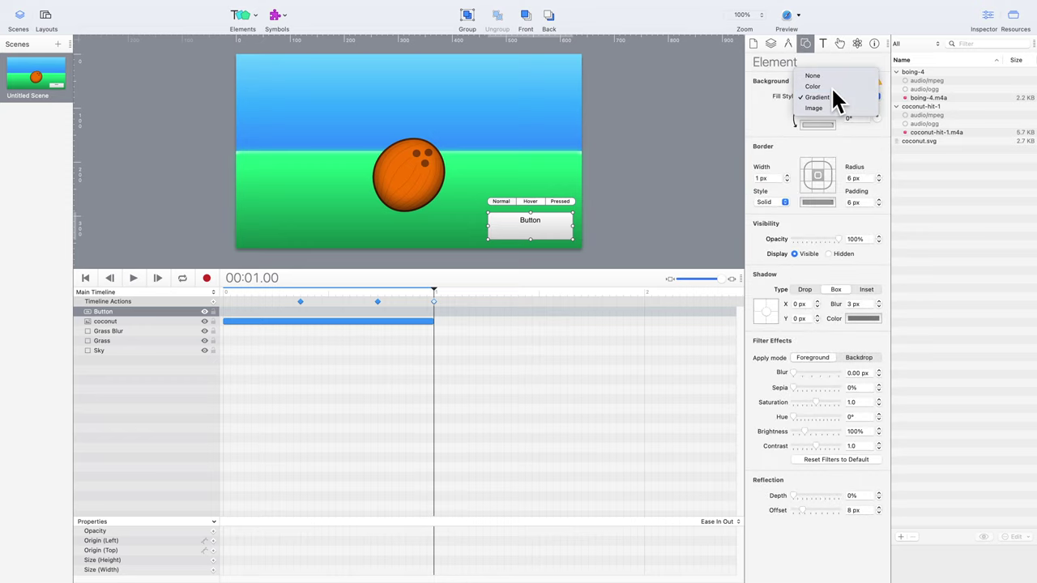
pyautogui.click(832, 86)
pyautogui.click(824, 111)
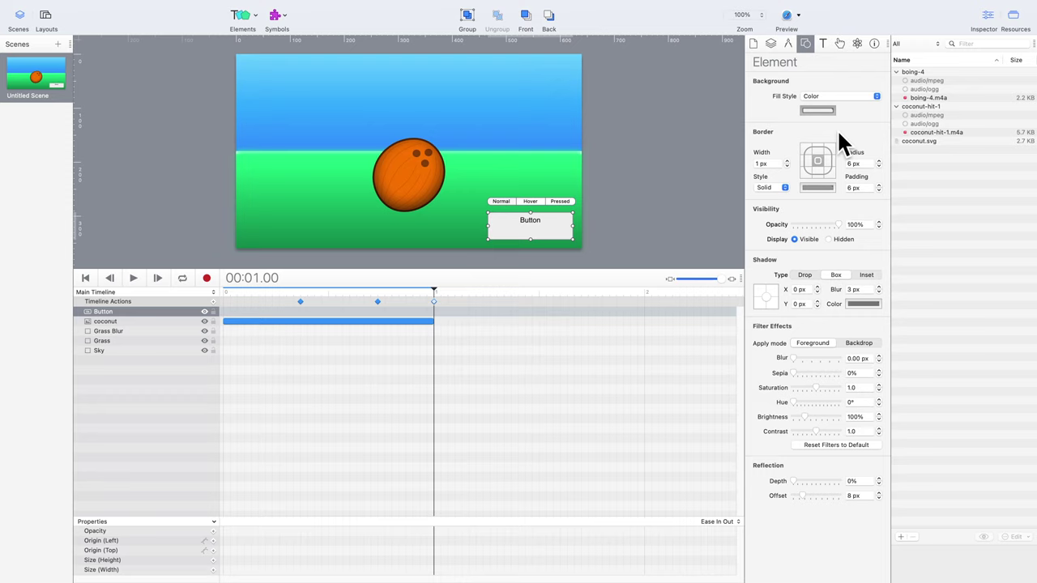
pyautogui.click(876, 180)
pyautogui.click(772, 106)
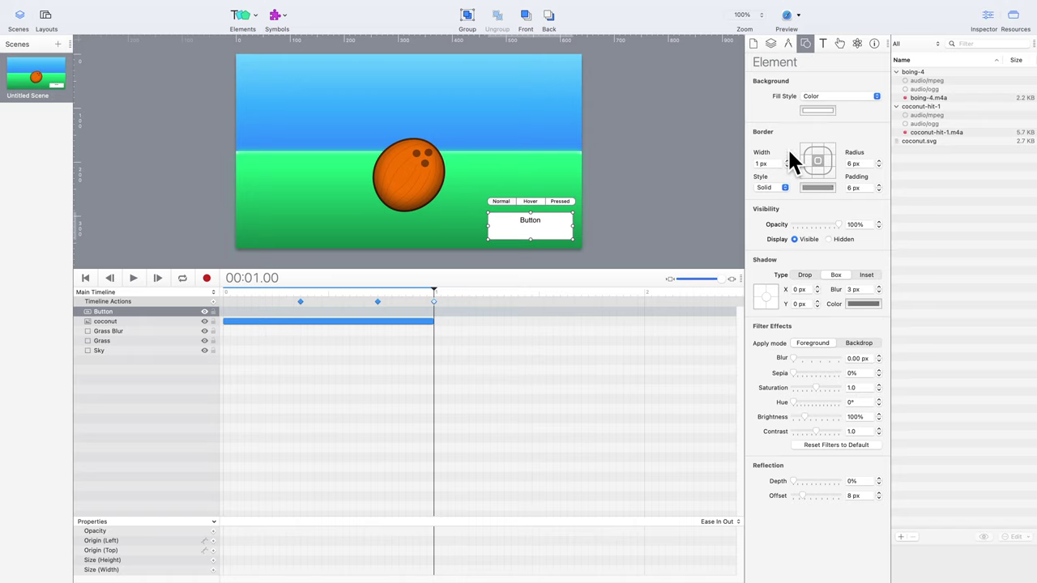
# Make the border Snow normally and Licorice (black) in the hover state
pyautogui.click(819, 188)
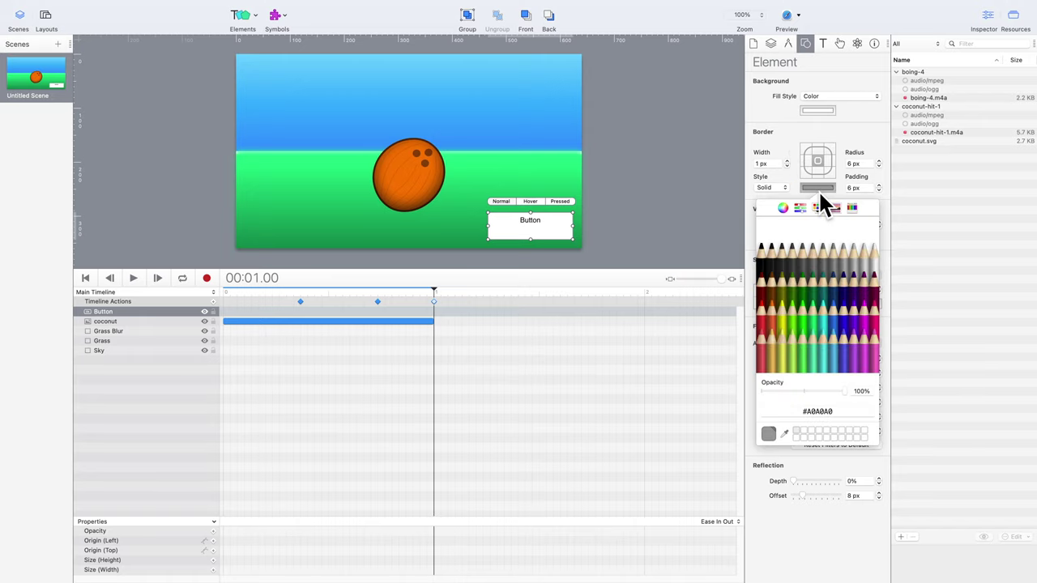
pyautogui.click(876, 256)
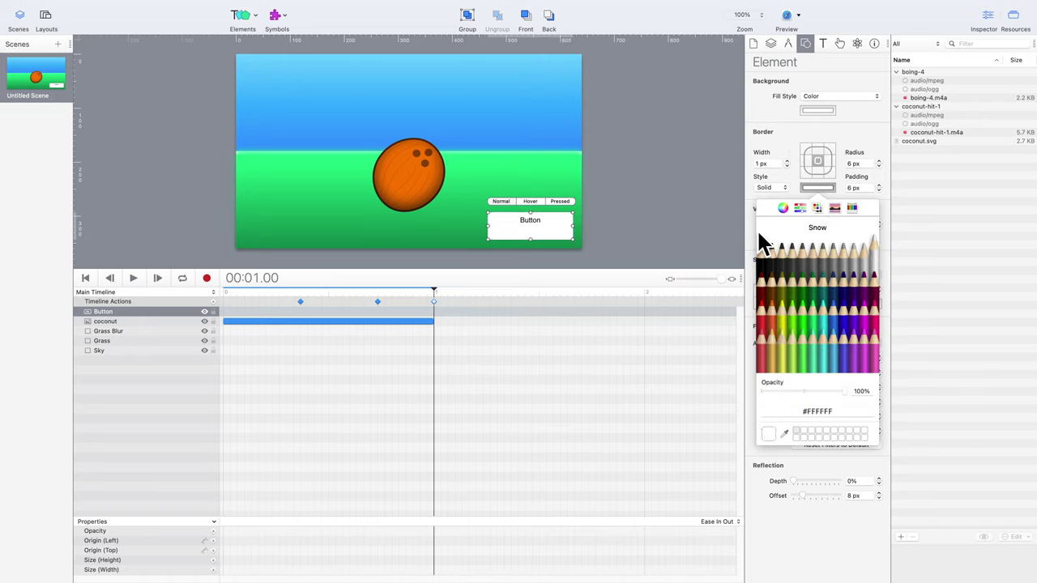
pyautogui.click(537, 203)
pyautogui.click(828, 190)
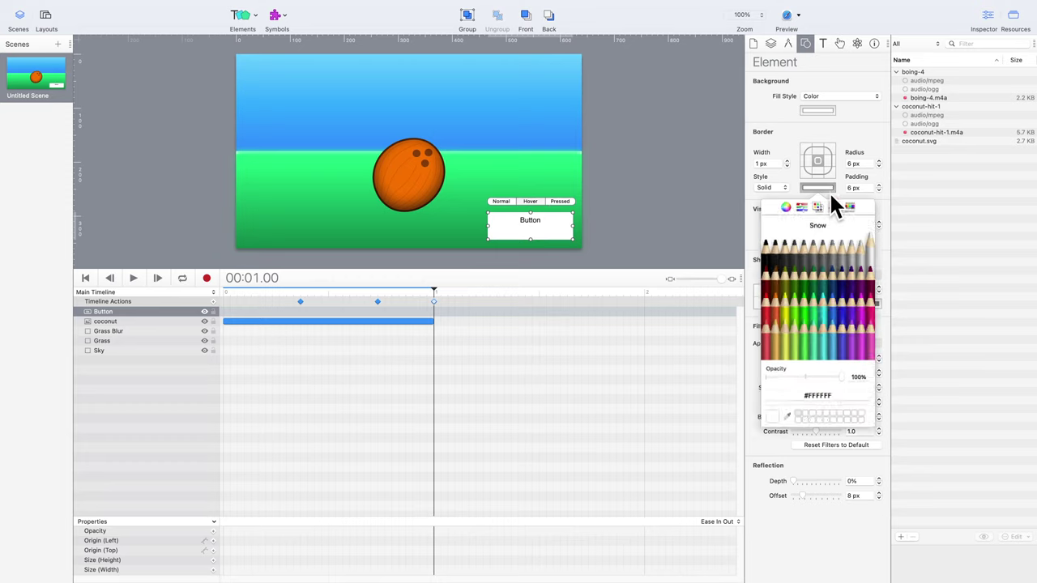
pyautogui.click(765, 262)
pyautogui.click(749, 157)
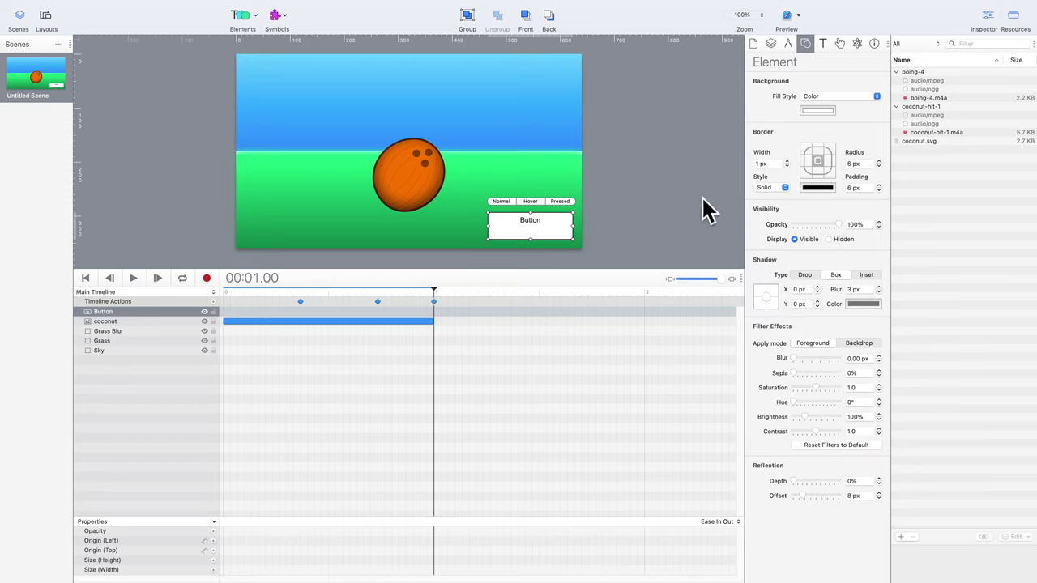
pyautogui.click(501, 201)
pyautogui.click(527, 202)
pyautogui.click(510, 202)
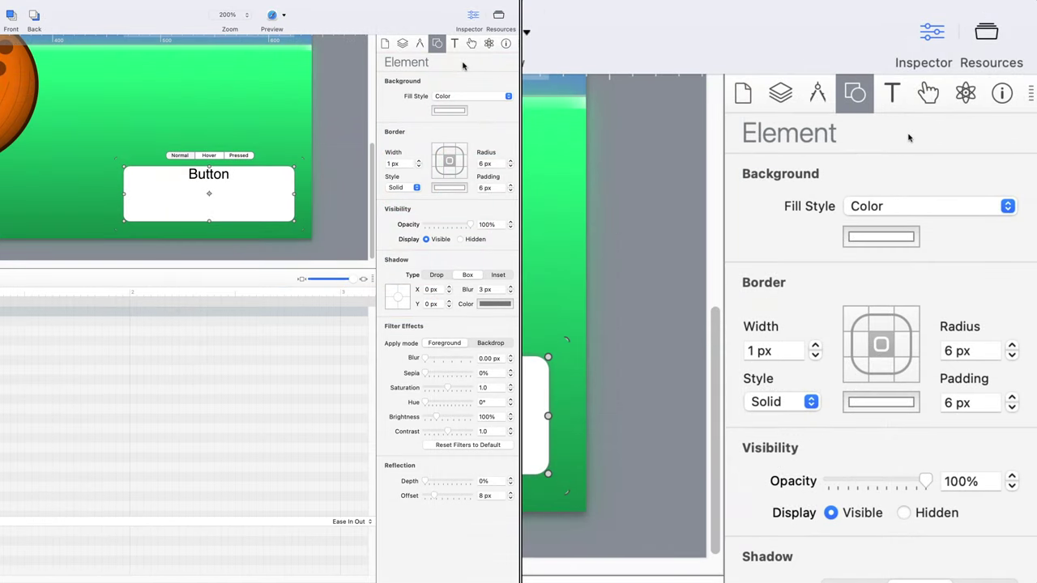
# Set the button label's font to Arial
pyautogui.click(455, 43)
pyautogui.scroll(5, 421, 149)
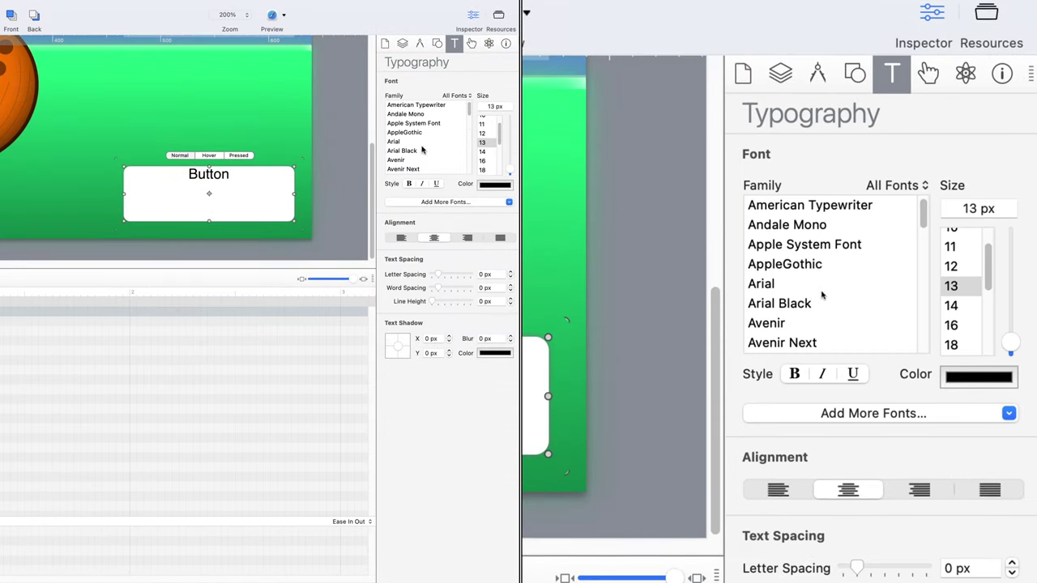
pyautogui.click(409, 142)
# Format the label at 18 px bold with a 36 px line height
pyautogui.press('Tab')
pyautogui.write('18')
pyautogui.press('Return')
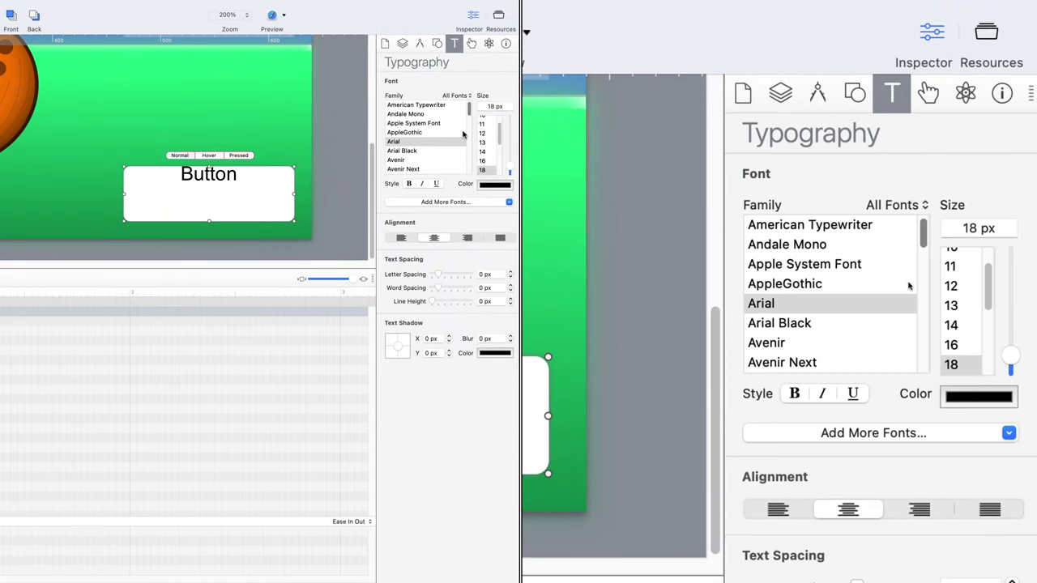
pyautogui.click(408, 183)
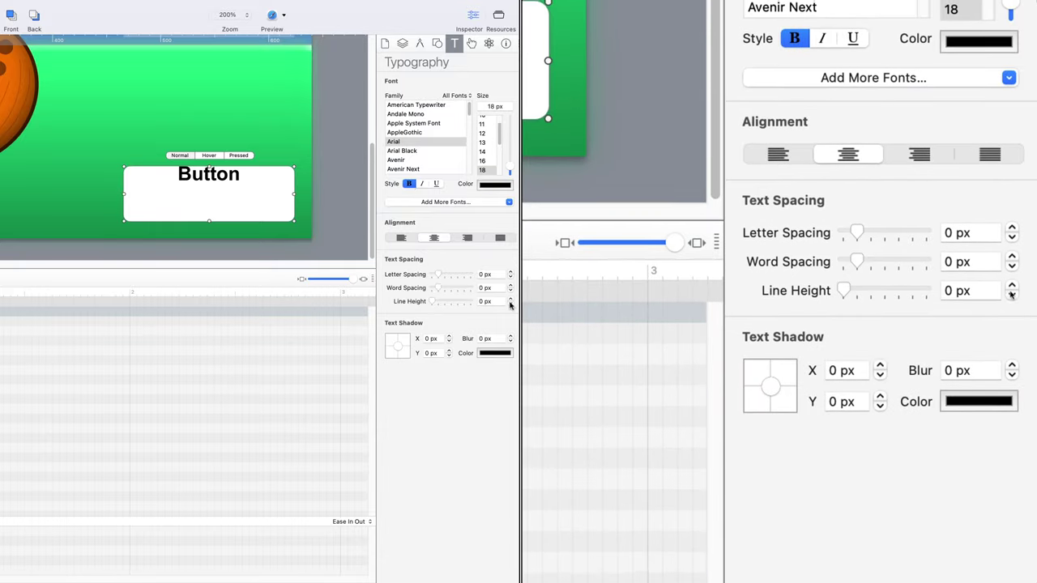
pyautogui.click(495, 302)
pyautogui.write('36')
pyautogui.press('Return')
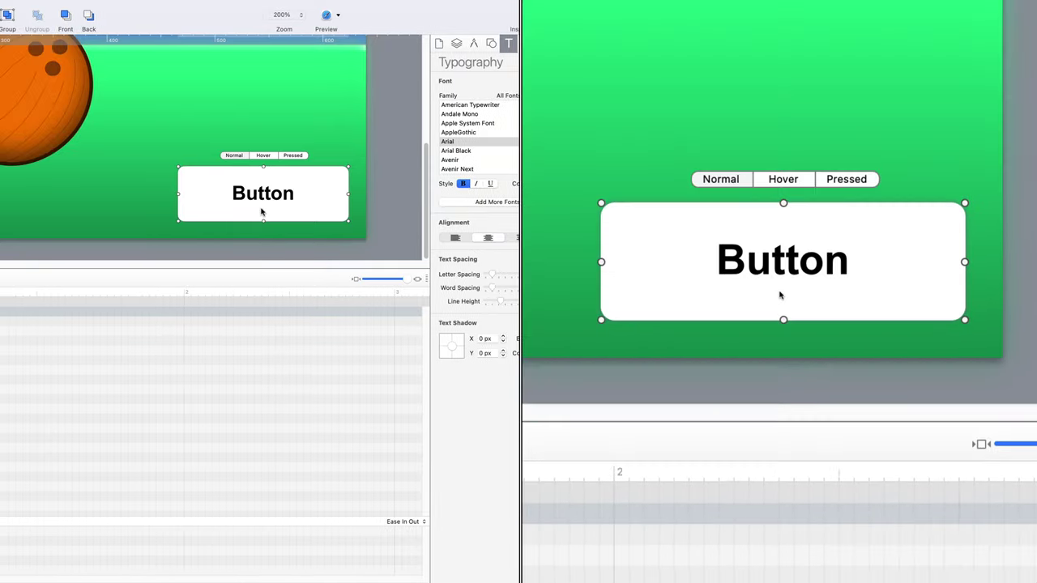
# Change the button label text to 'Drop Coconut'
pyautogui.doubleClick(261, 212)
pyautogui.write('Drop Coconut')
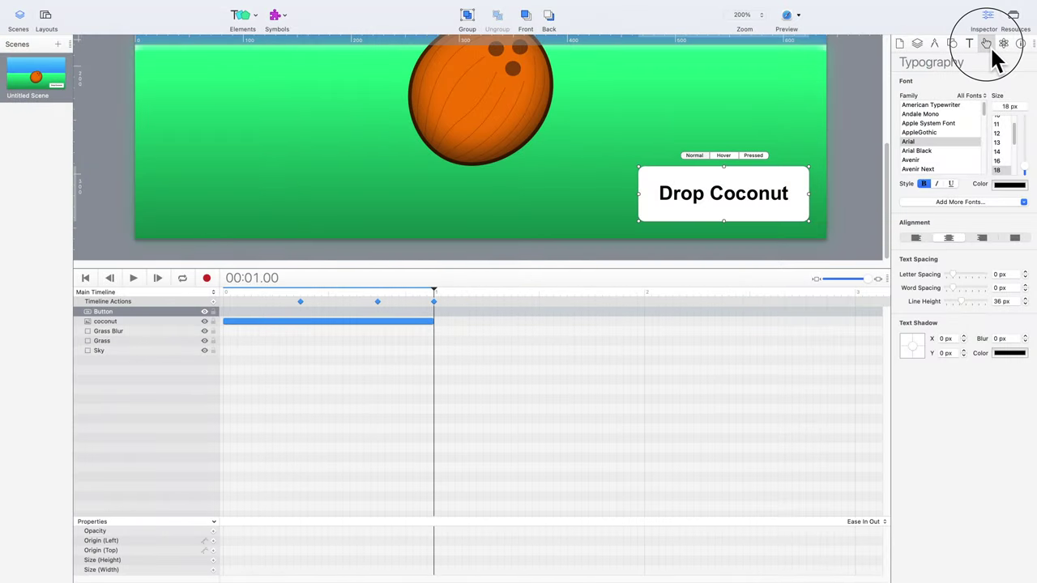
pyautogui.click(475, 45)
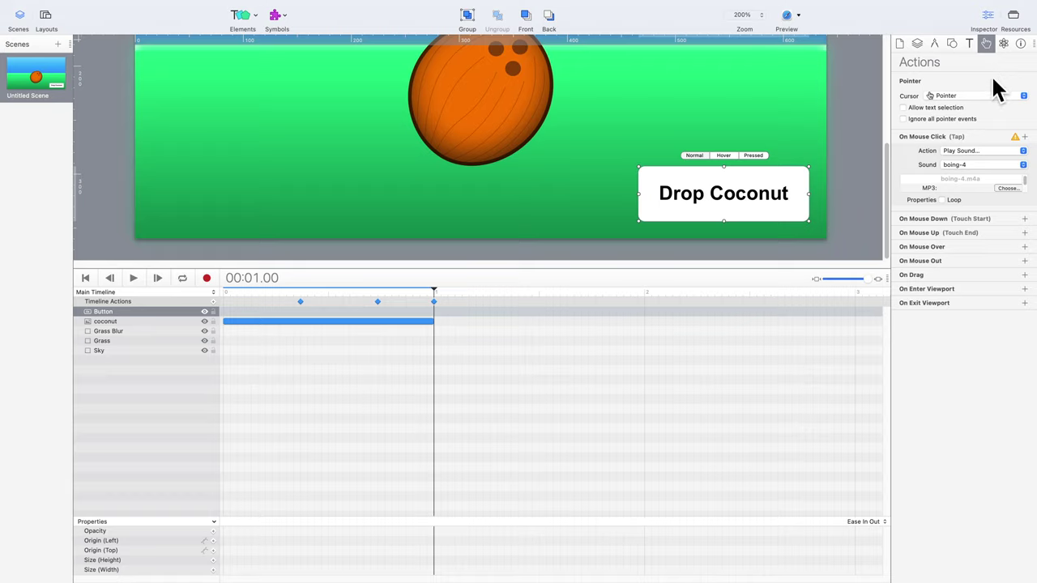
# Confirm the first click action remains Play Sound with boing-4
pyautogui.click(1003, 152)
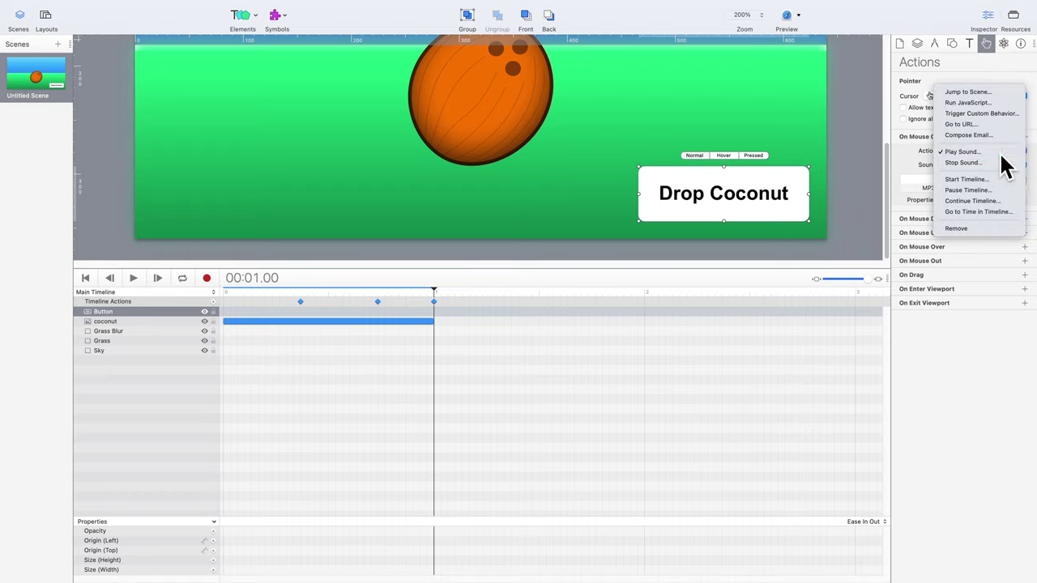
pyautogui.click(1003, 154)
pyautogui.click(1005, 170)
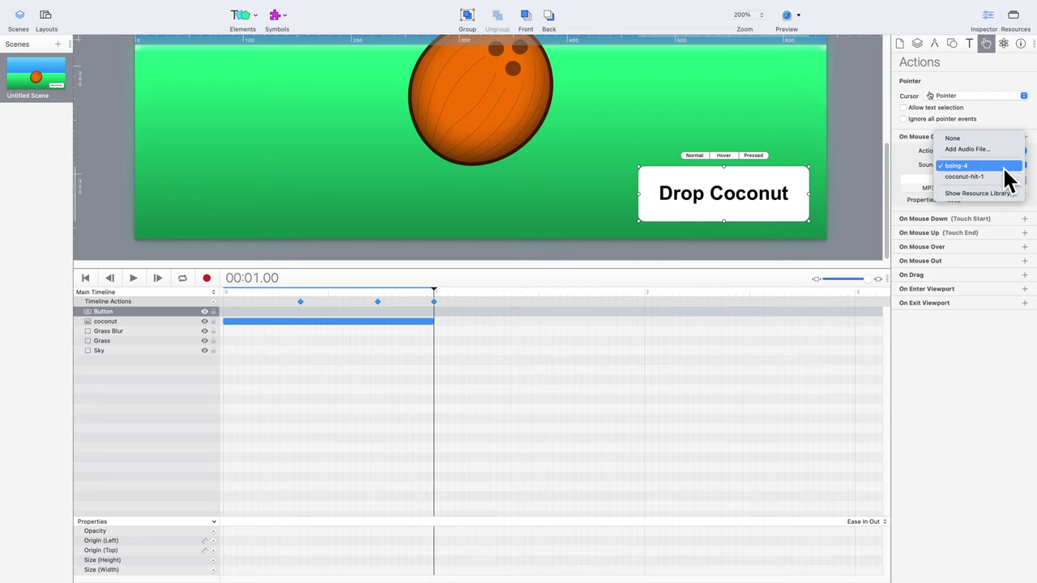
pyautogui.click(1005, 166)
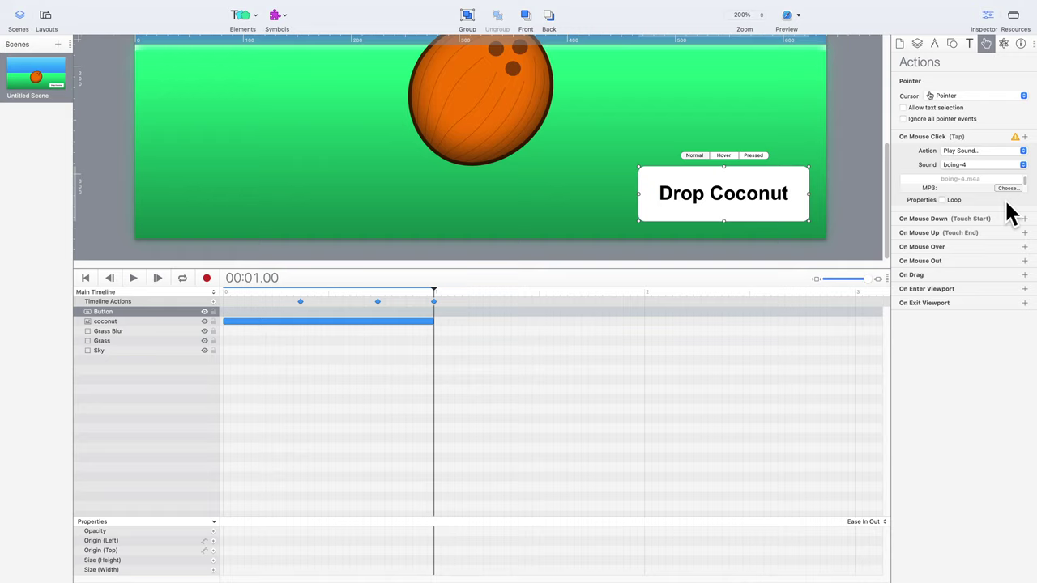
# Add a second On Mouse Click action set to Continue Timeline
pyautogui.click(1025, 137)
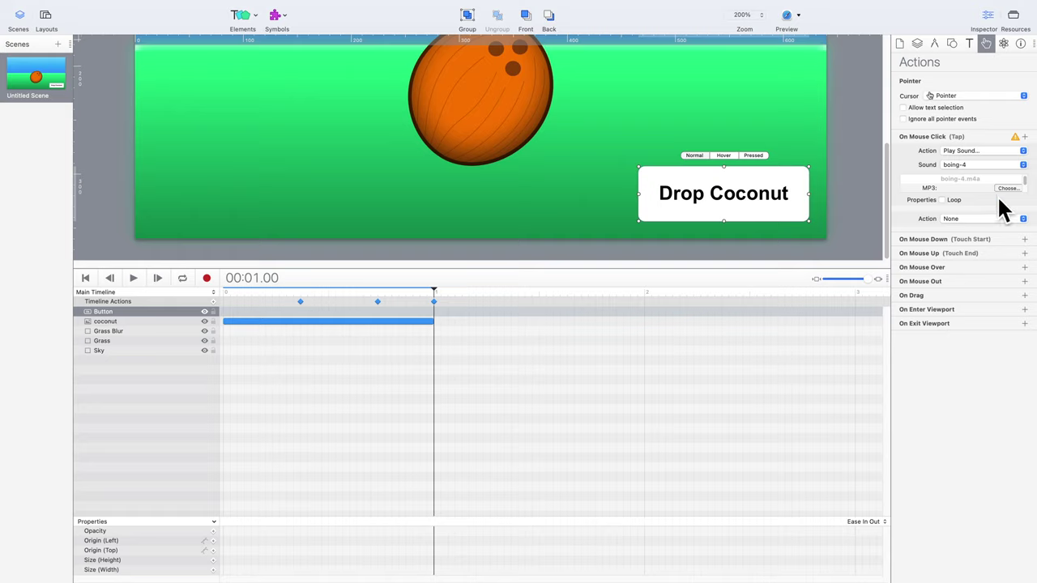
pyautogui.click(988, 218)
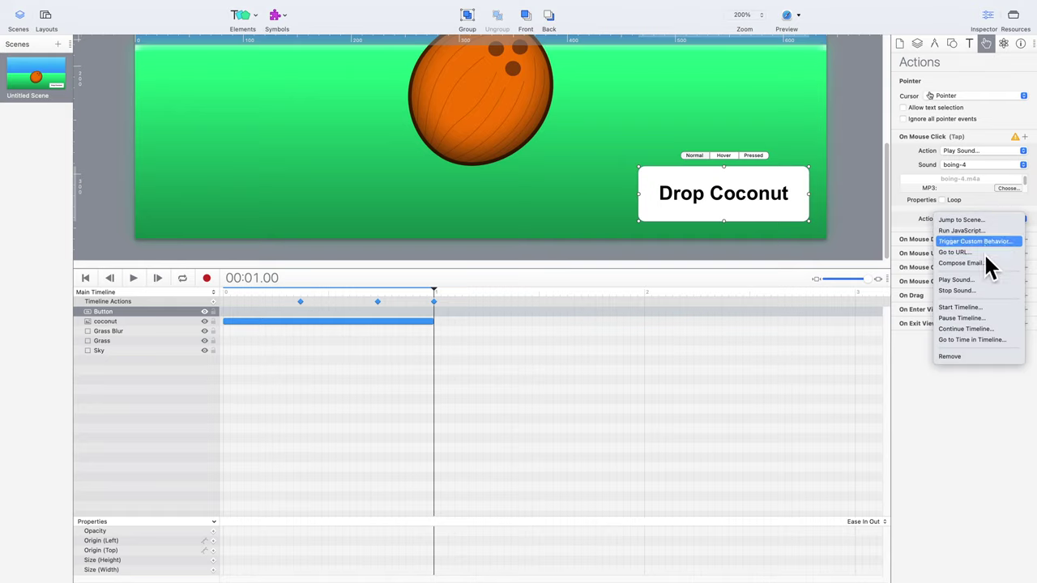
pyautogui.click(990, 329)
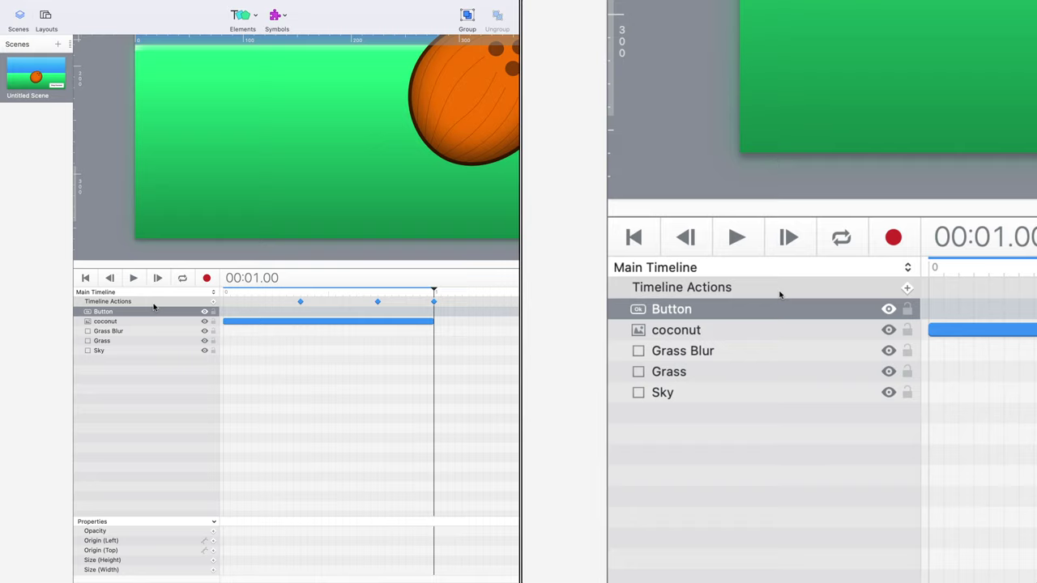
# Add a Pause Timeline action for the Main Timeline at 00:00.00
pyautogui.click(224, 294)
pyautogui.click(213, 303)
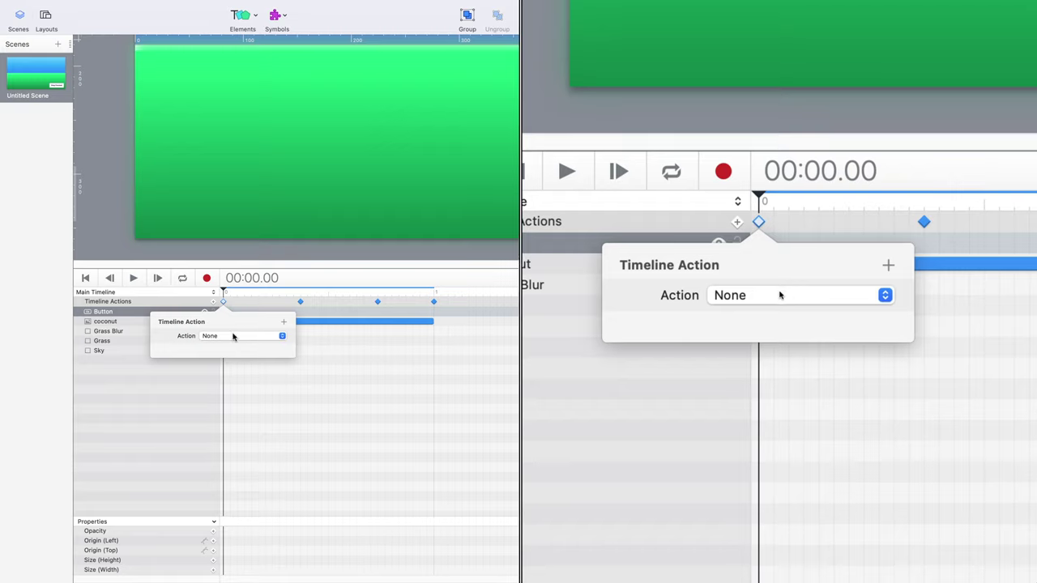
pyautogui.click(231, 336)
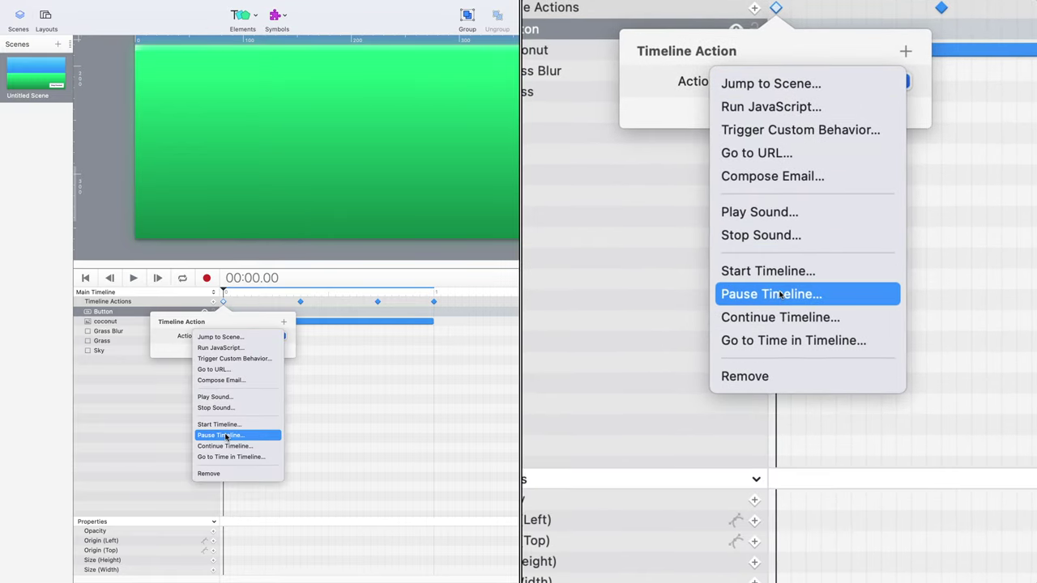
pyautogui.click(226, 437)
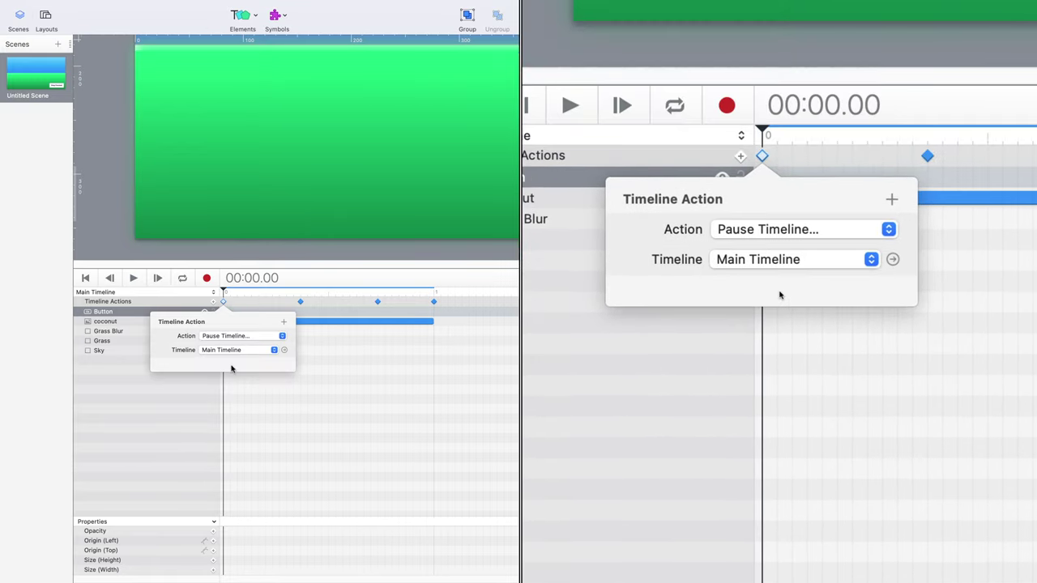
pyautogui.click(424, 427)
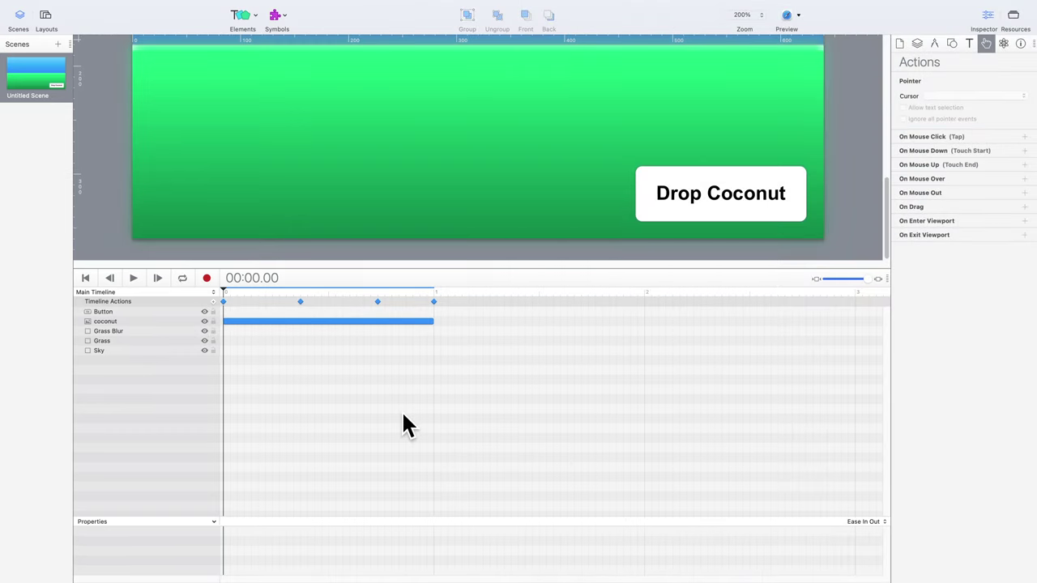
# Shift the coconut's drop animation and sound actions later, starting at 00:00.15
pyautogui.click(303, 324)
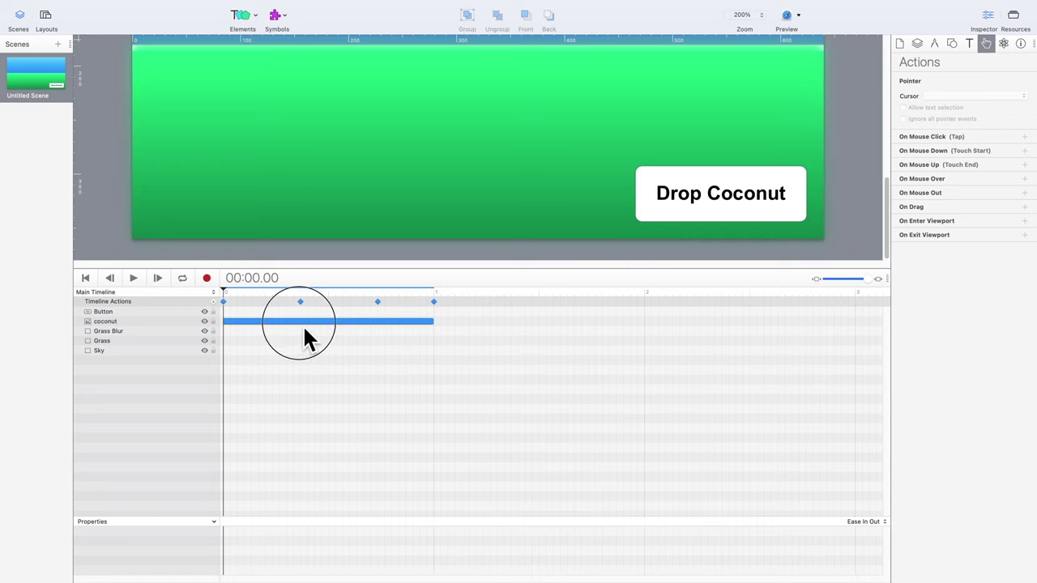
pyautogui.click(300, 302)
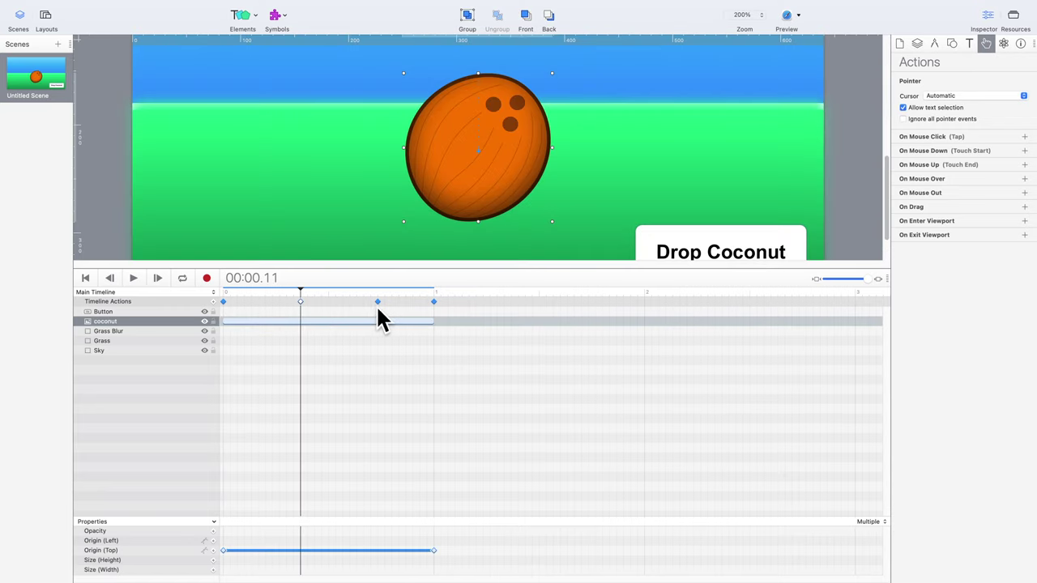
pyautogui.click(378, 302)
pyautogui.click(434, 302)
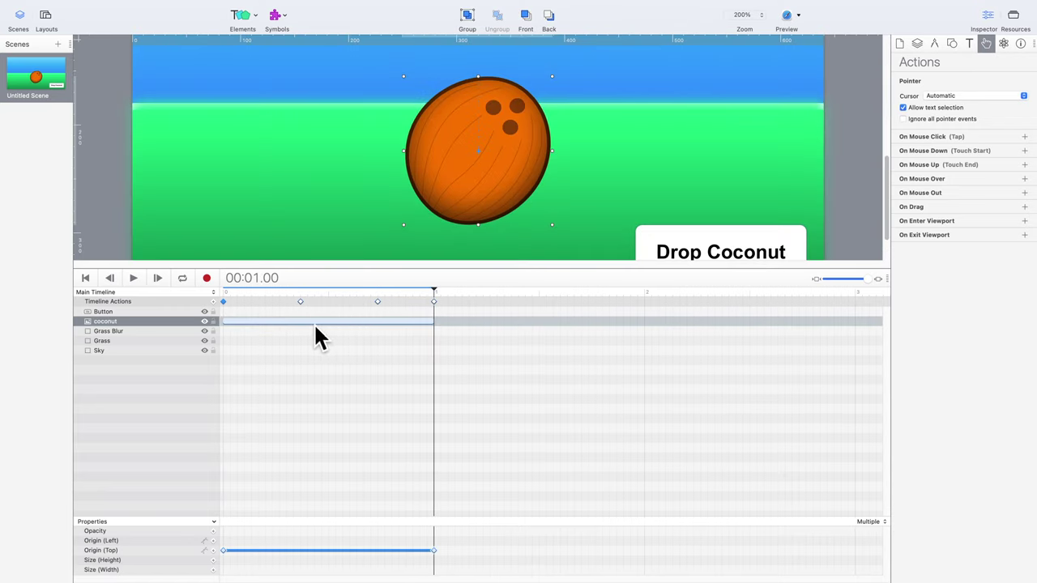
pyautogui.moveTo(318, 336); pyautogui.dragTo(417, 339)
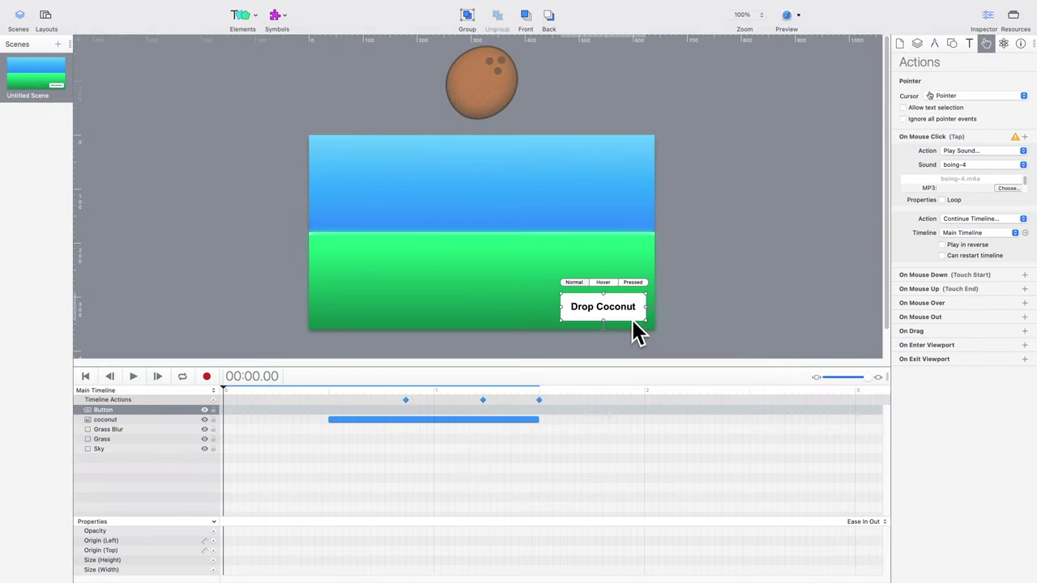
# Centre the Drop Coconut button in the sky and give the coconut a Go to Time in Timeline click action
pyautogui.moveTo(612, 316); pyautogui.dragTo(516, 216)
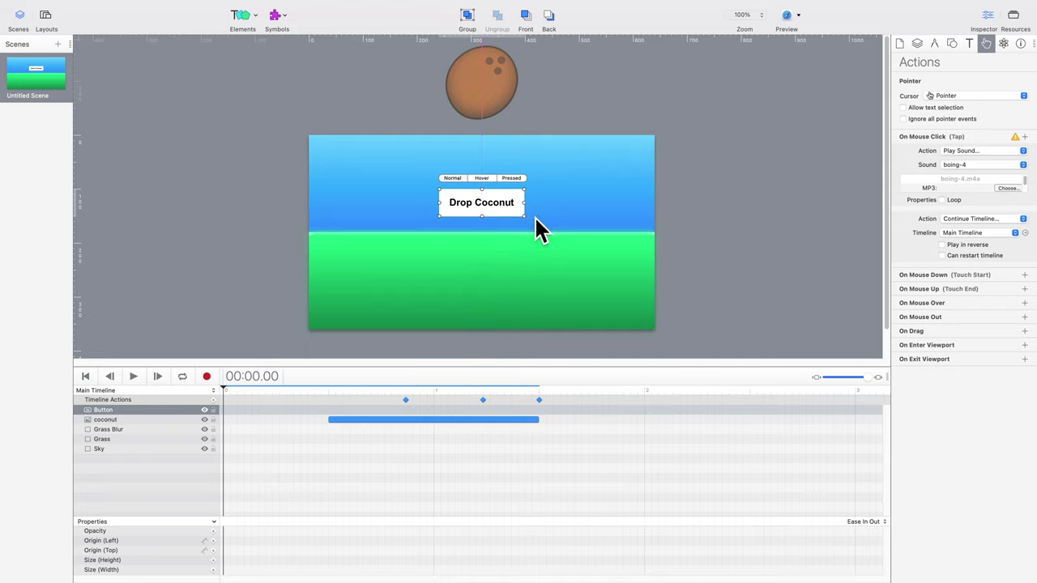
pyautogui.click(510, 114)
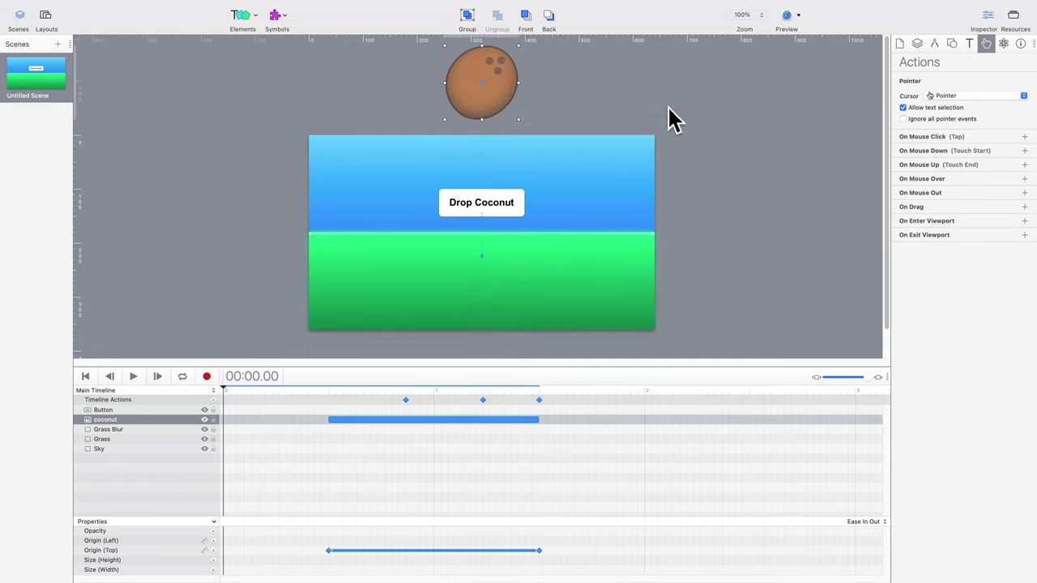
pyautogui.click(1025, 138)
pyautogui.click(1009, 154)
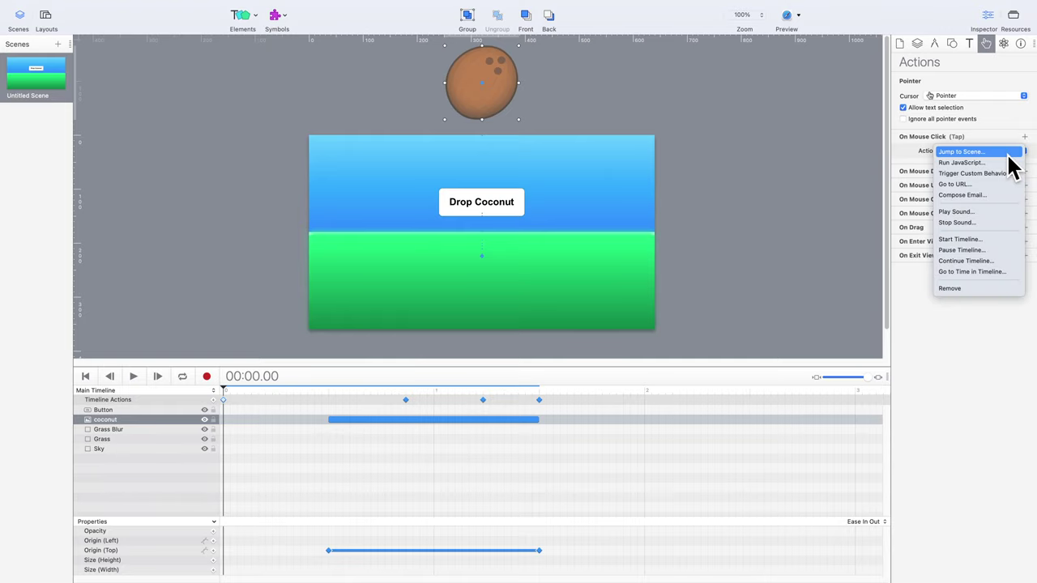
pyautogui.click(1005, 273)
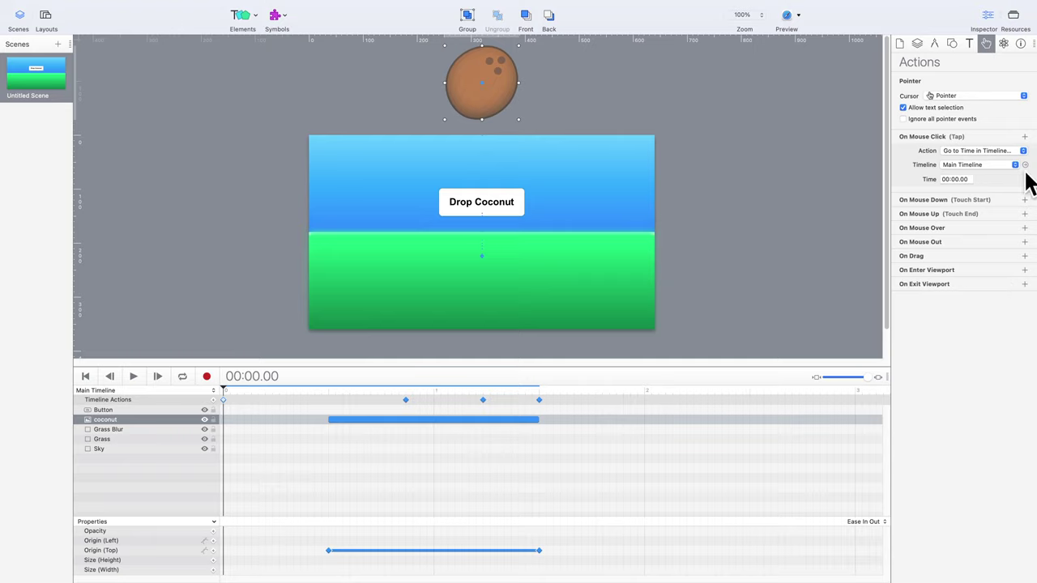
# Add a Continue Timeline click action, keep Main Timeline as the jump target, and start editing the jump time
pyautogui.click(1025, 136)
pyautogui.click(1023, 199)
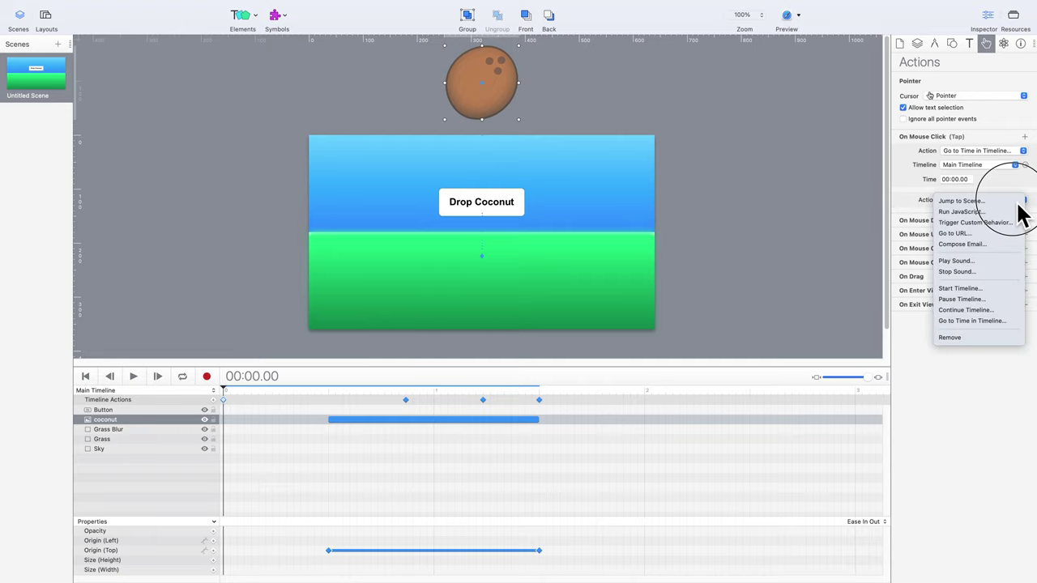
pyautogui.click(1002, 311)
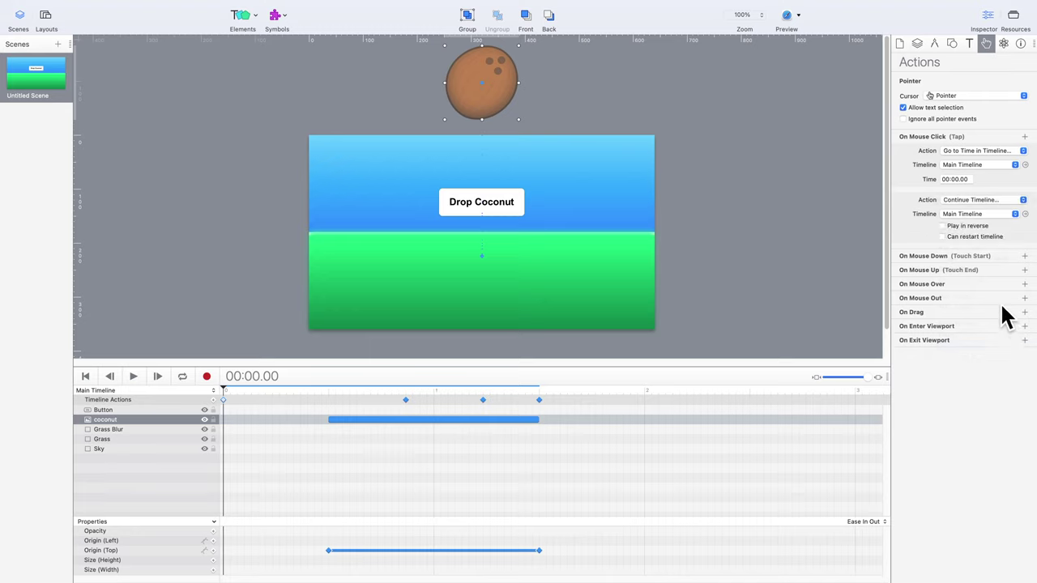
pyautogui.click(991, 166)
pyautogui.click(991, 166)
pyautogui.click(972, 182)
pyautogui.press('BackSpace')
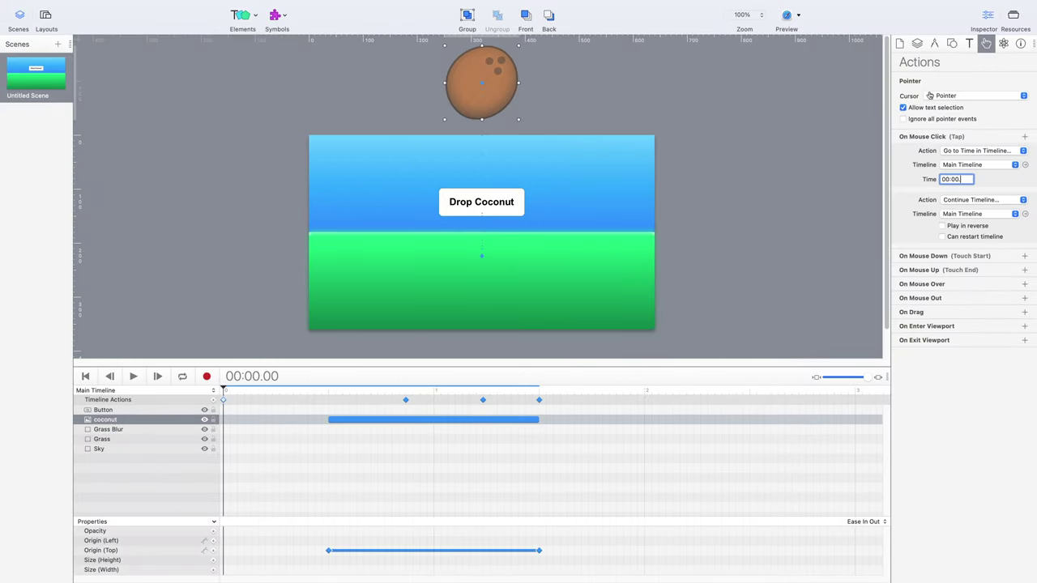
# Finish setting the jump time to 00:00.00 and deselect the coconut
pyautogui.write('00')
pyautogui.press('Return')
pyautogui.click(712, 345)
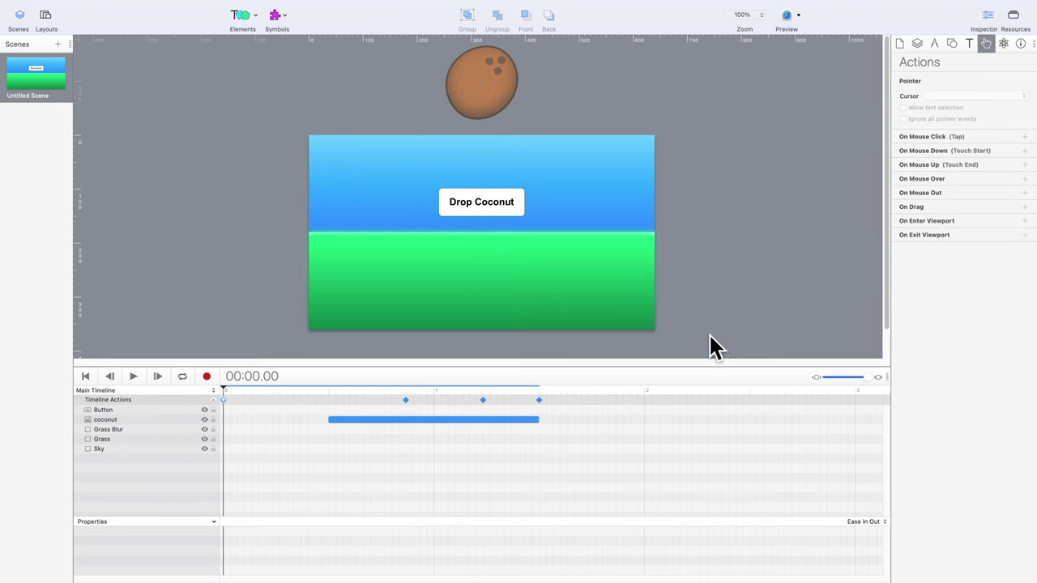
# Group every scene element and stretch the group's top edge up to the sky's top
pyautogui.moveTo(710, 336); pyautogui.dragTo(285, 99)
pyautogui.click(467, 18)
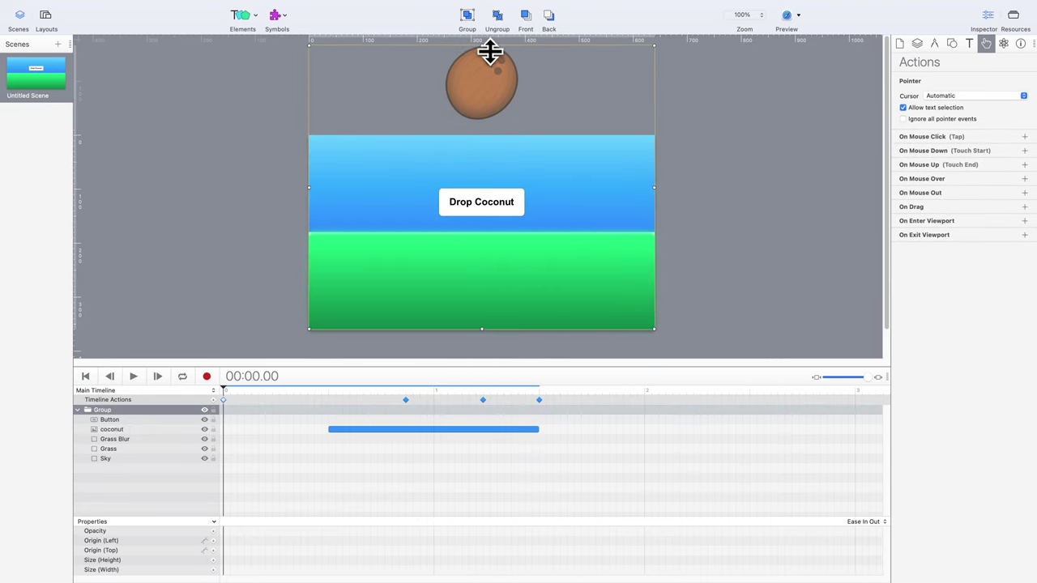
pyautogui.moveTo(482, 47); pyautogui.dragTo(486, 143)
# In Metrics, pin the group on all sides with Flexible Layout and set Scale behavior to Shrink to Fit
pyautogui.click(934, 44)
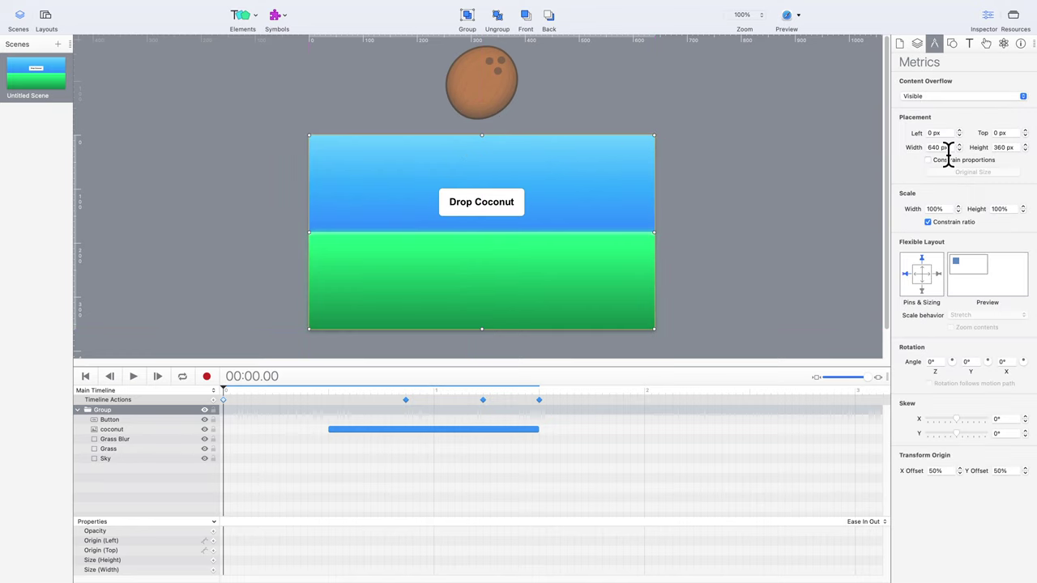
pyautogui.click(925, 282)
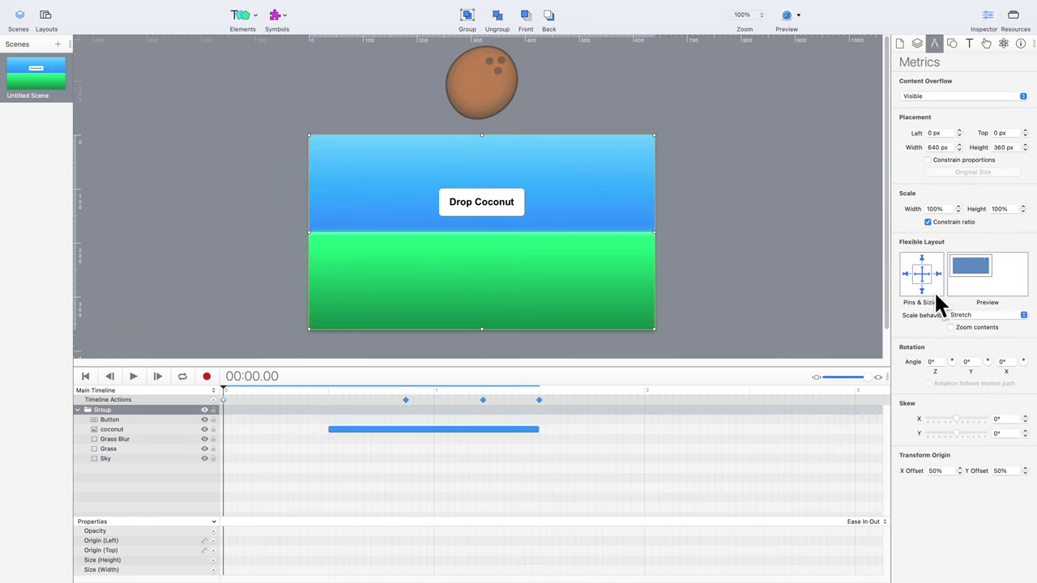
pyautogui.click(991, 316)
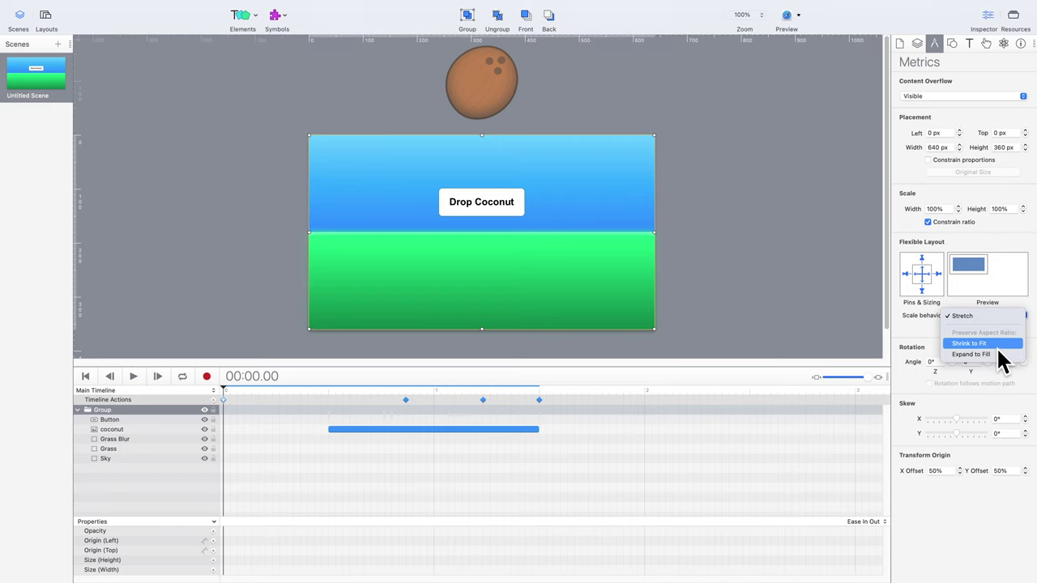
pyautogui.click(1001, 344)
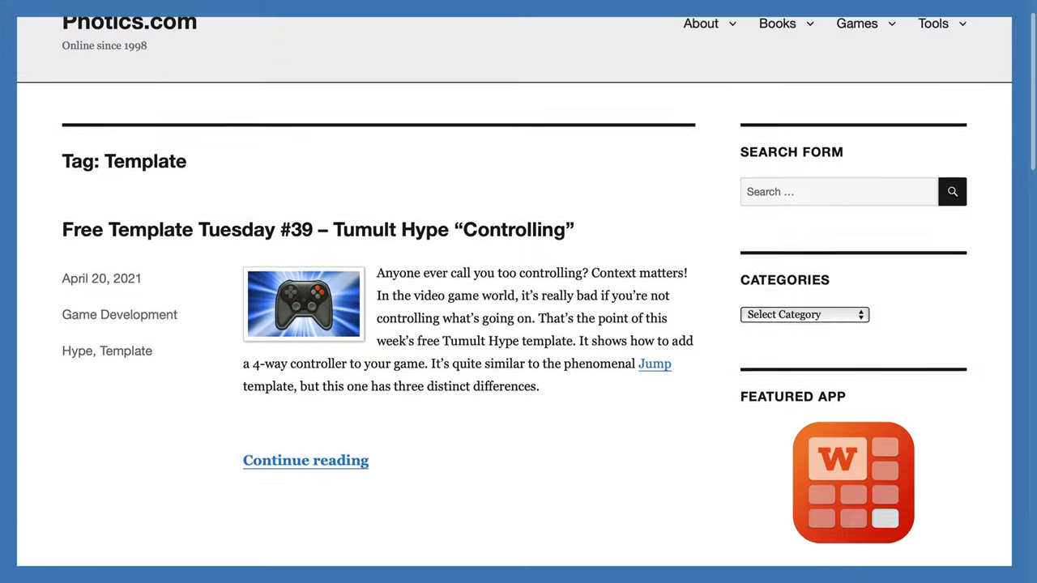
pyautogui.scroll(-4, 519, 292)
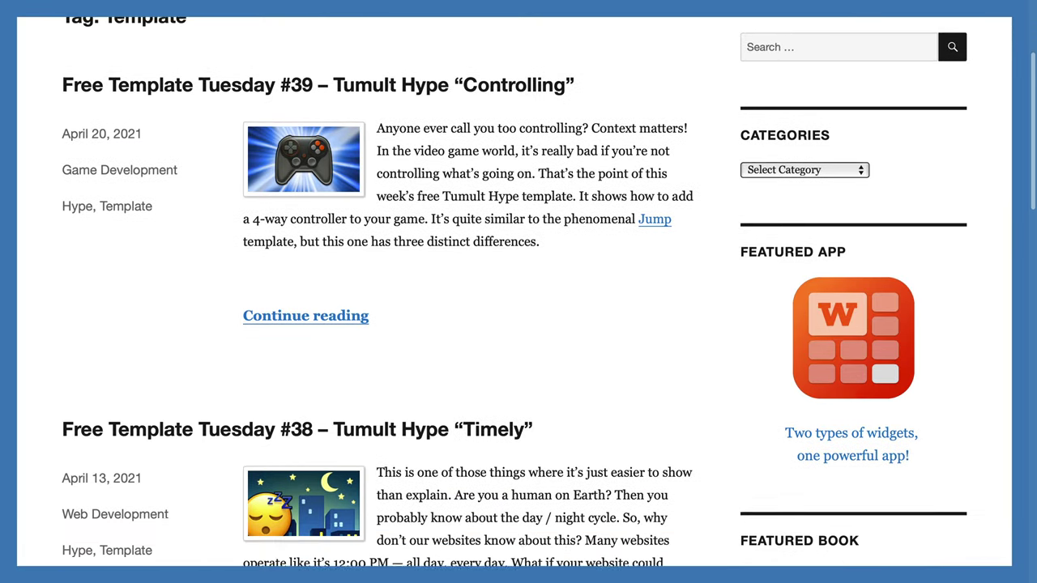
pyautogui.scroll(-4, 519, 292)
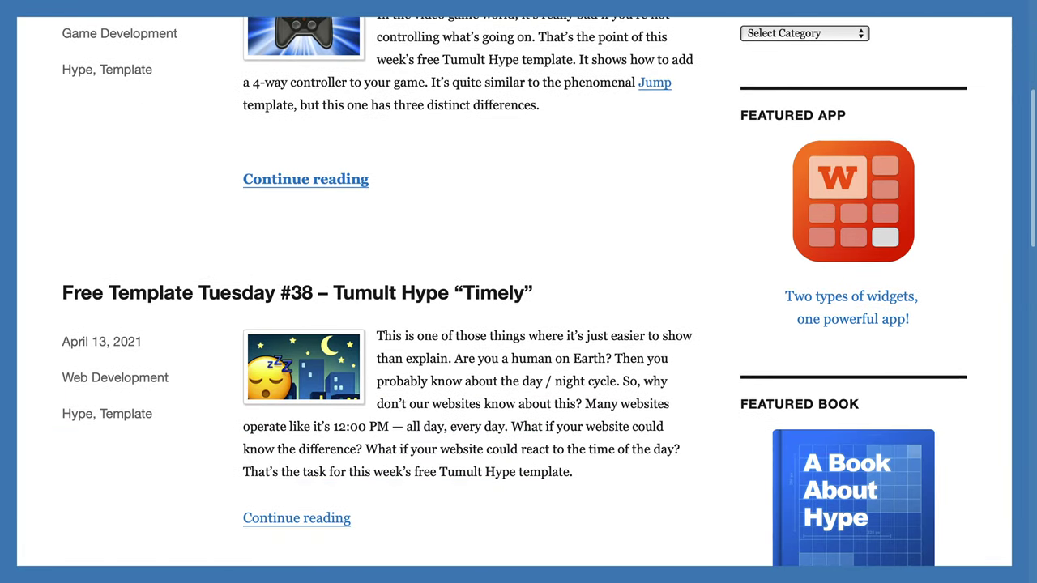
pyautogui.scroll(-5, 518, 291)
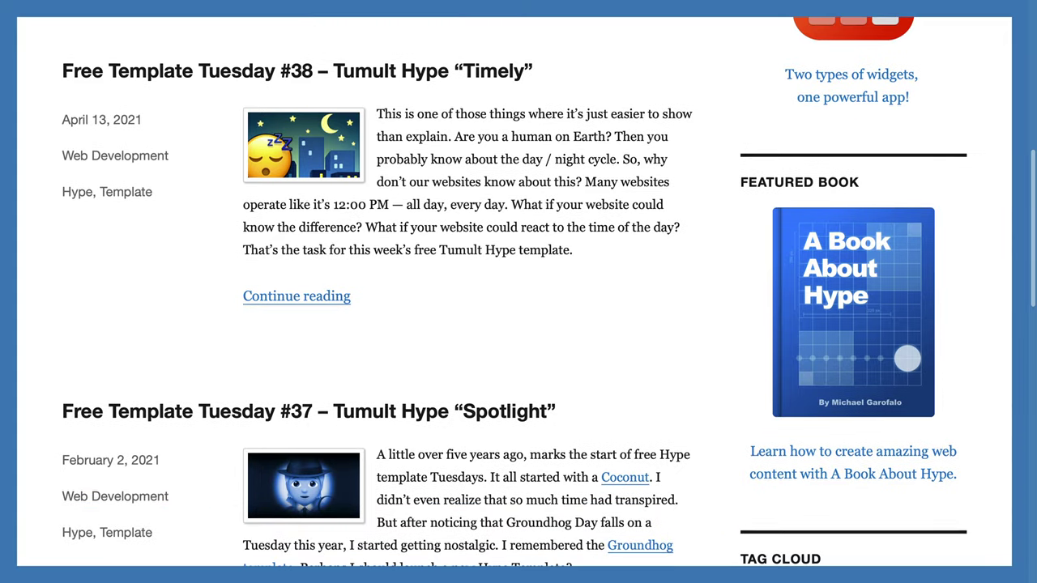
pyautogui.scroll(-5, 519, 291)
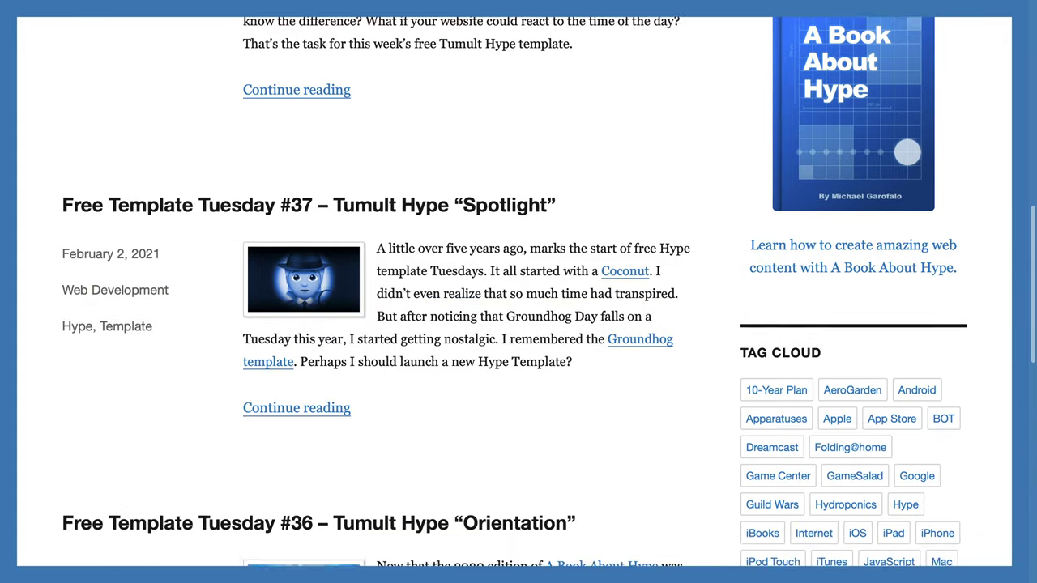
pyautogui.scroll(-6, 519, 292)
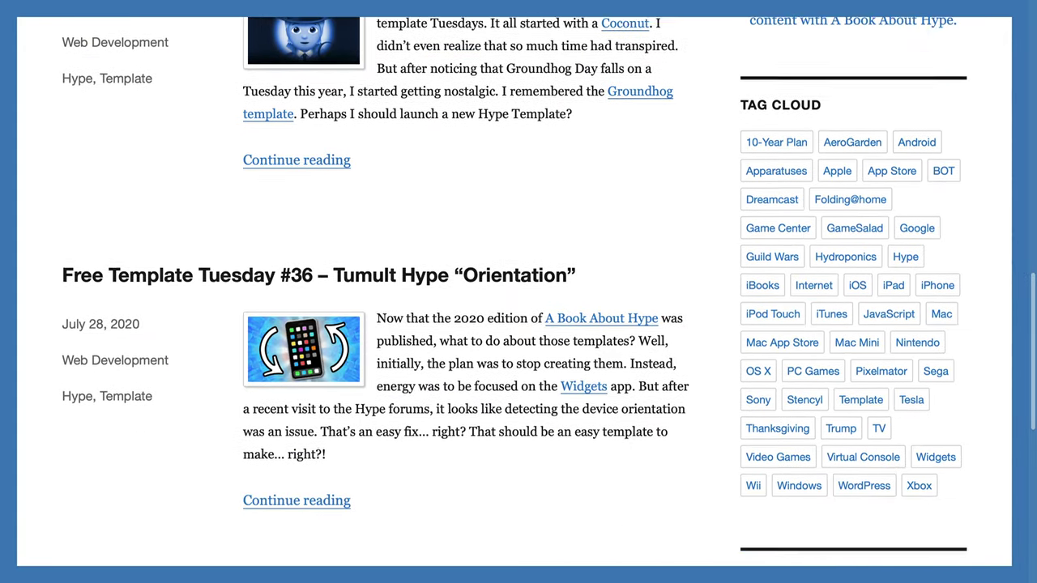
pyautogui.scroll(-6, 519, 291)
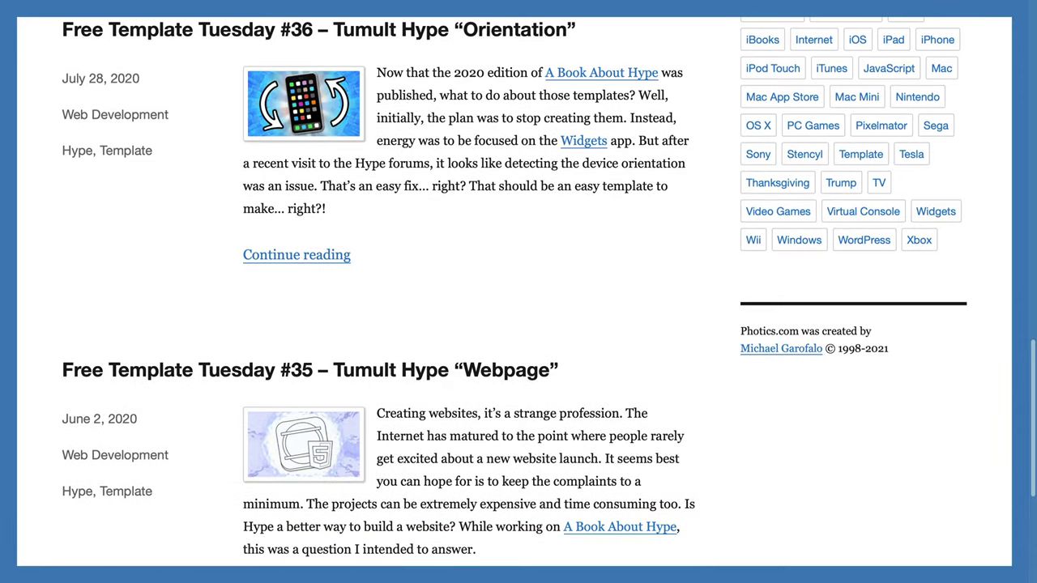
pyautogui.scroll(-5, 519, 292)
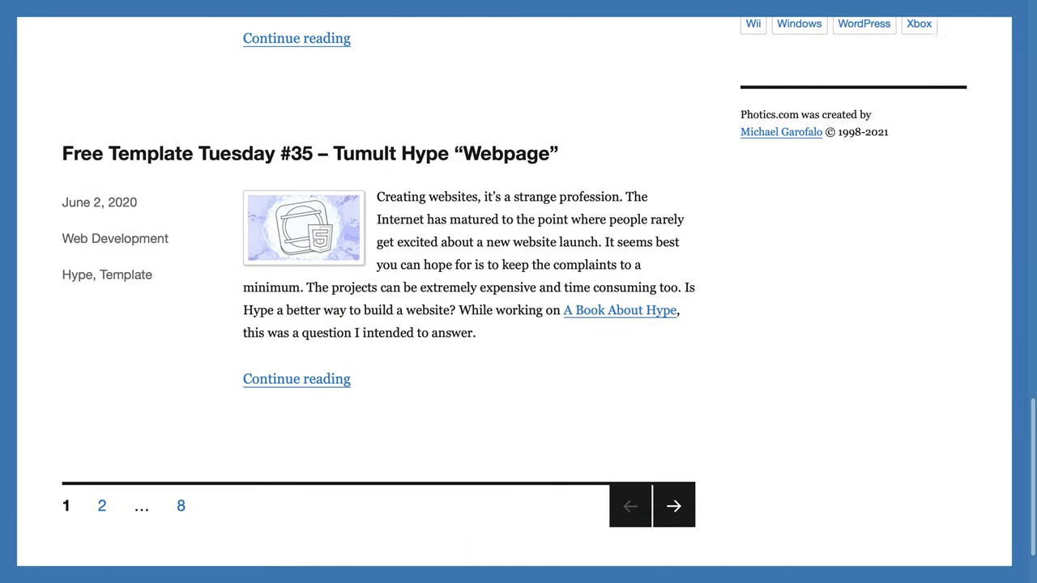